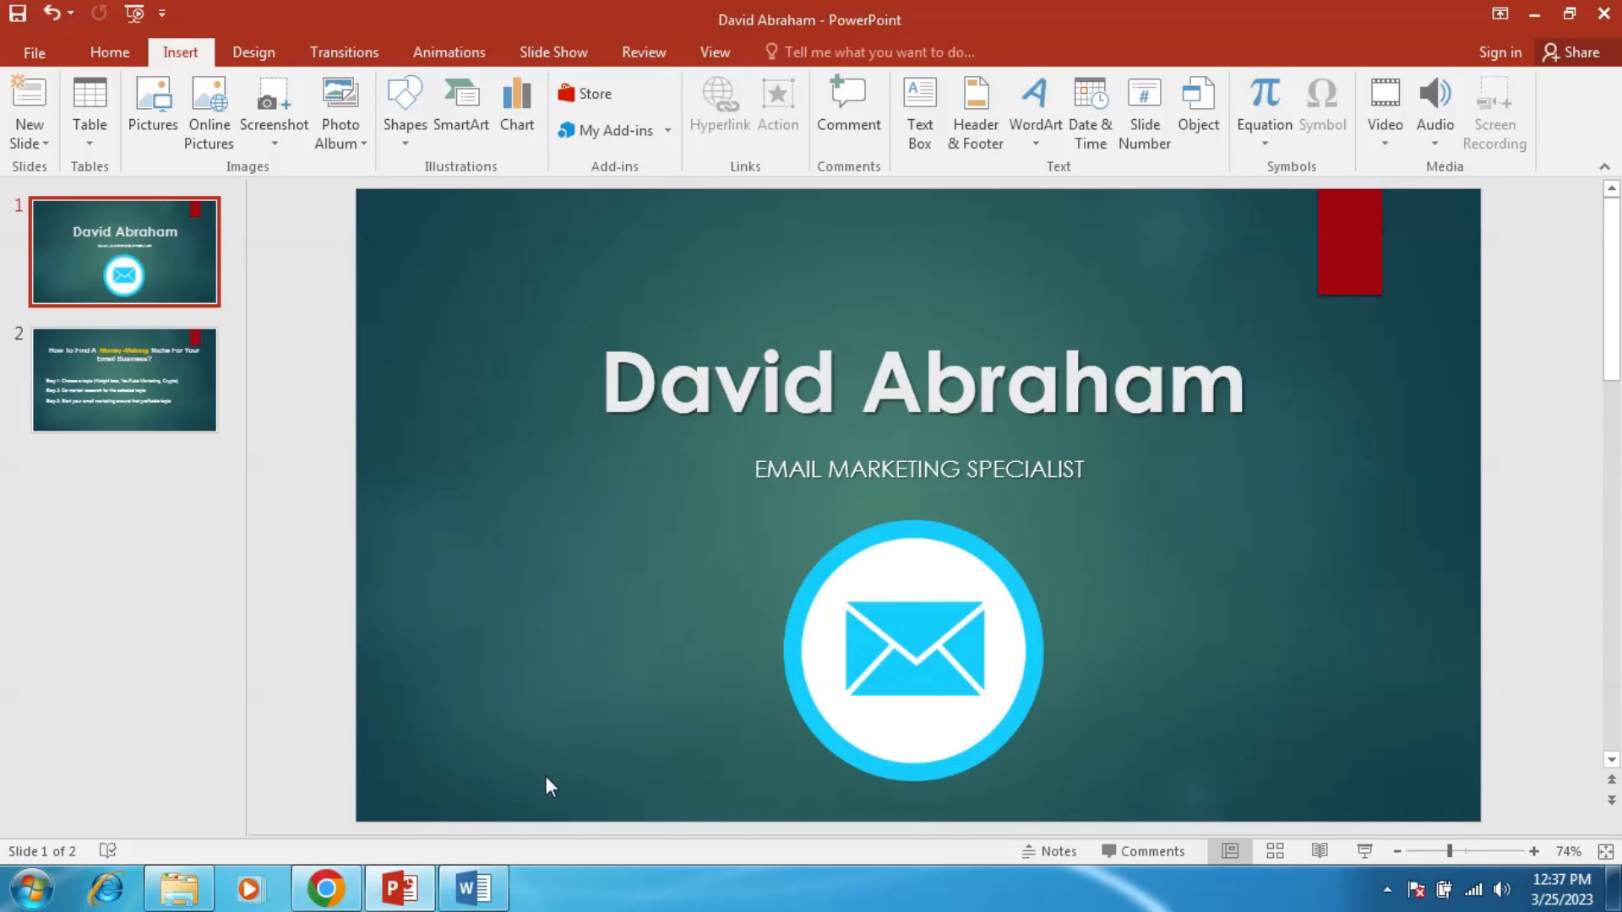
Bring the '5 Attention-Grabbing Subject Lines' document forward and scroll through its Note line and five templates.
mouse_move(395, 893)
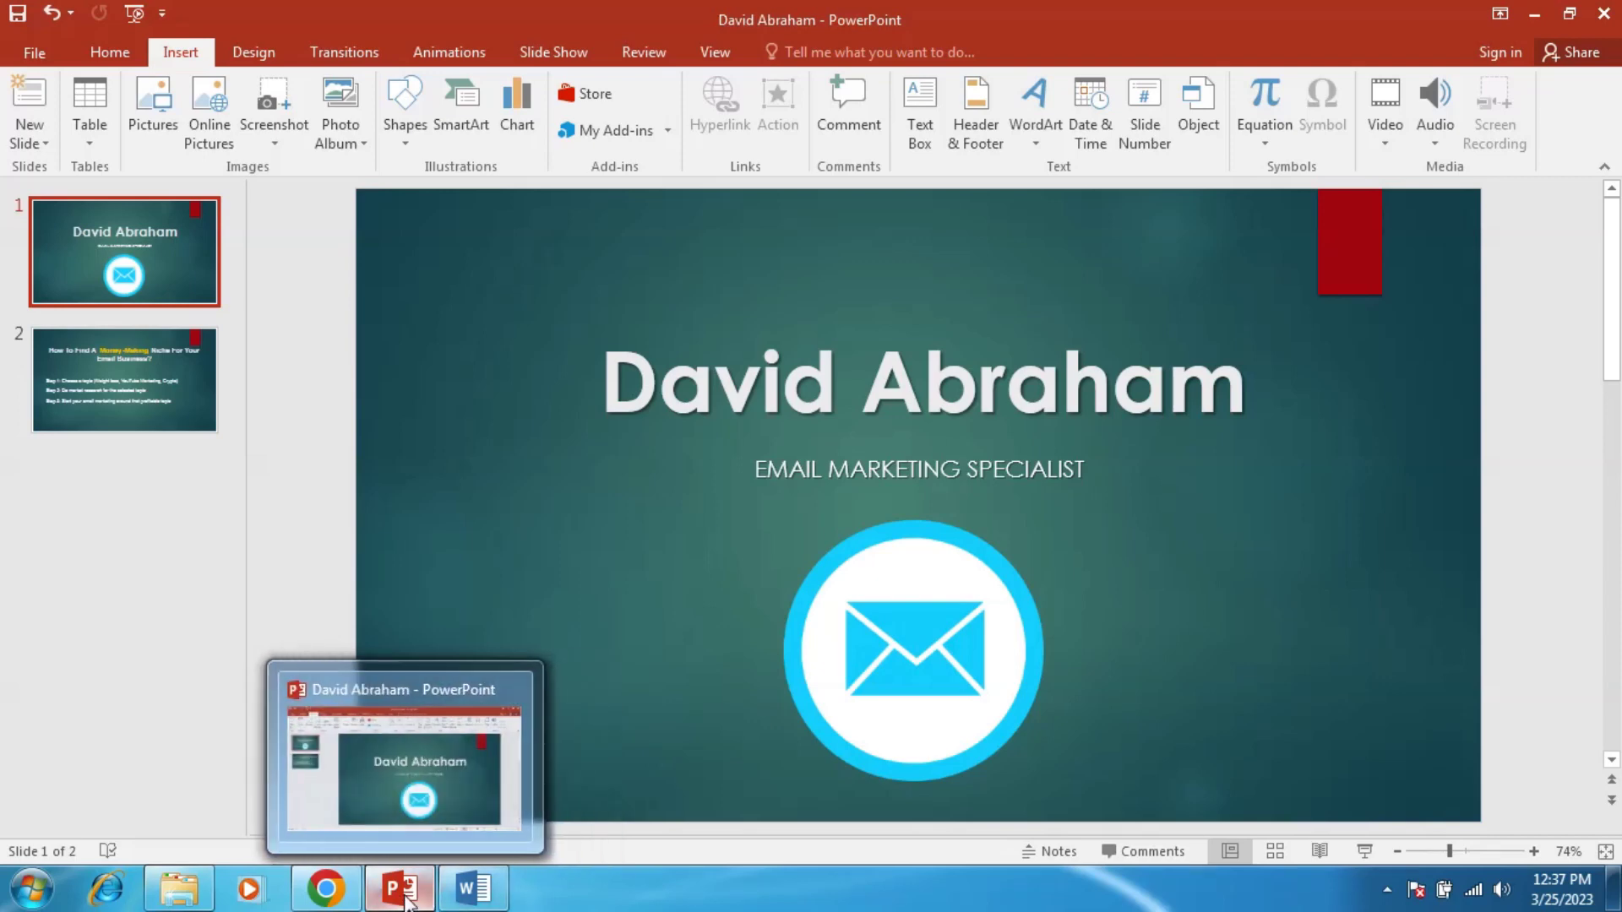
click(473, 889)
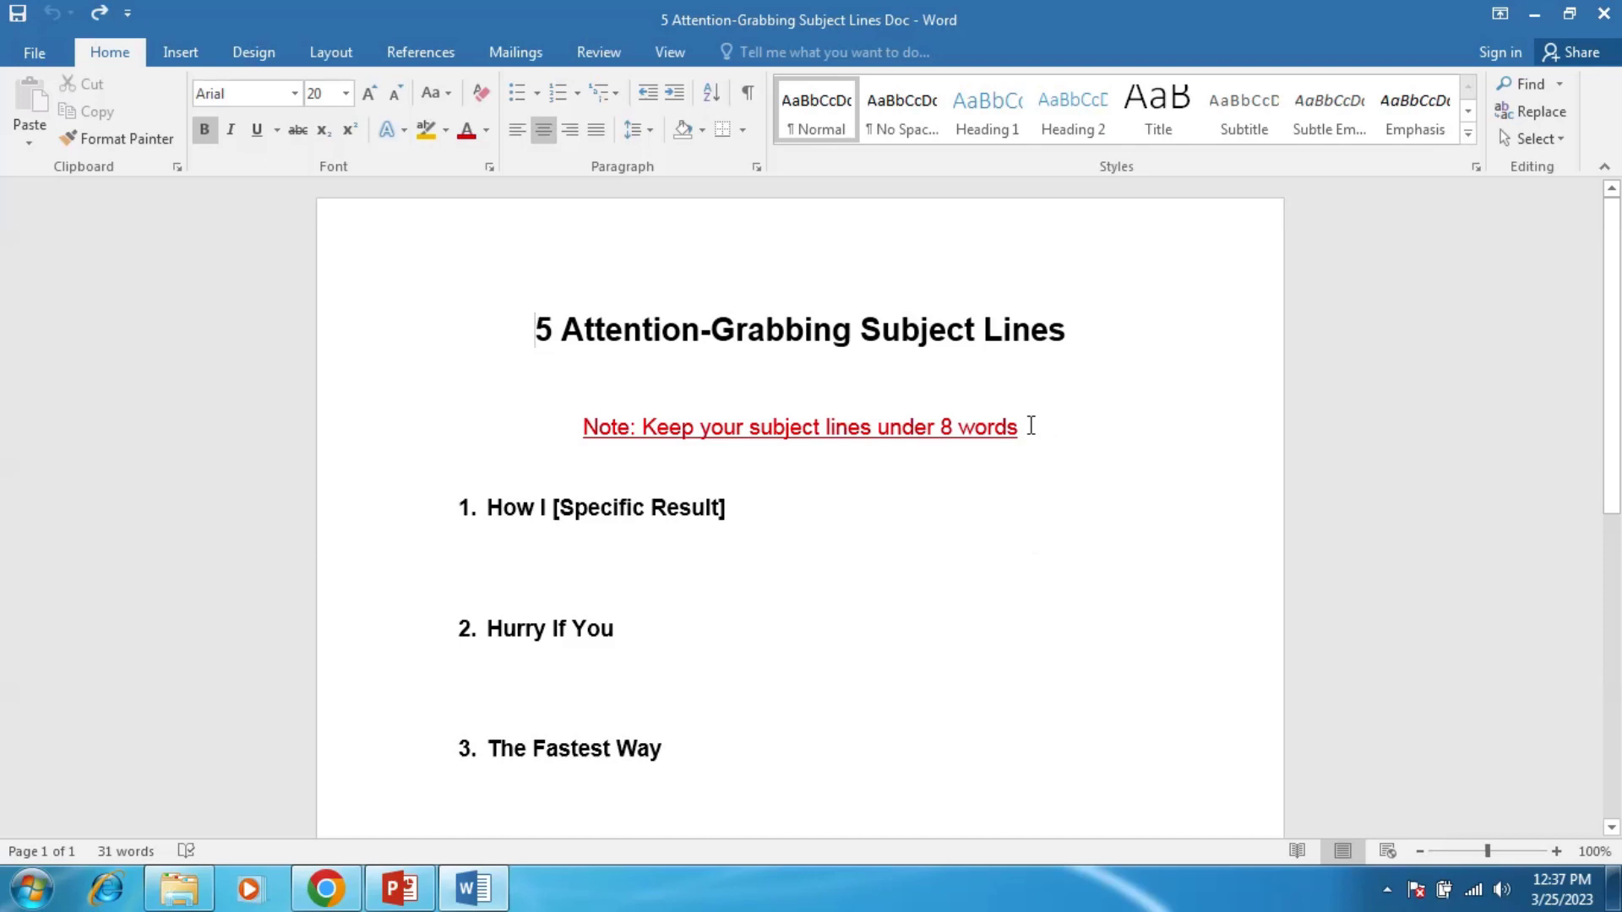
scroll(827, 603, down, 7)
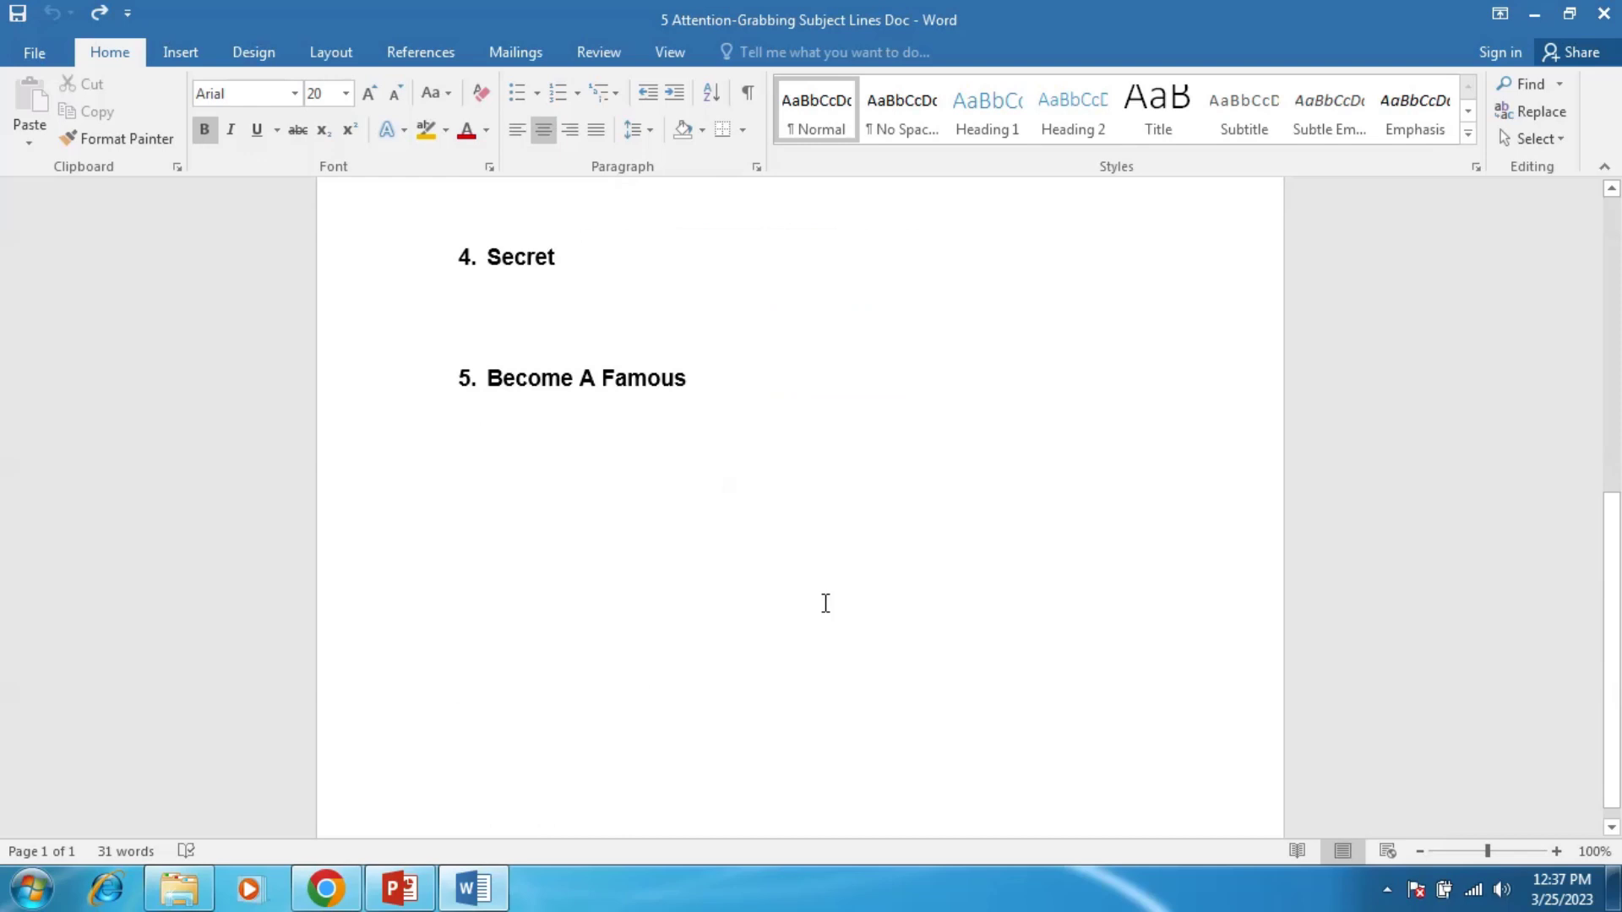
scroll(826, 603, up, 5)
scroll(740, 403, up, 4)
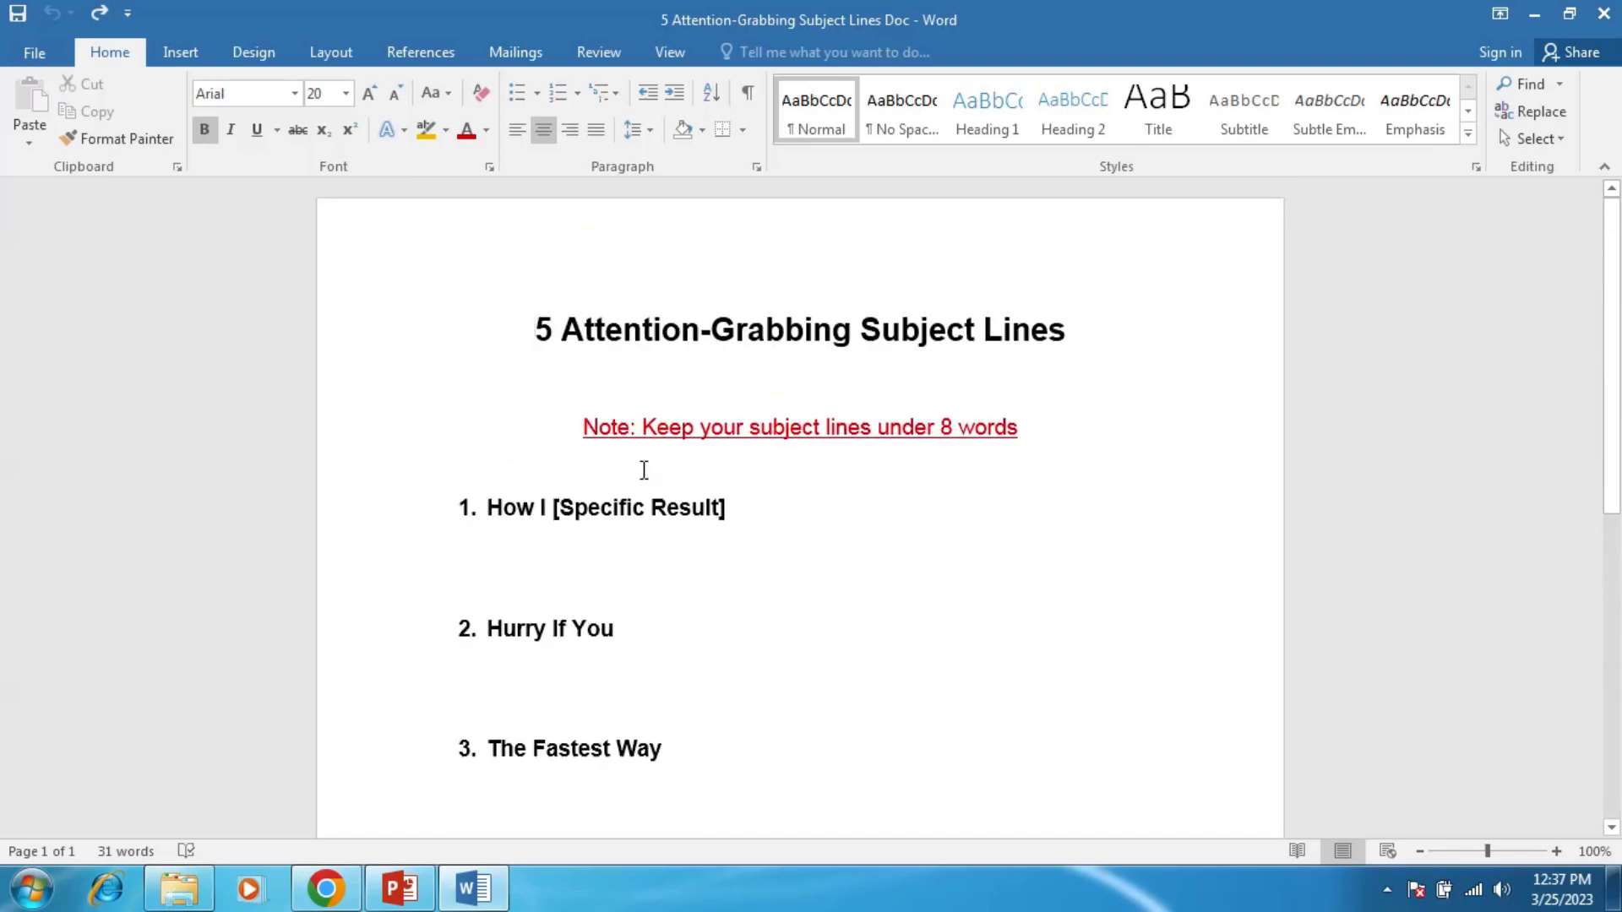
scroll(545, 543, down, 1)
scroll(546, 543, down, 7)
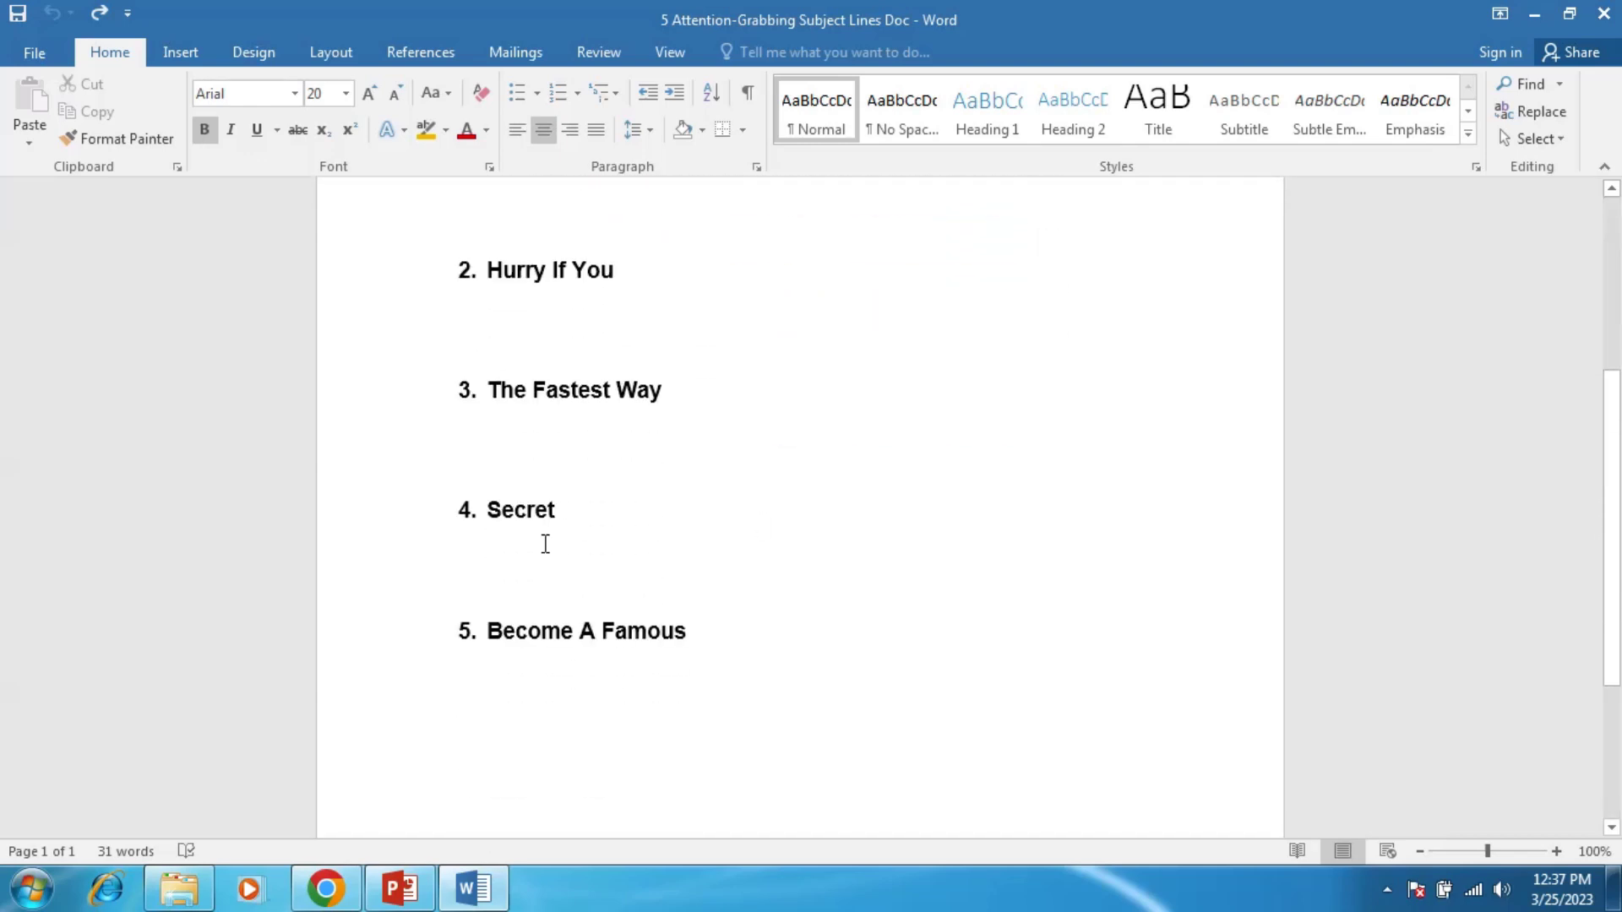
scroll(544, 544, up, 3)
scroll(557, 560, up, 4)
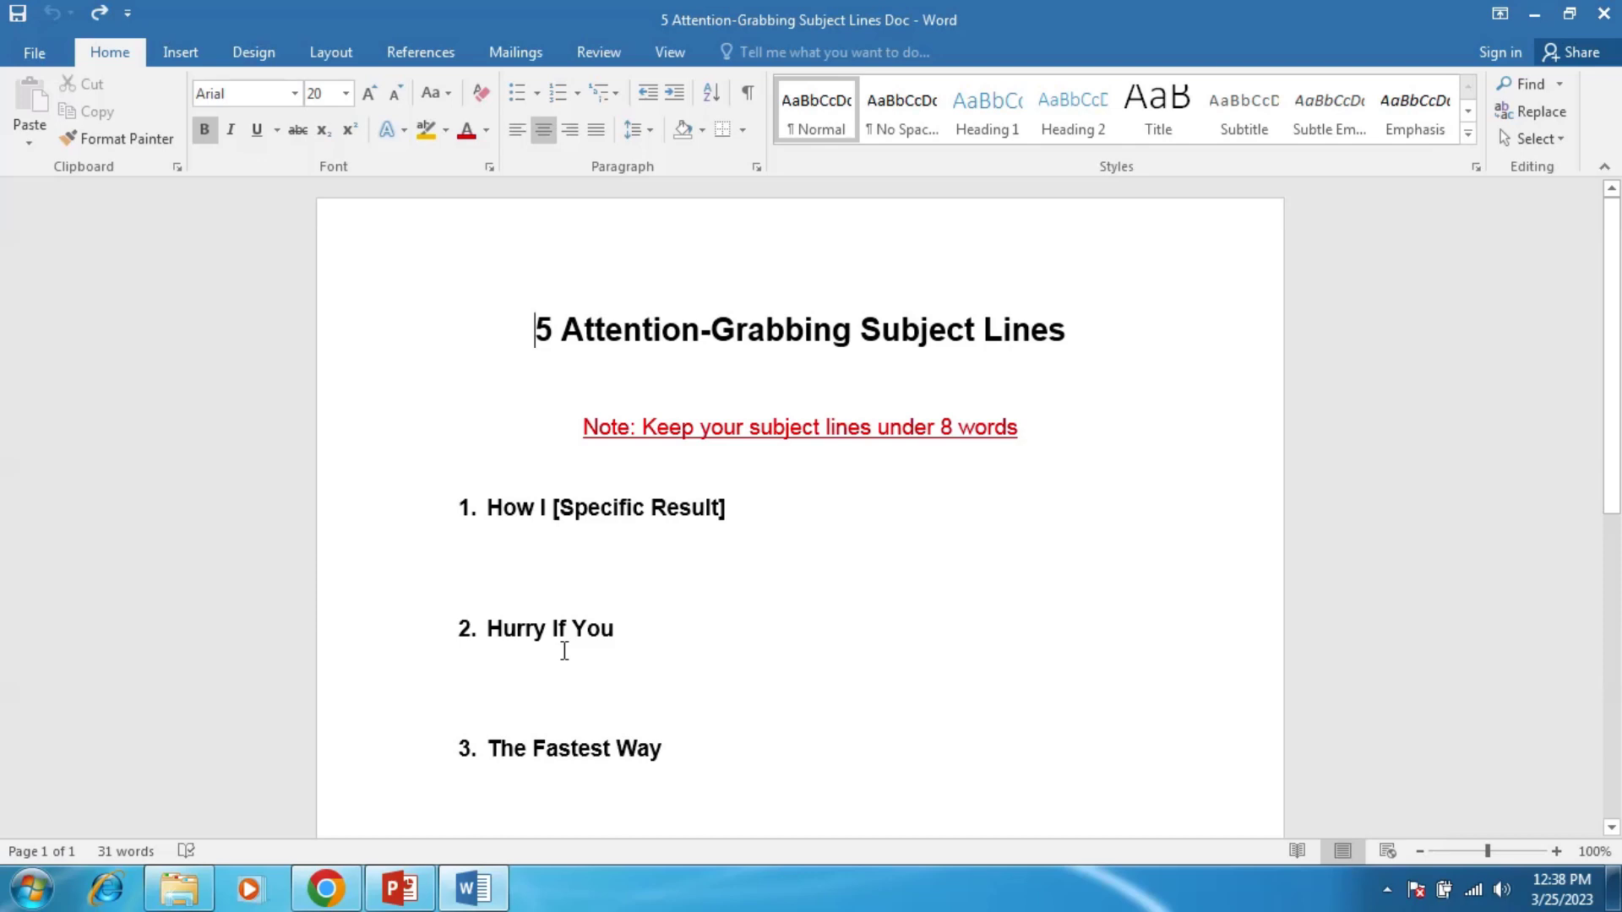
scroll(573, 650, down, 3)
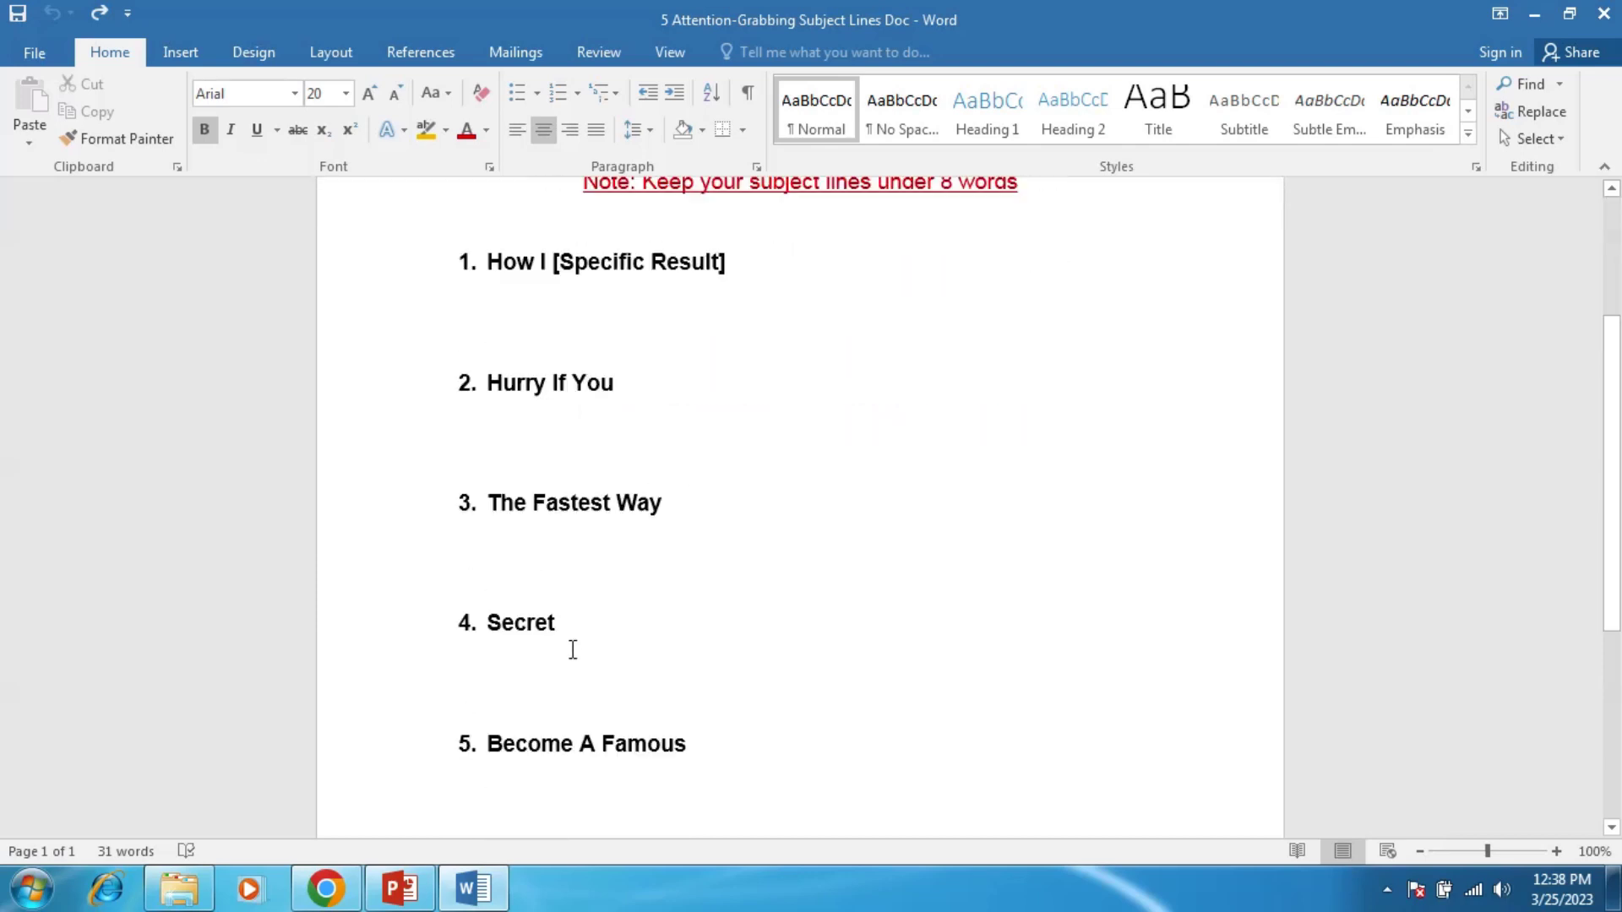
scroll(573, 652, up, 3)
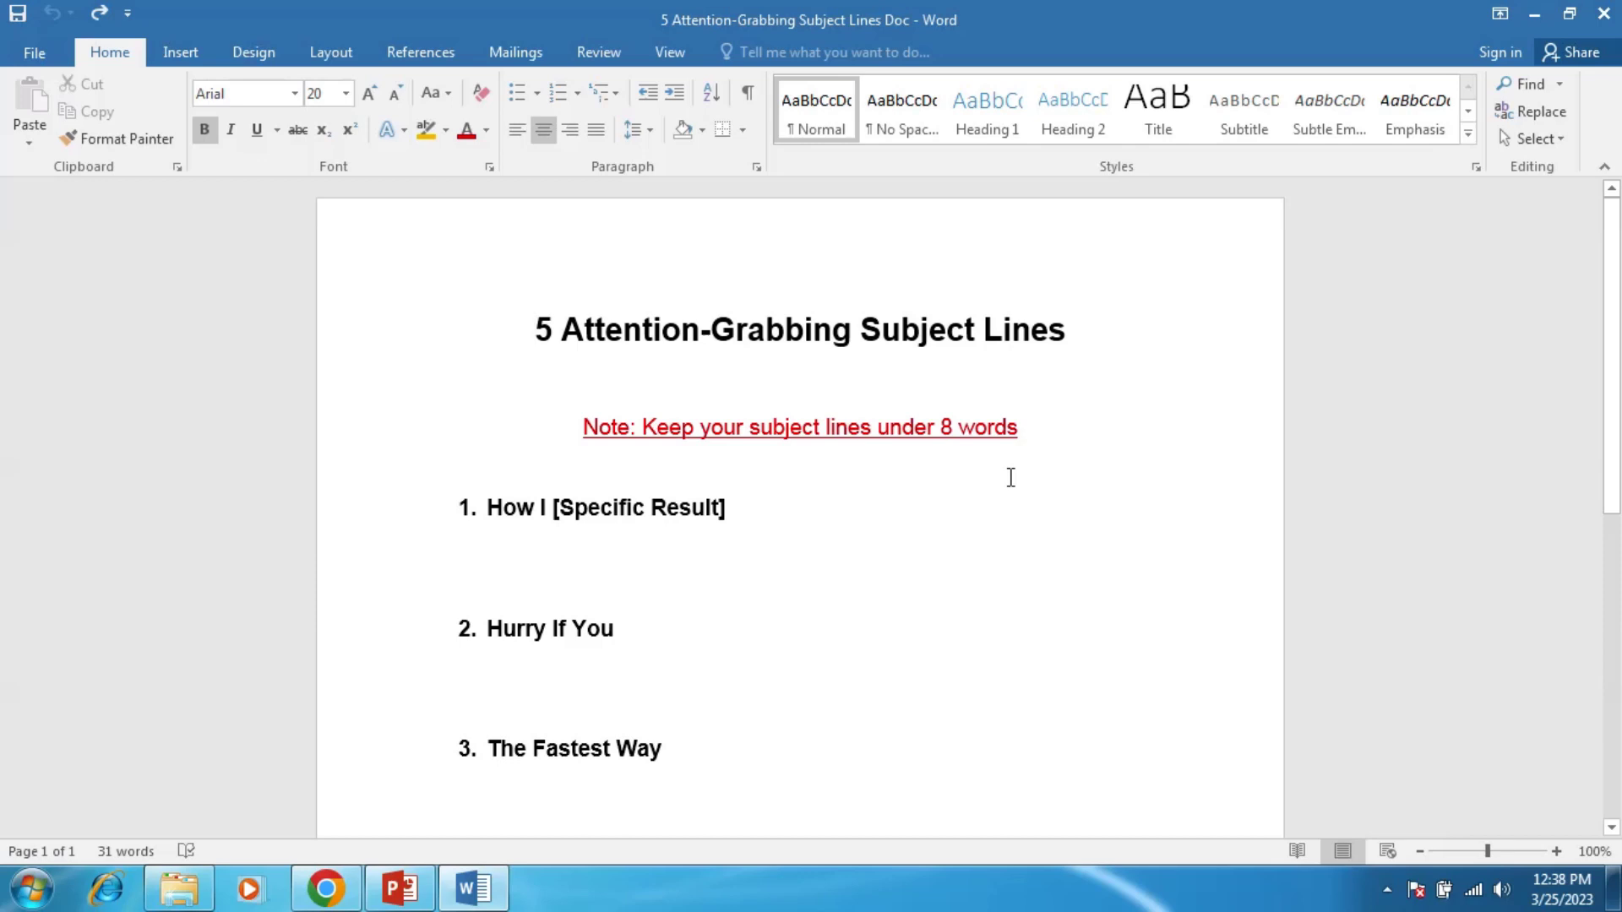
scroll(980, 488, down, 3)
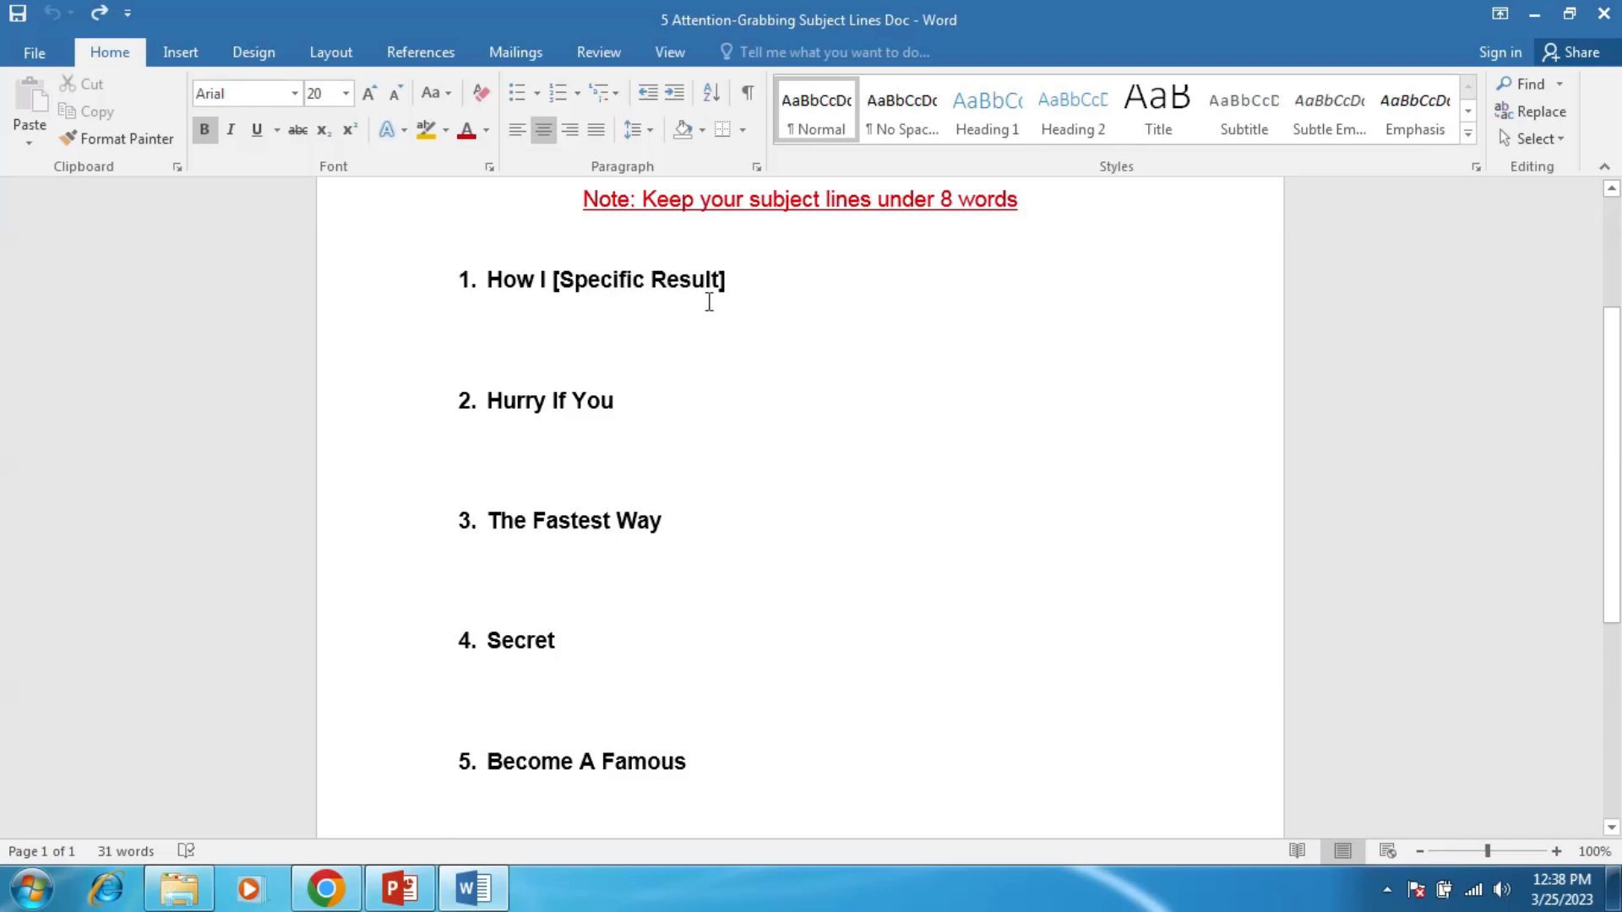
On the blank line under template 1, type 'Subject line: How I Lost 20 Pounds In 20 Days'.
click(503, 318)
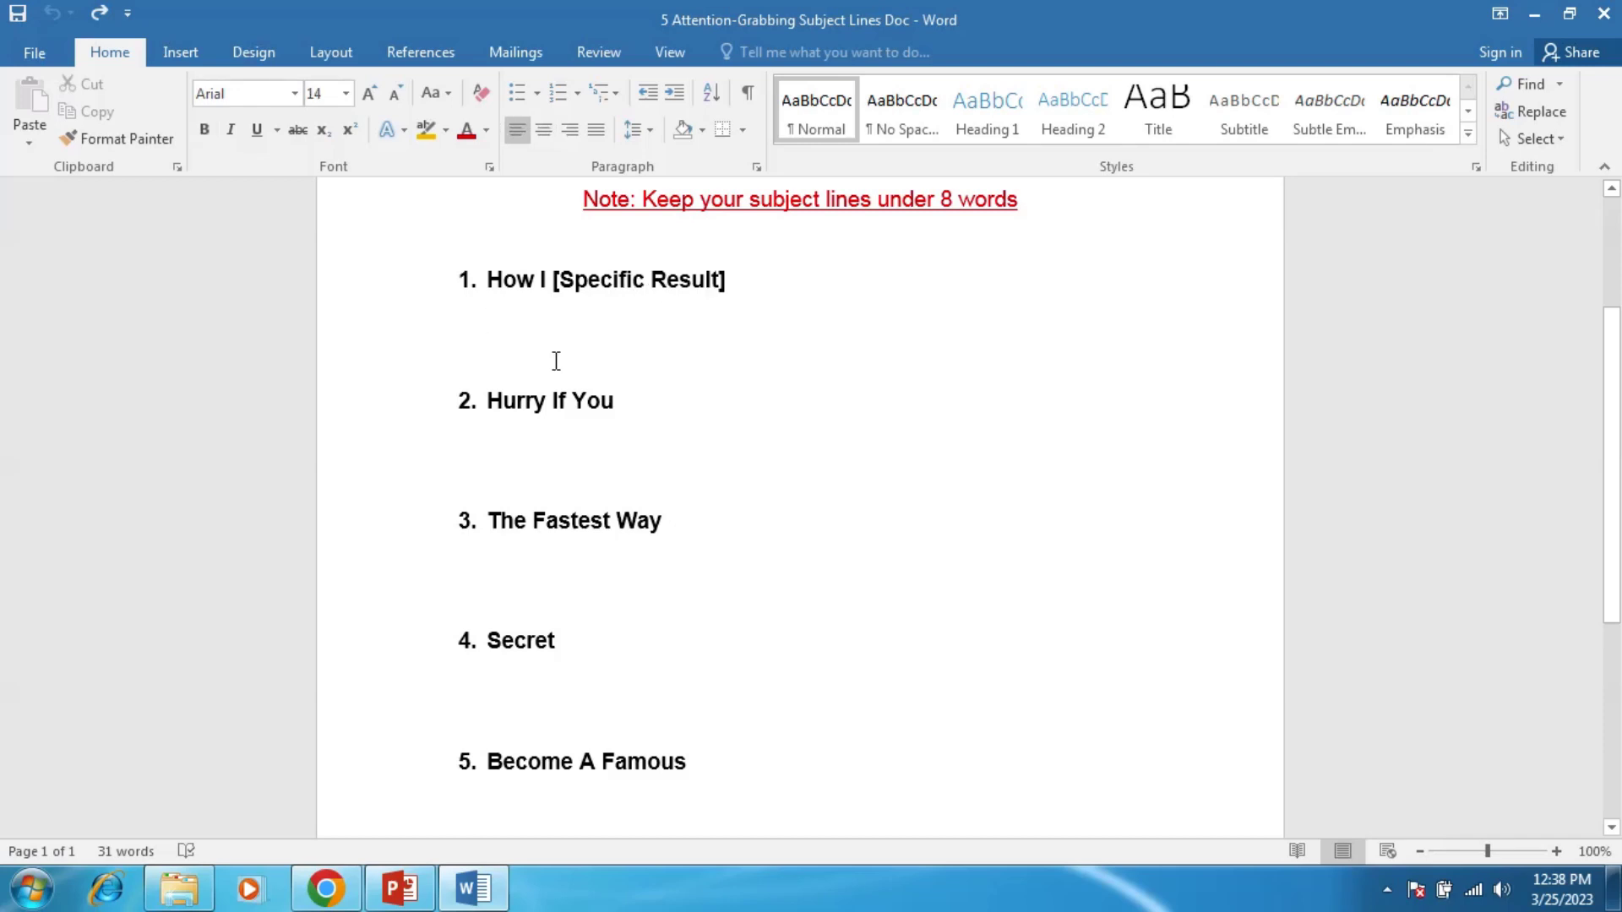
key(Caps_Lock)
text(S)
key(Caps_Lock)
text(u)
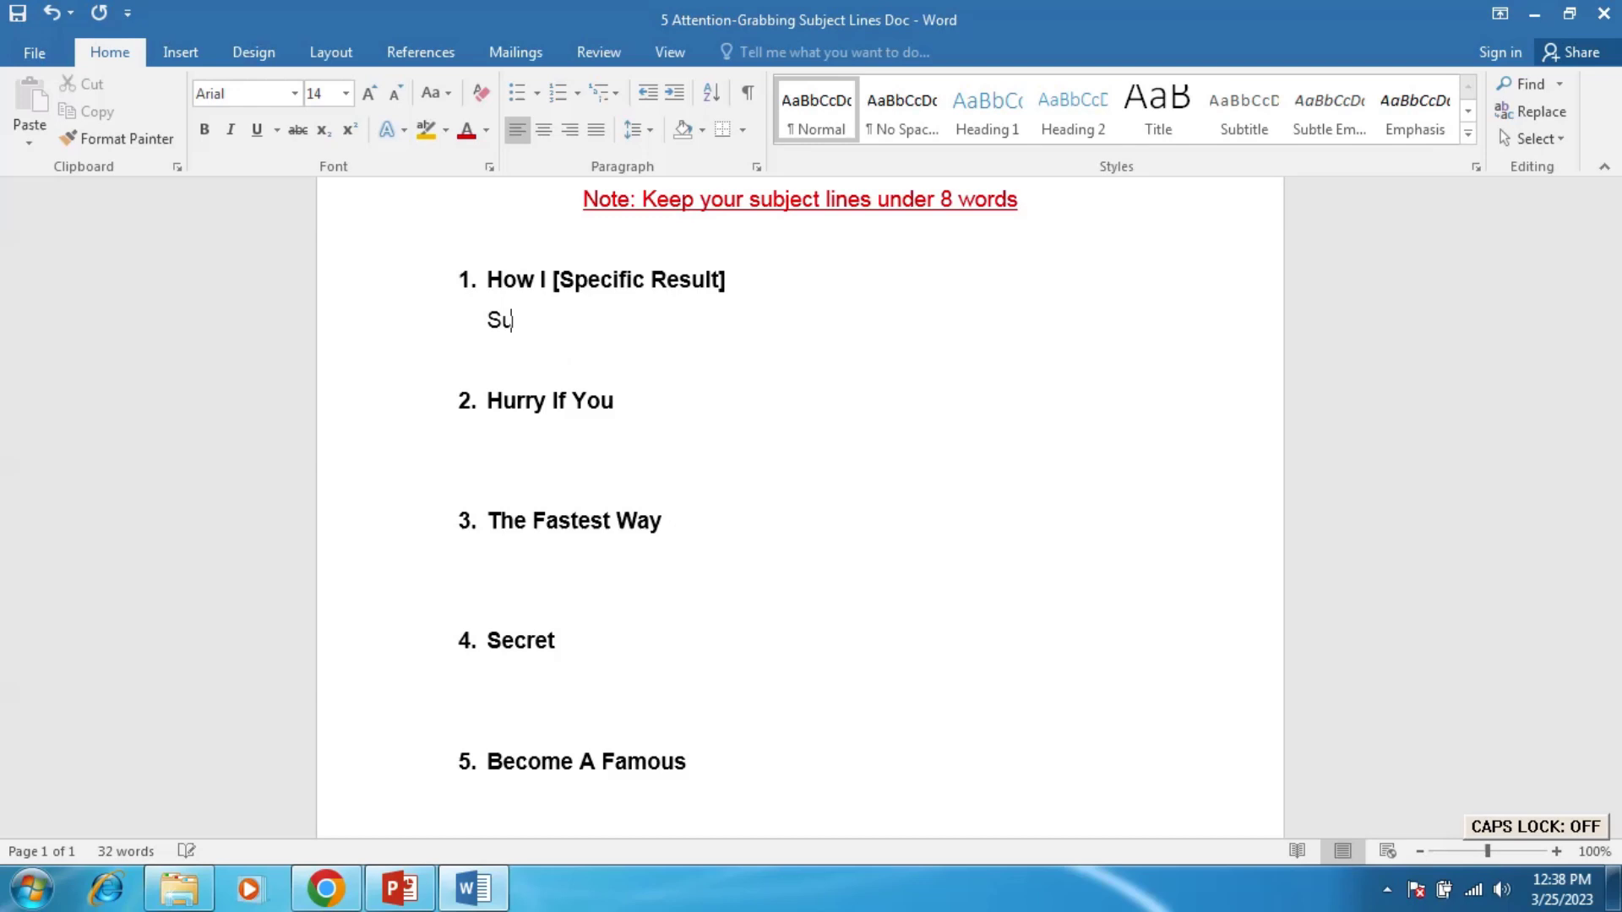
text(bject line)
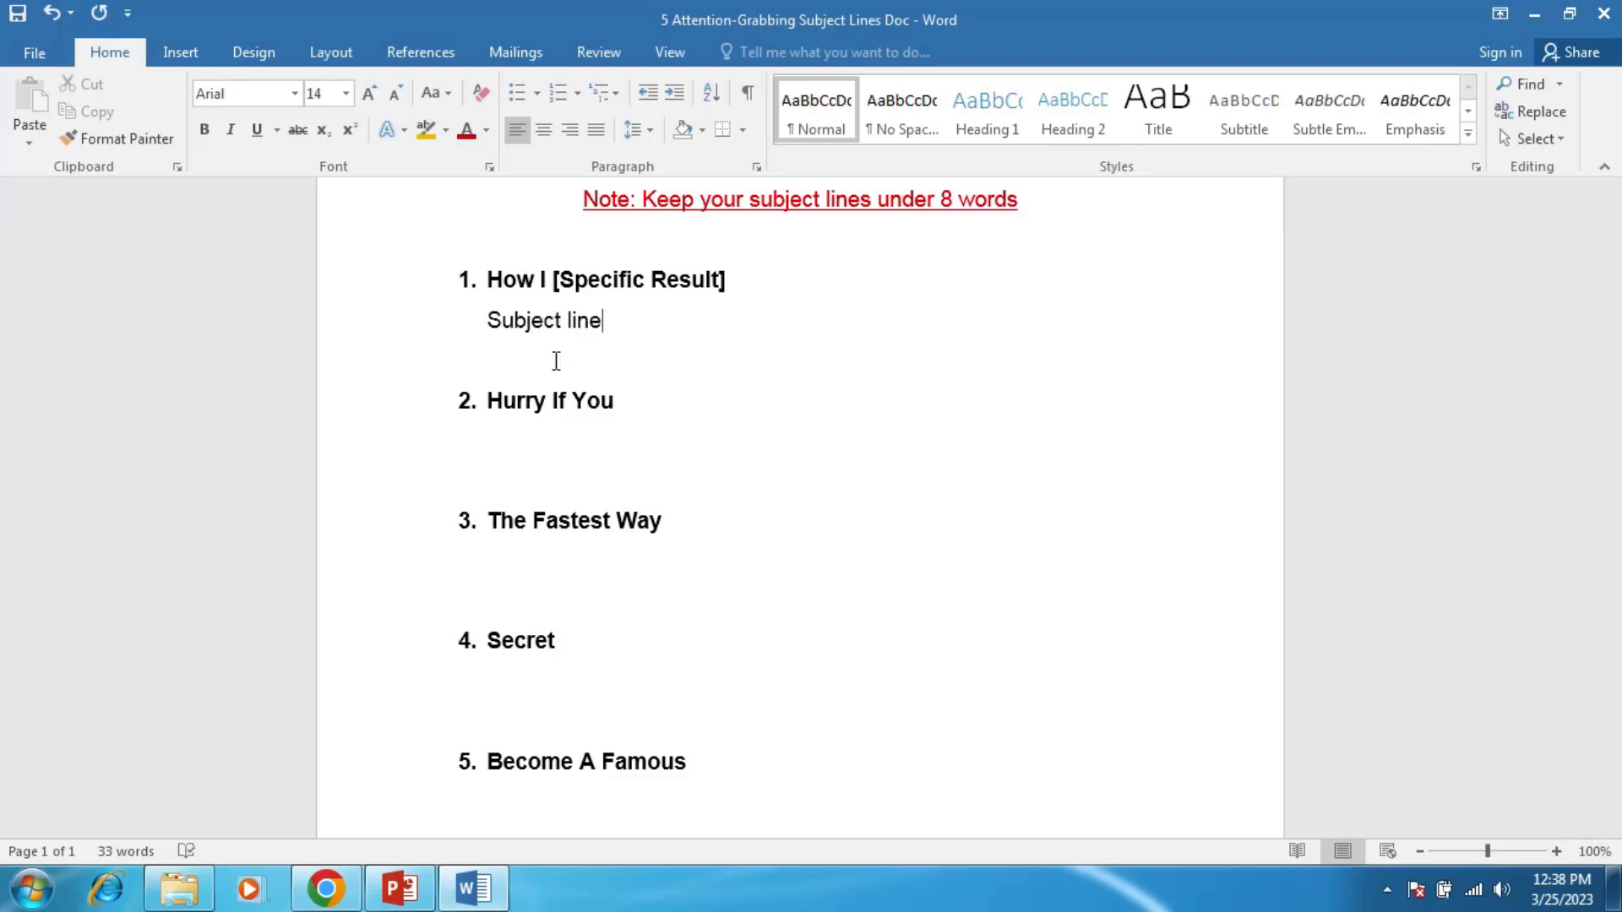
text(:)
key(Caps_Lock)
text(H)
key(Caps_Lock)
text(ow)
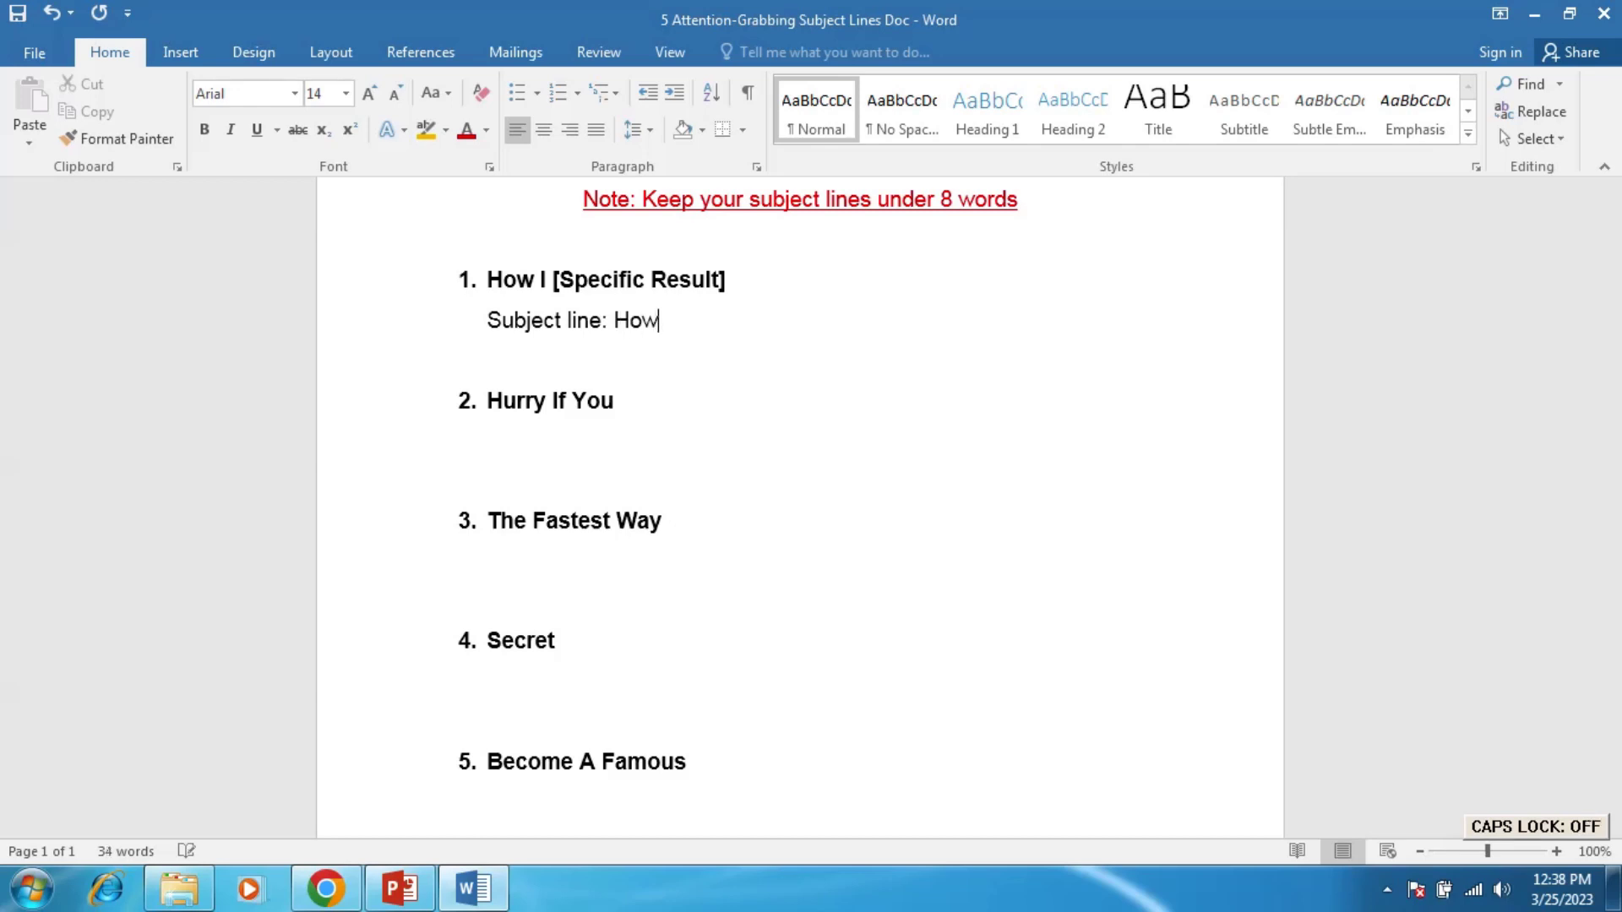
key(Caps_Lock)
text(I)
key(Caps_Lock)
key(Caps_Lock)
text(L)
key(Caps_Lock)
text(ost 20)
key(Caps_Lock)
text(P)
key(Caps_Lock)
text(ounds)
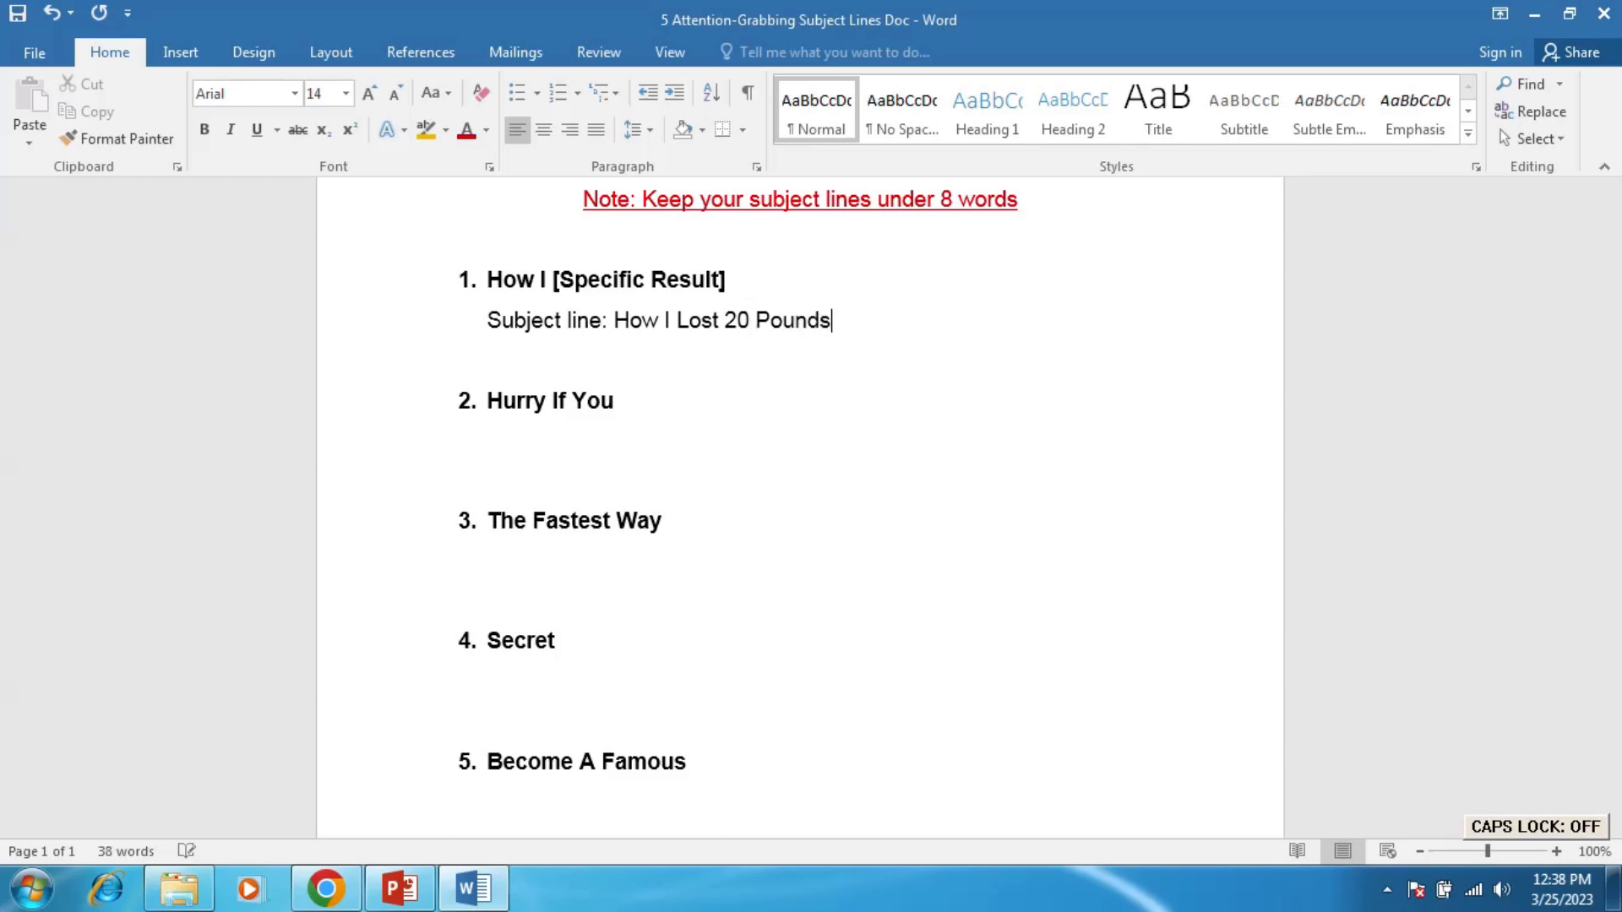
key(Caps_Lock)
text(I)
key(Caps_Lock)
text(n 20)
key(Caps_Lock)
text(D)
key(Caps_Lock)
text(ays)
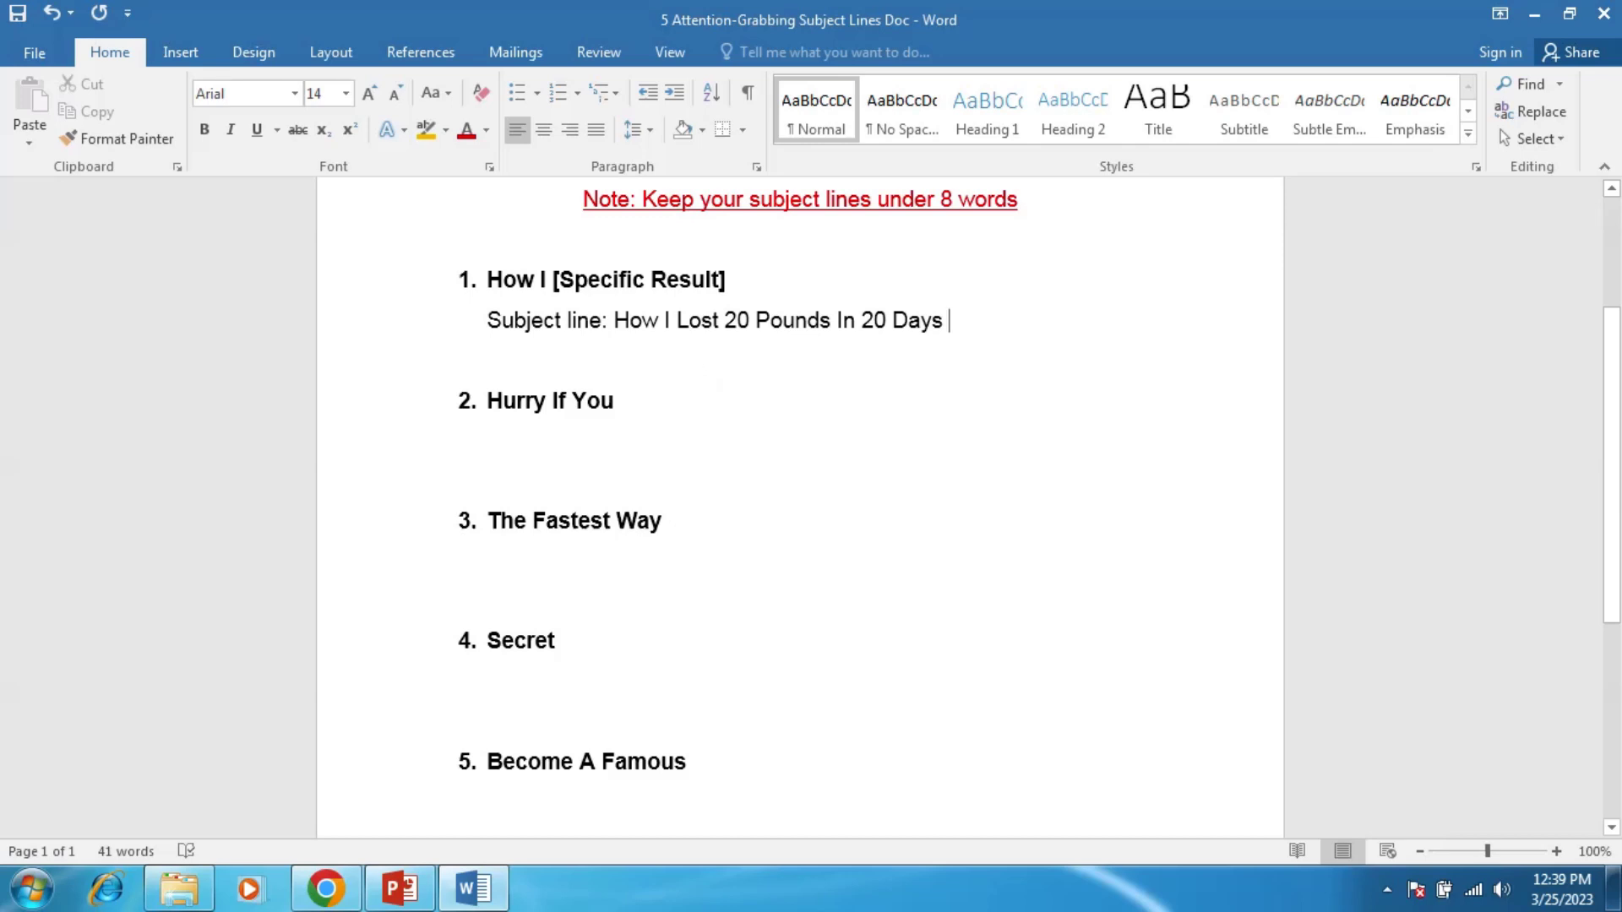
On a new line below, type 'Subject line: How She is Making 1,000 Dollar A Day'.
key(Return)
key(Caps_Lock)
text(S)
key(Caps_Lock)
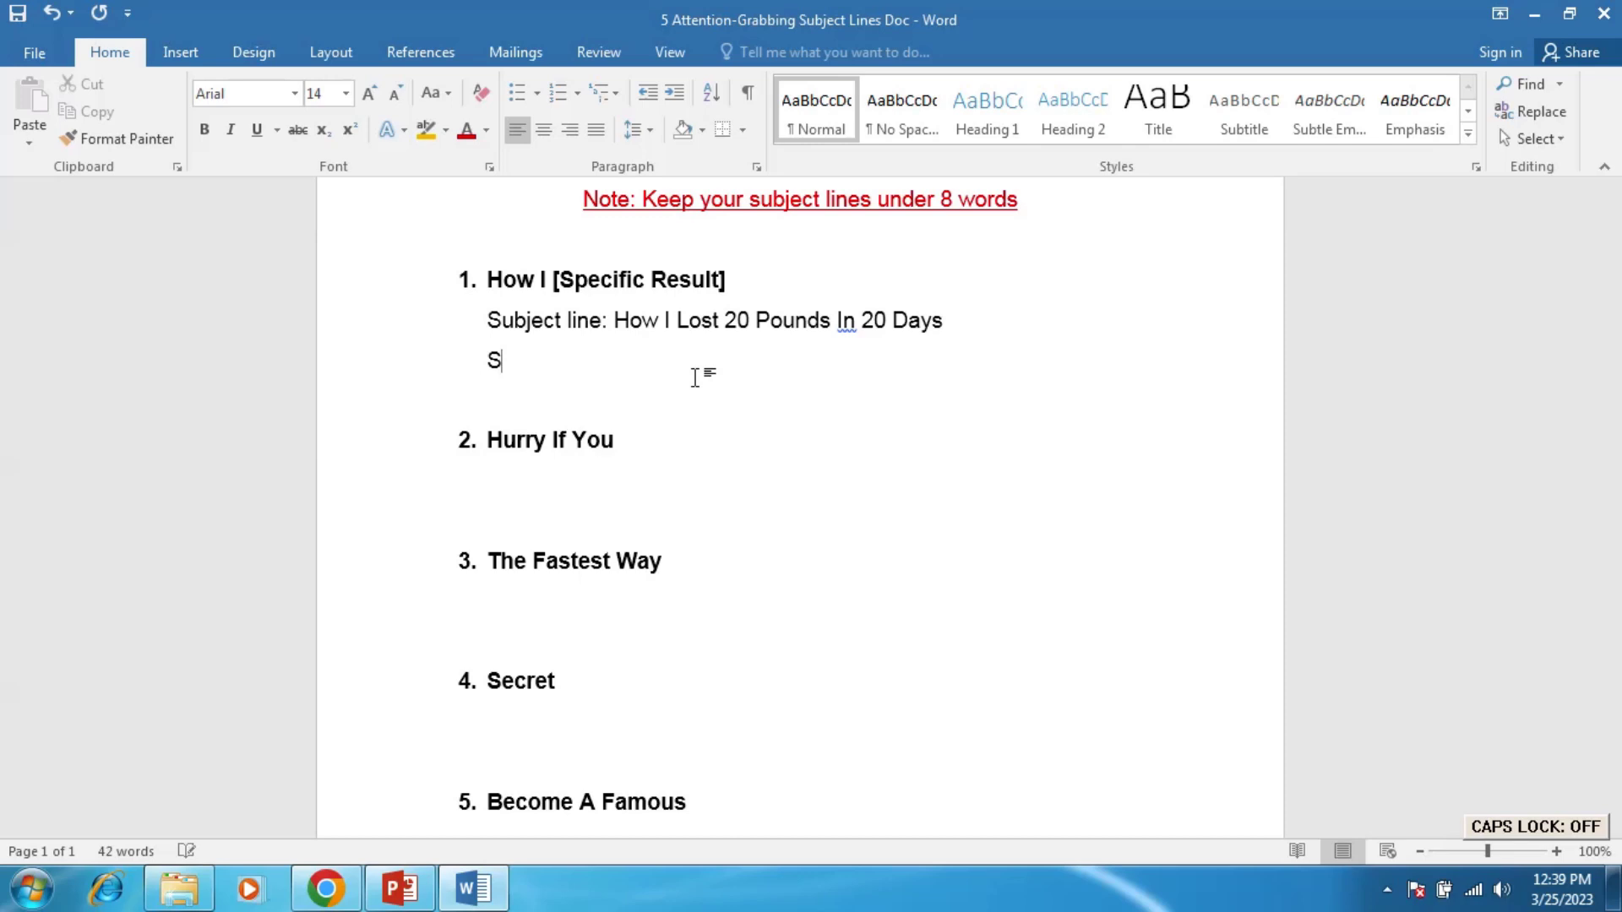
text(ubject line:)
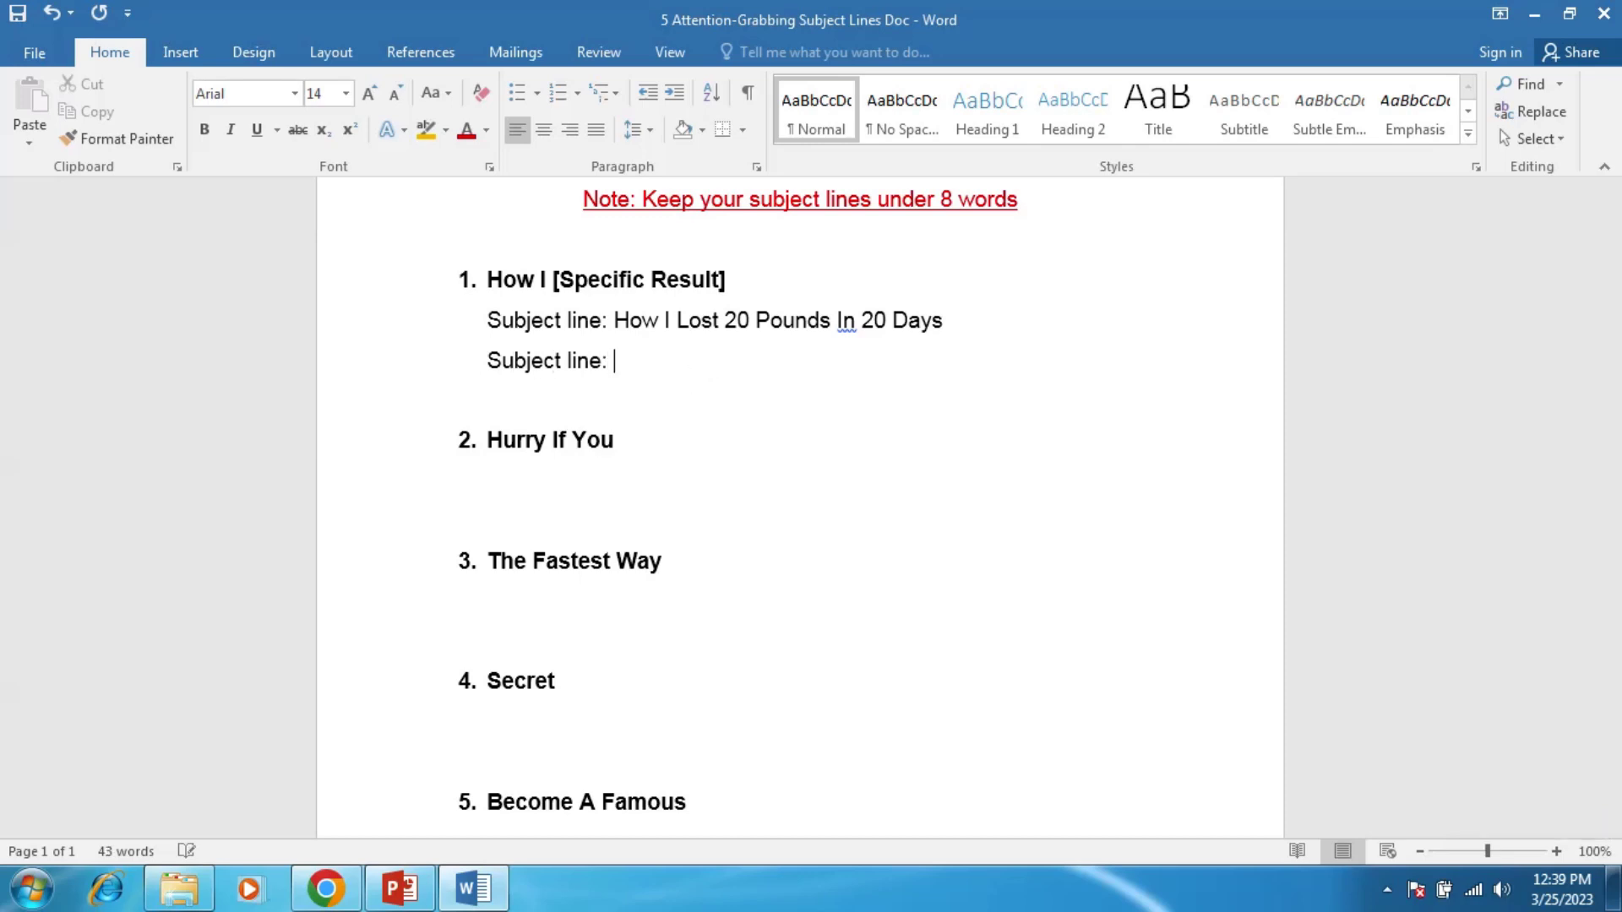
key(Caps_Lock)
text(H)
key(Caps_Lock)
text(ow)
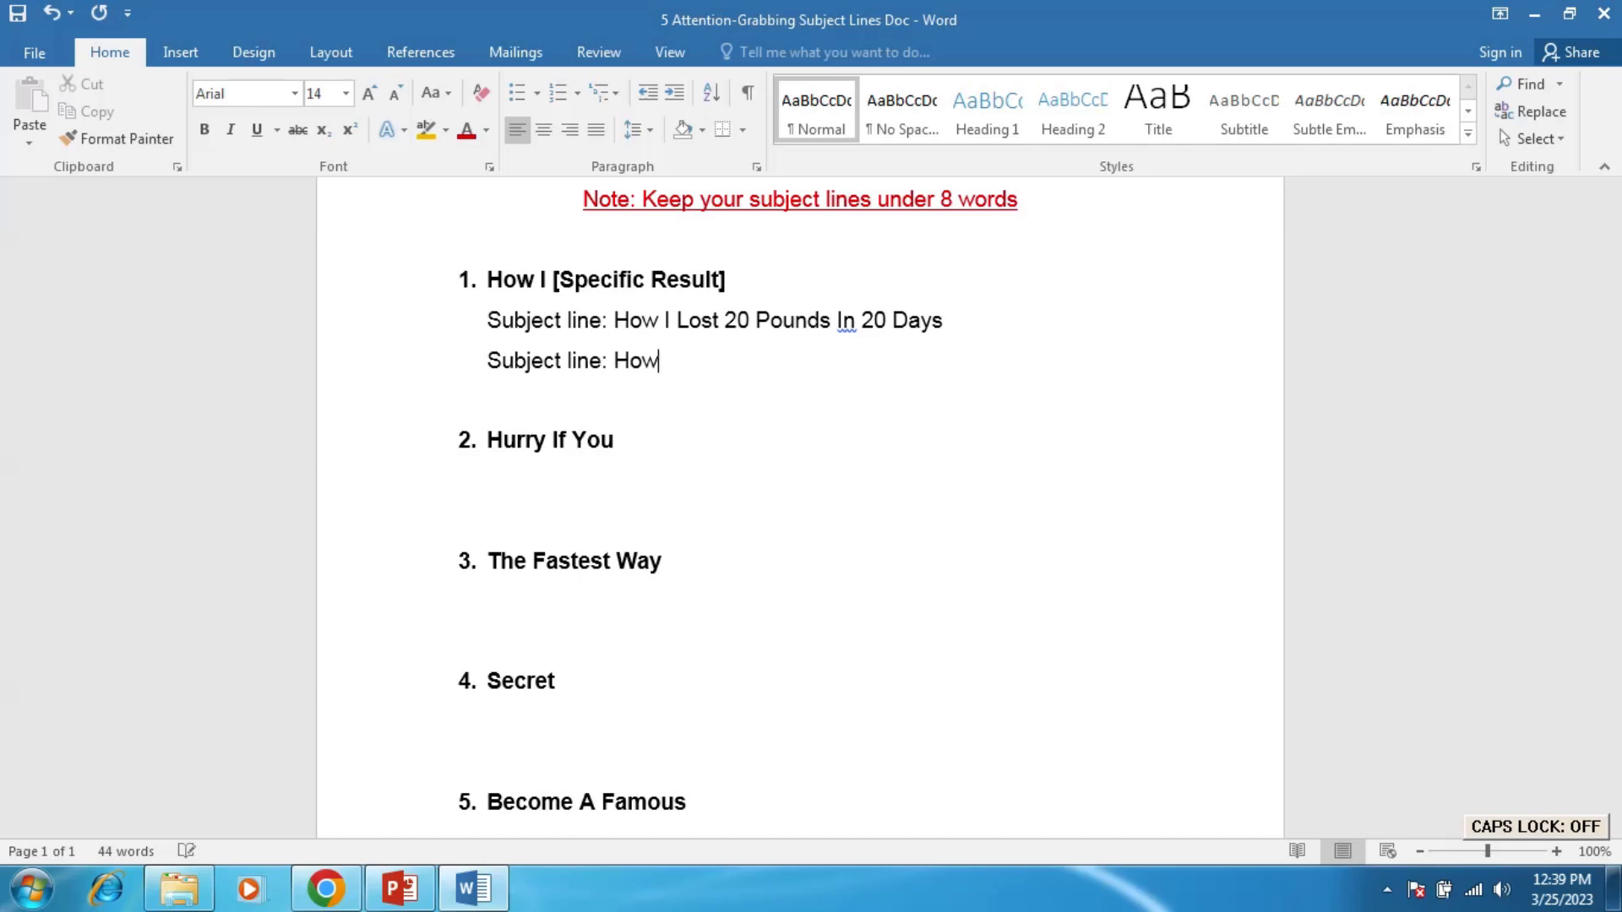
key(Caps_Lock)
text(S)
key(Caps_Lock)
text(he is)
key(Caps_Lock)
text(M)
key(Caps_Lock)
text(aking)
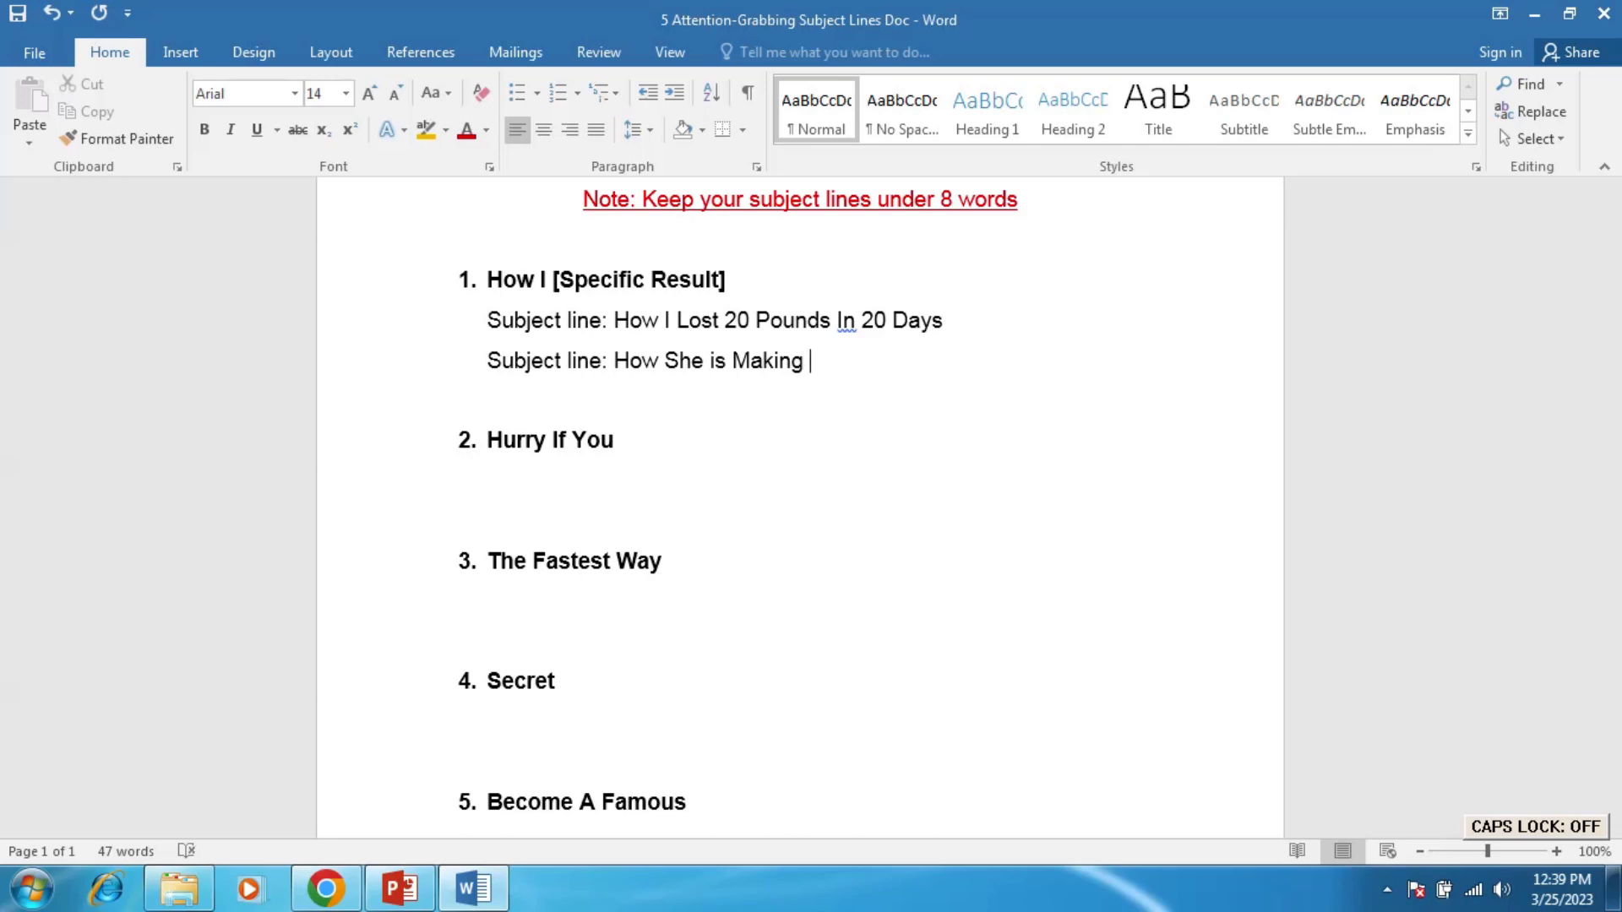
text( 1,000 dolla)
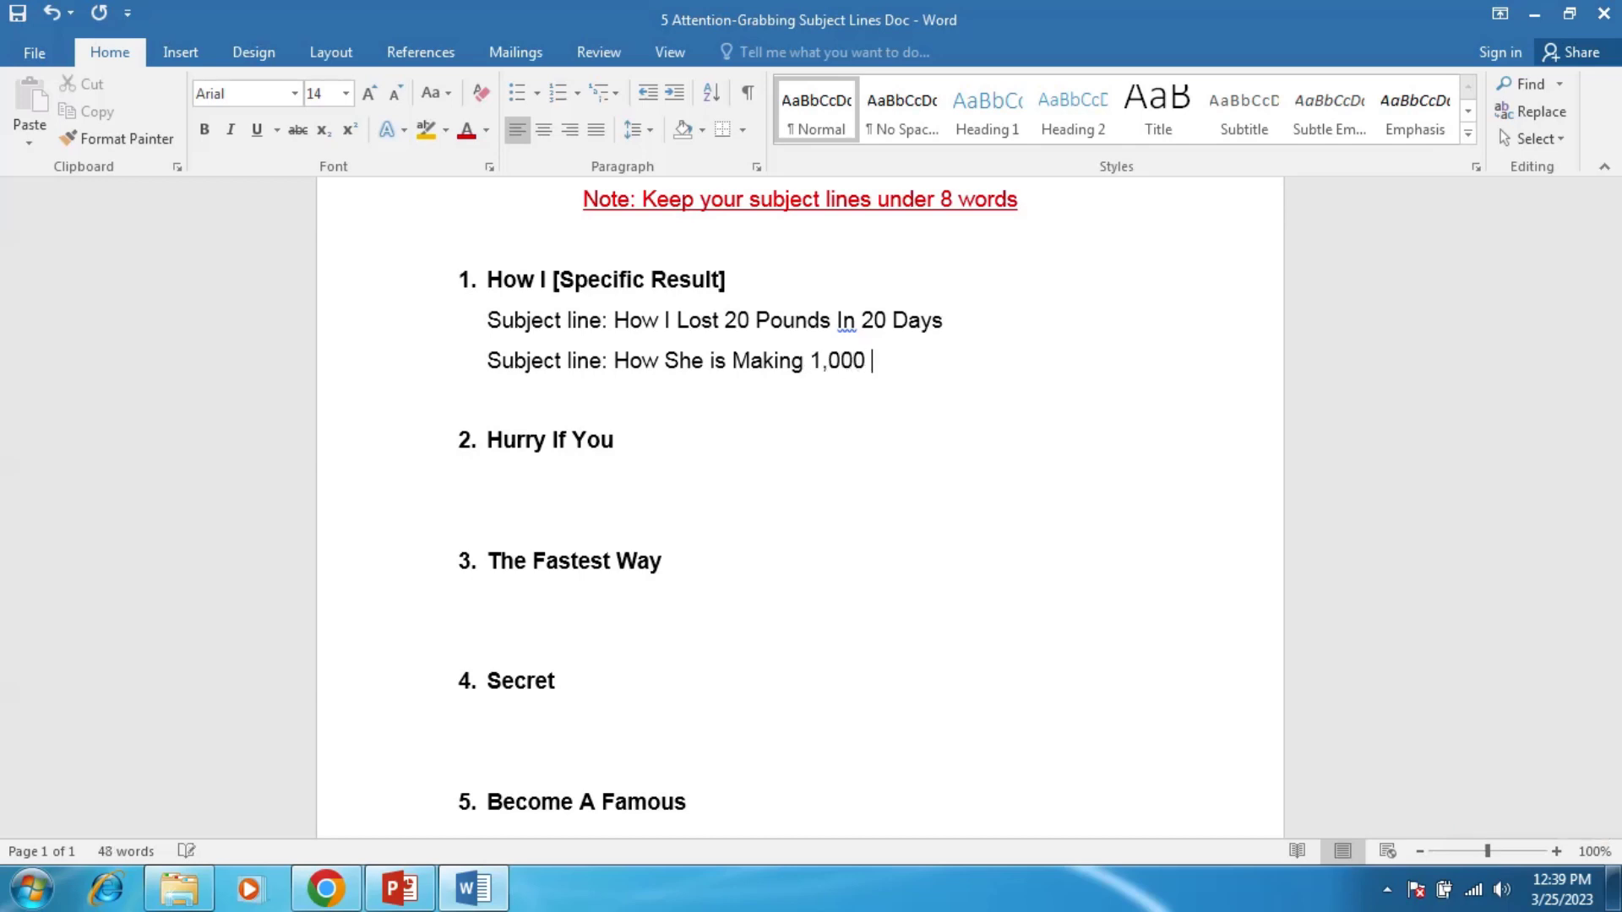
key(BackSpace)
key(BackSpace)
key(BackSpace)
key(BackSpace)
key(BackSpace)
key(Caps_Lock)
text(D)
key(Caps_Lock)
text(ollar)
key(Caps_Lock)
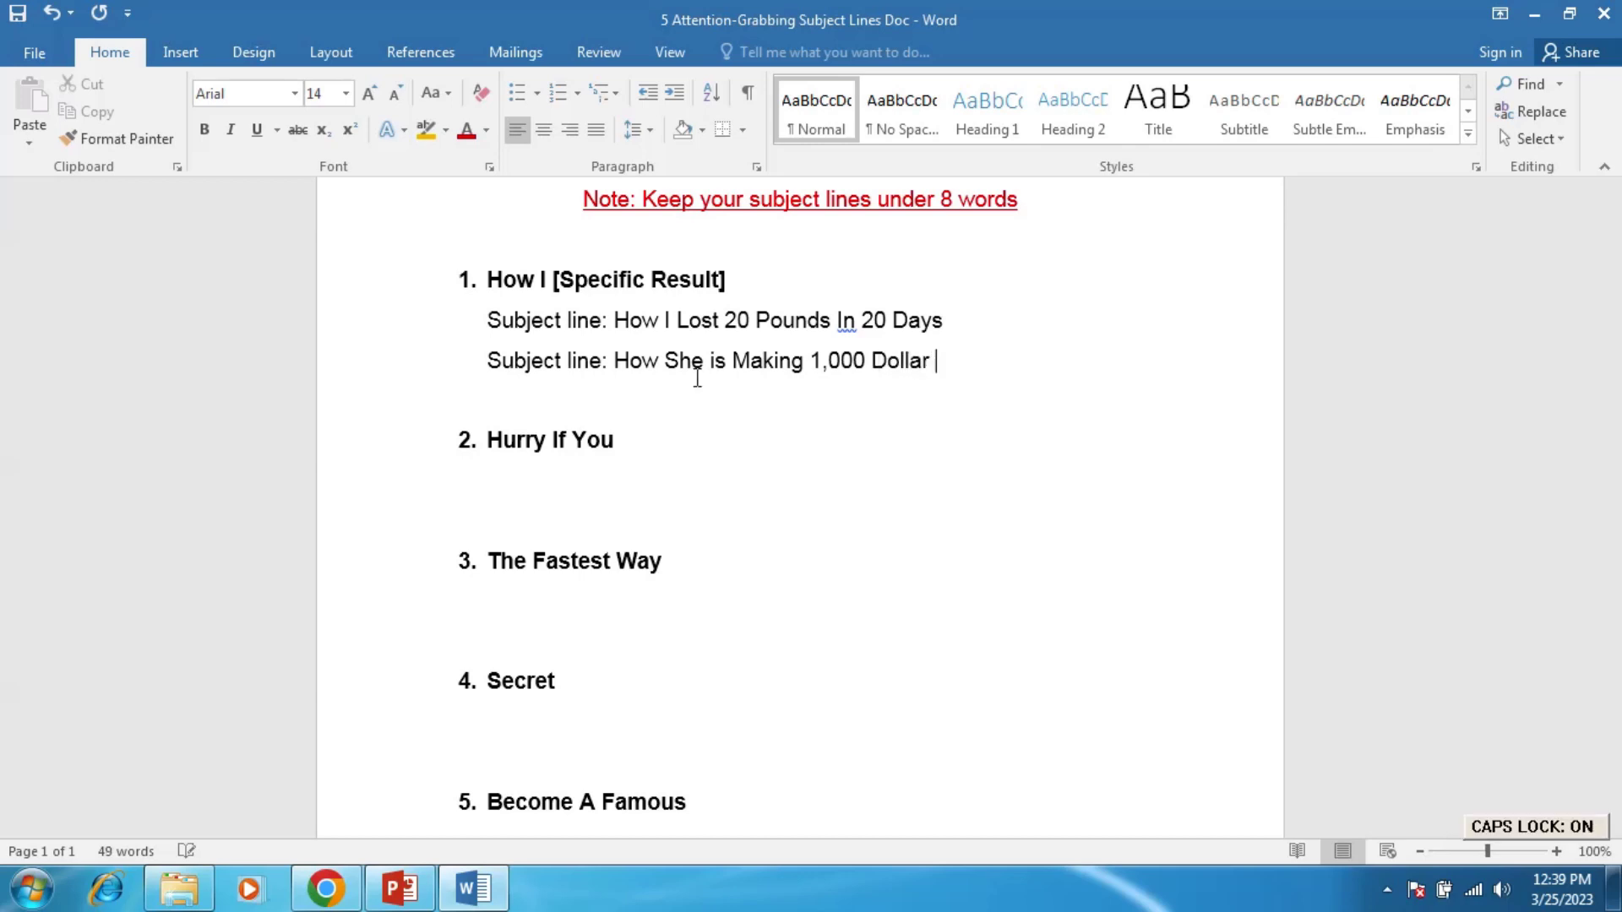
text(A D)
key(Caps_Lock)
text(ay)
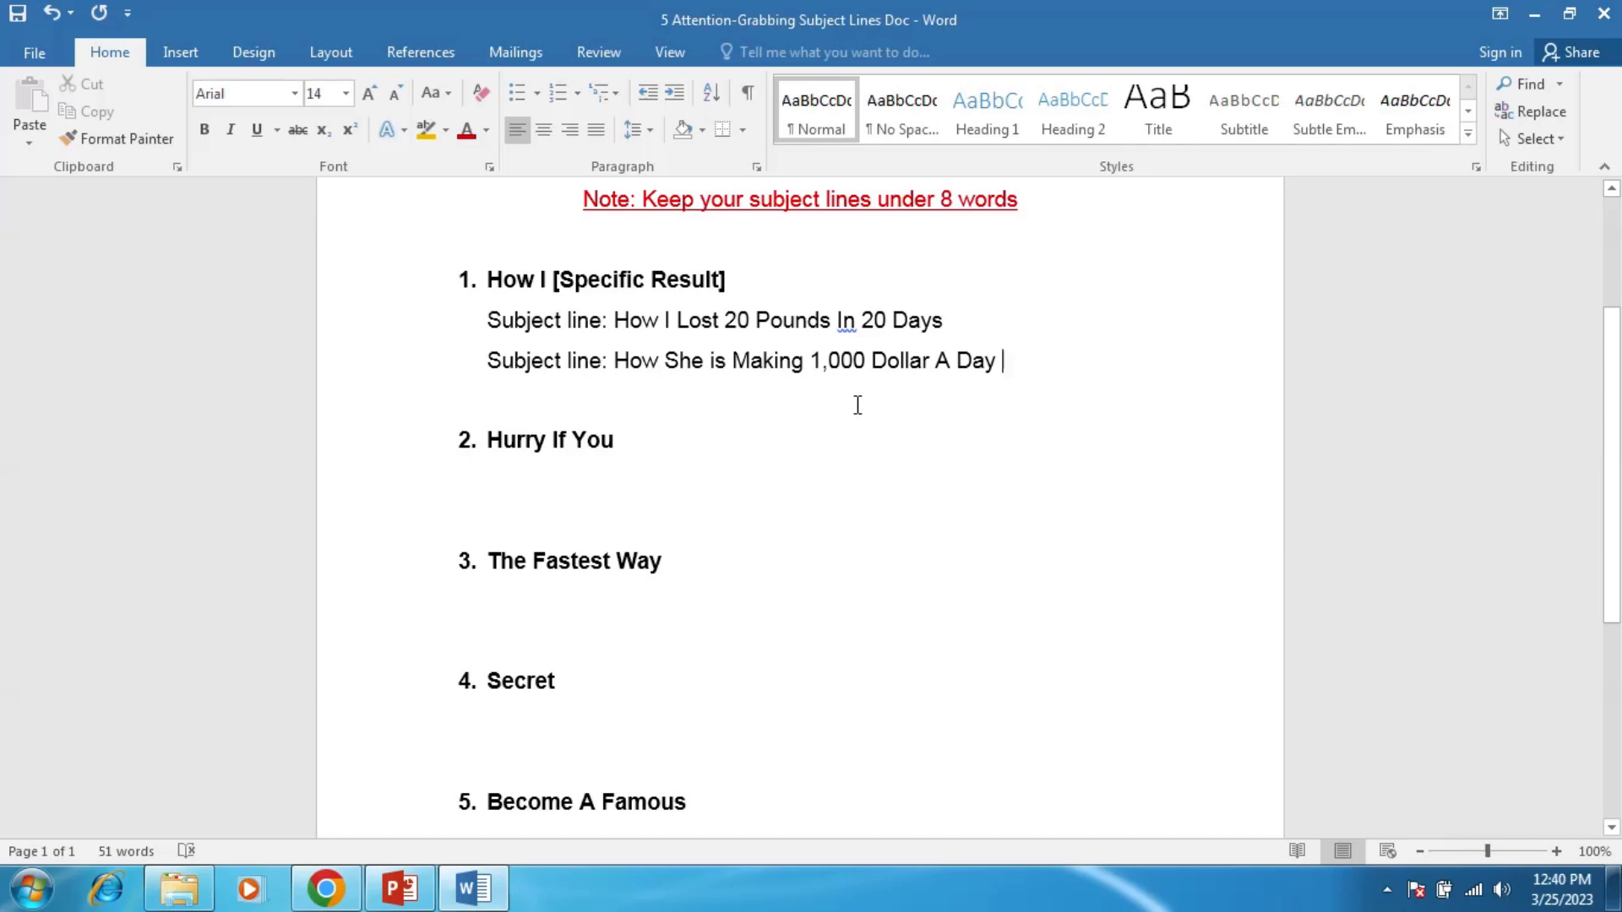
scroll(857, 405, up, 1)
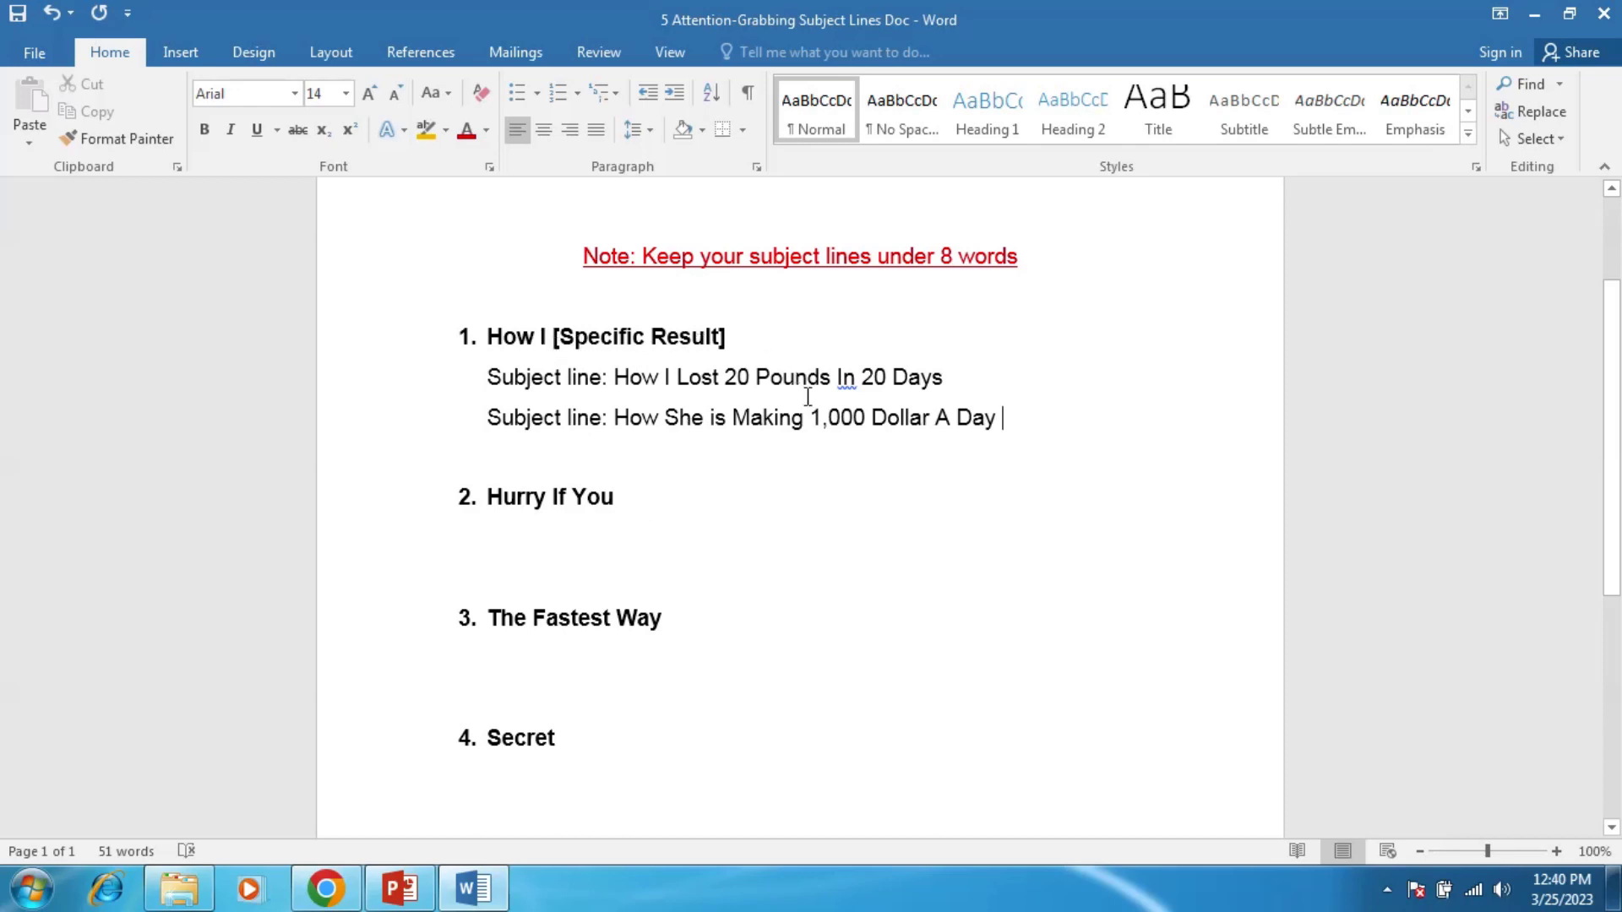
scroll(958, 410, down, 1)
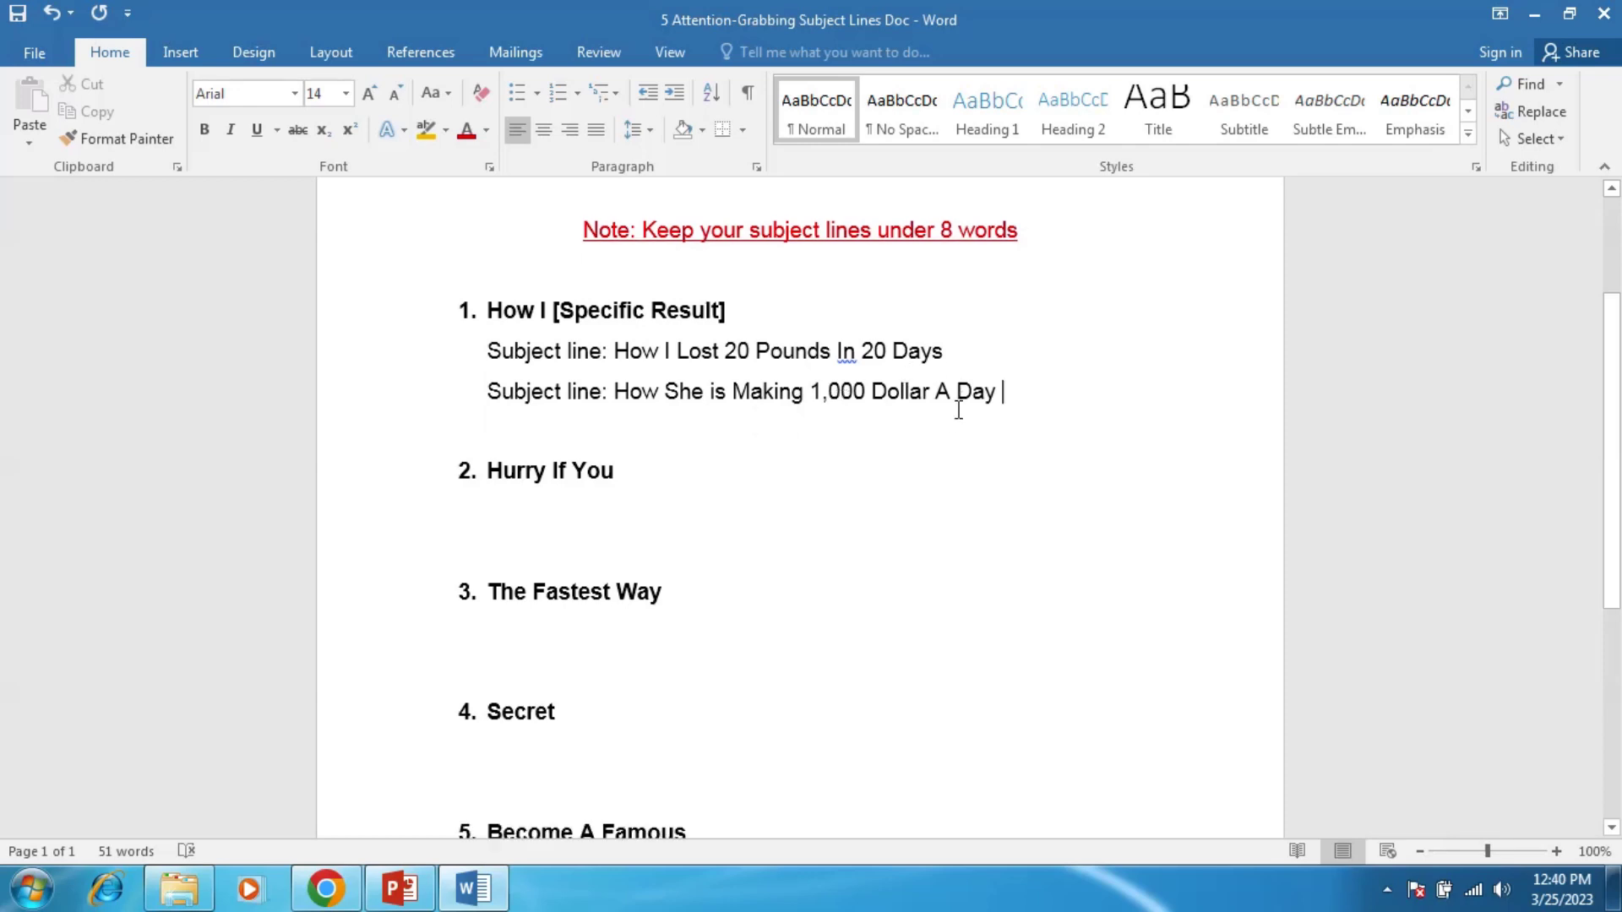
scroll(959, 410, down, 1)
Type the indented example 'Subject line: Hurry If You Want Financial Freedom' under template 2.
click(500, 494)
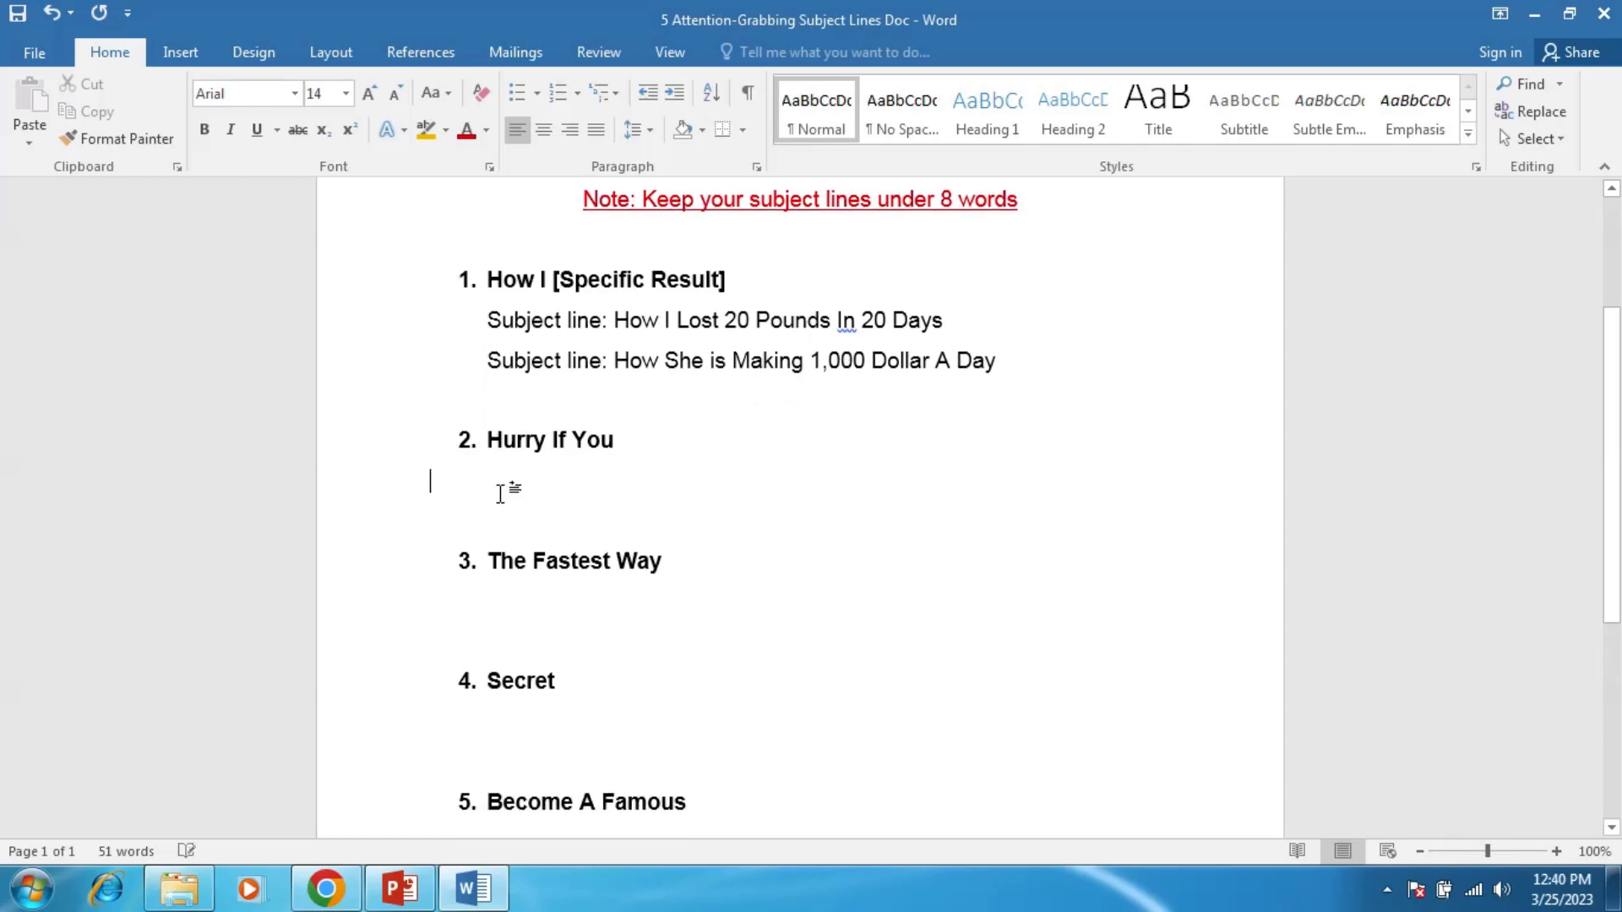
key(Tab)
key(Tab)
key(Caps_Lock)
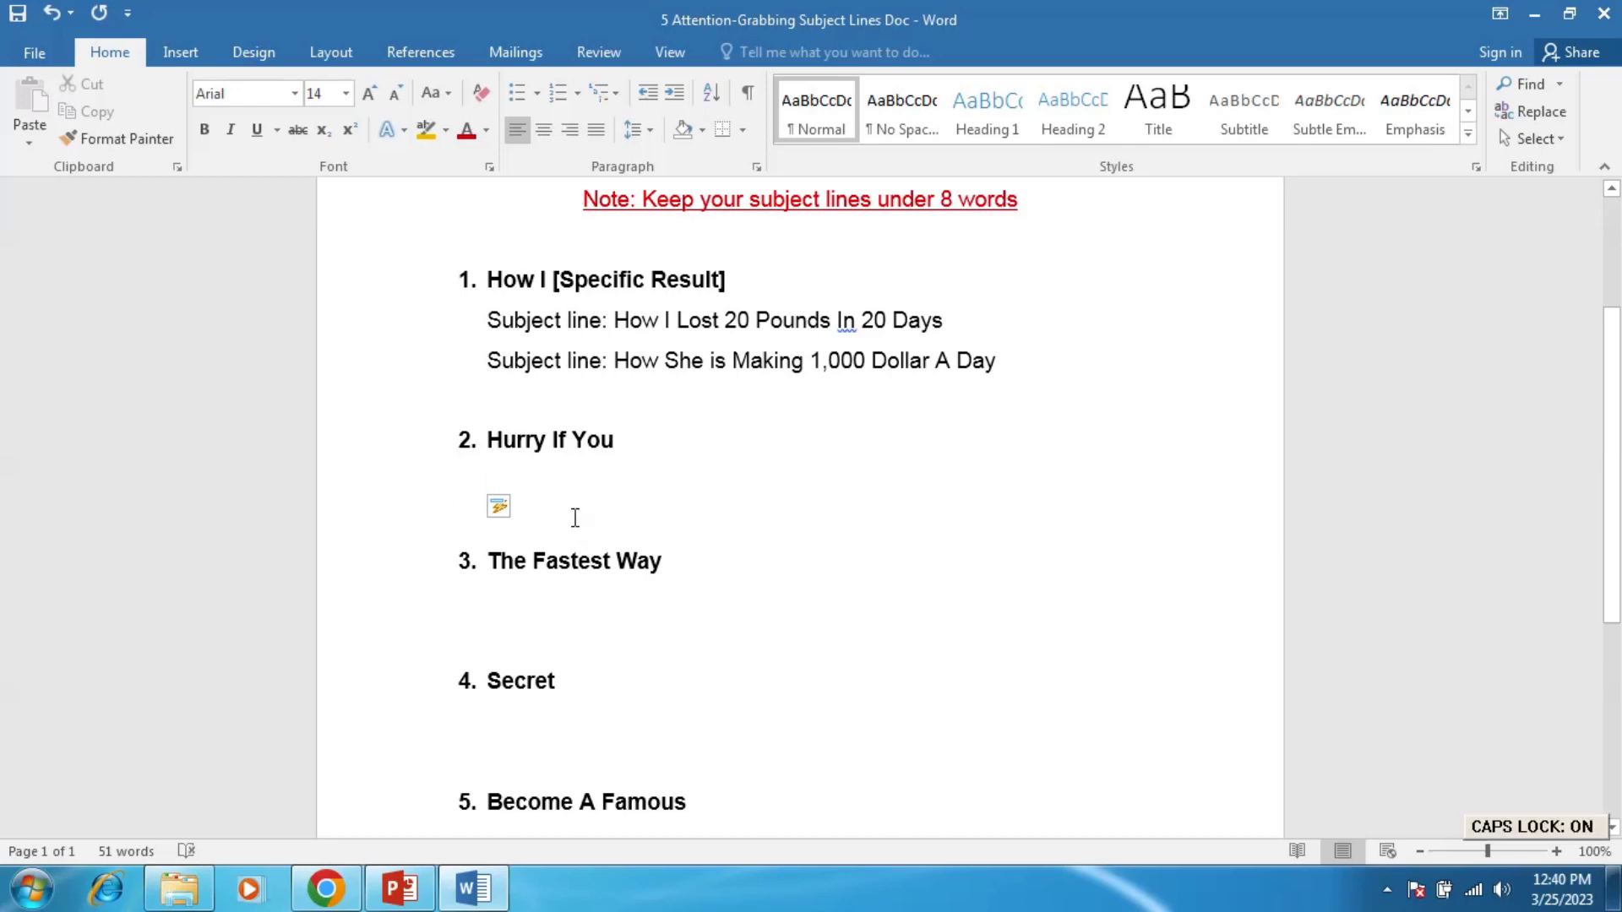
text(S)
key(Caps_Lock)
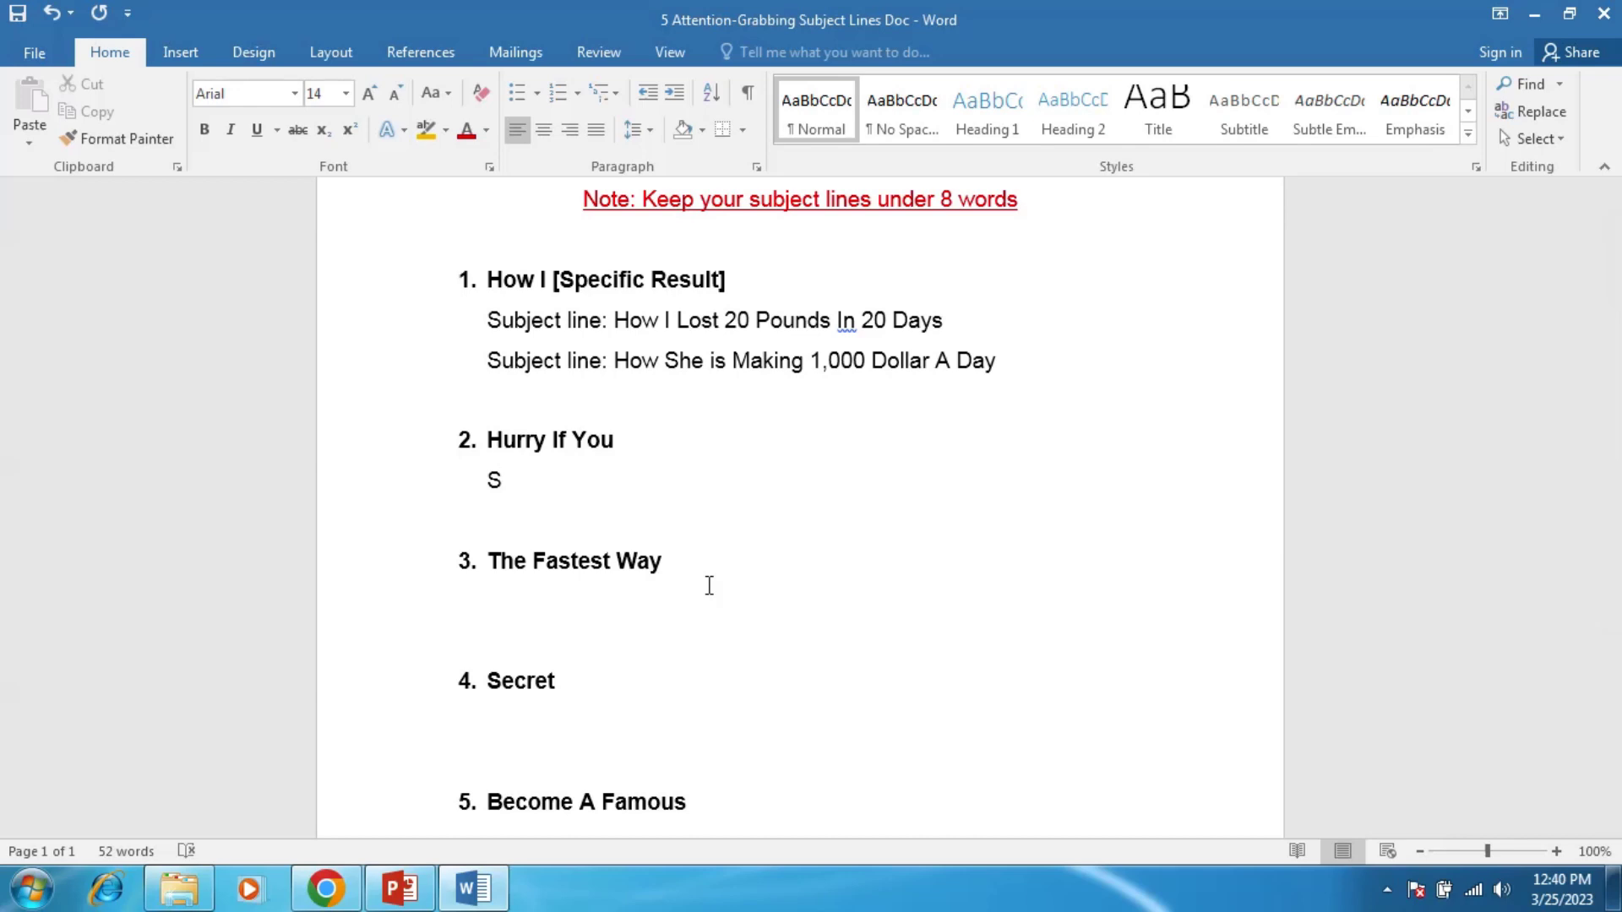
text(ubjecct)
key(BackSpace)
key(BackSpace)
key(BackSpace)
text(e)
key(BackSpace)
key(BackSpace)
key(BackSpace)
text(ct line:)
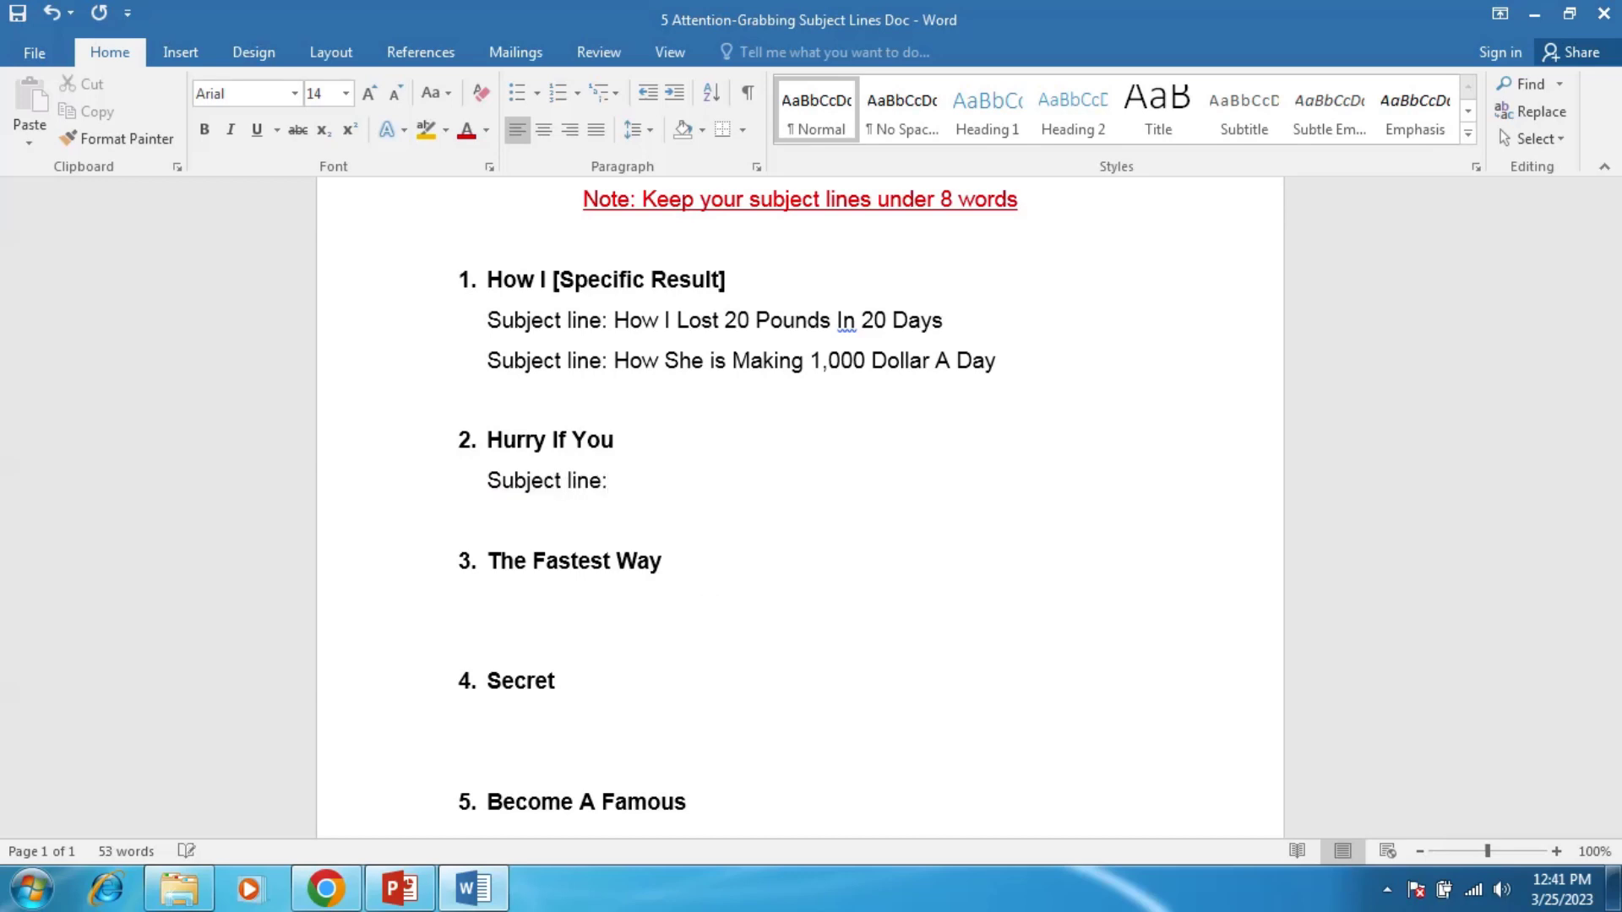
key(Caps_Lock)
text(Hurry )
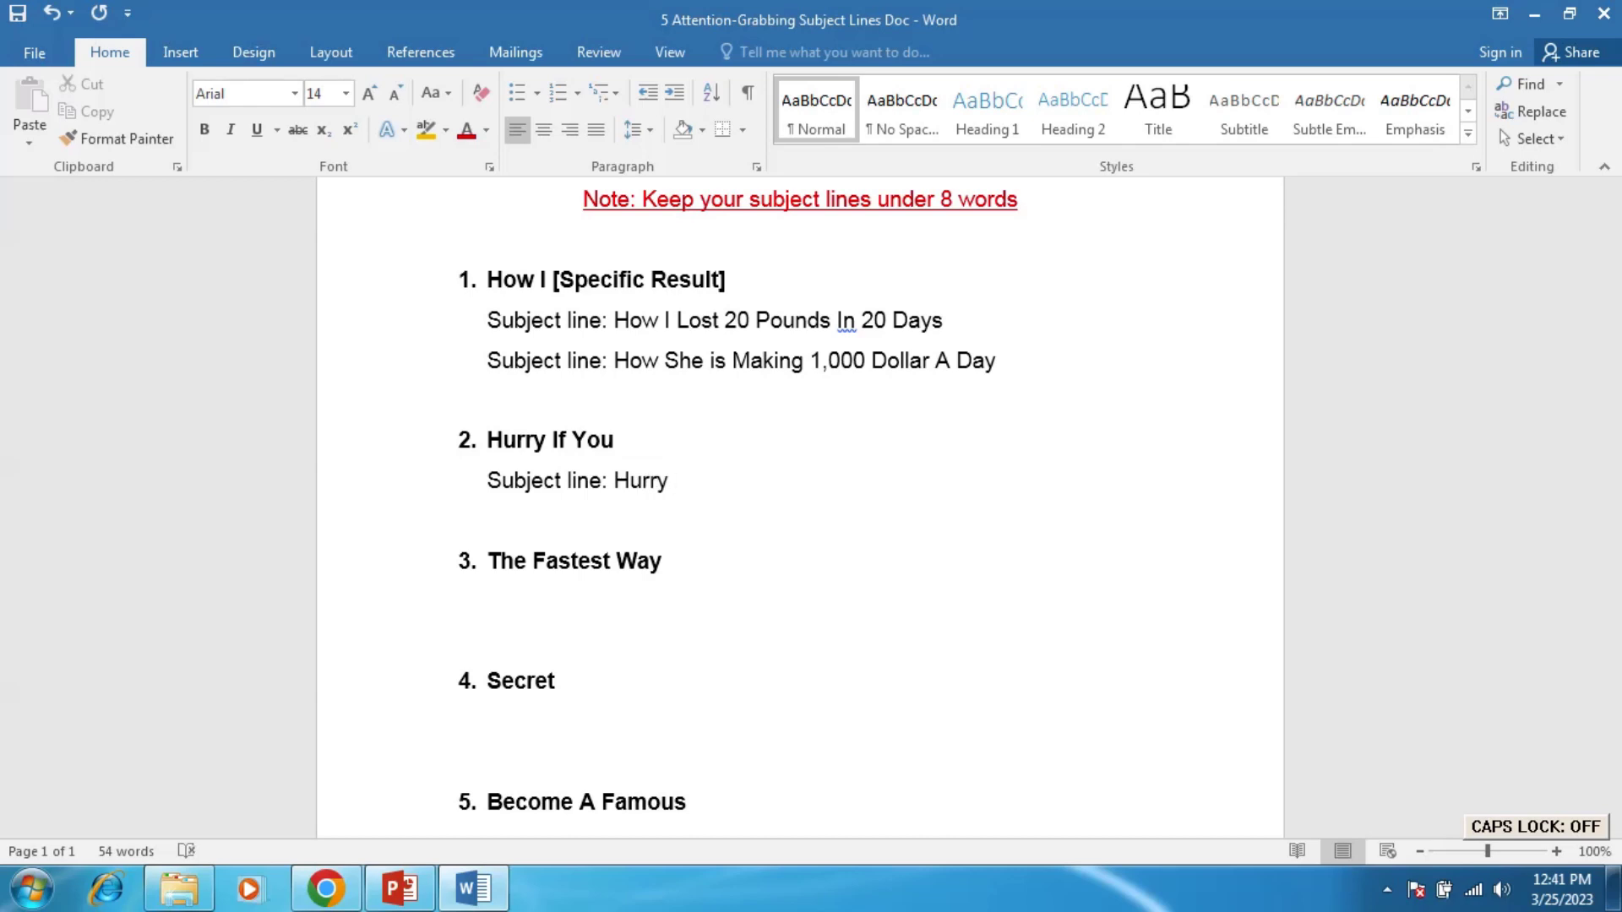
text(If You W)
key(Caps_Lock)
text(an)
text(t)
key(Caps_Lock)
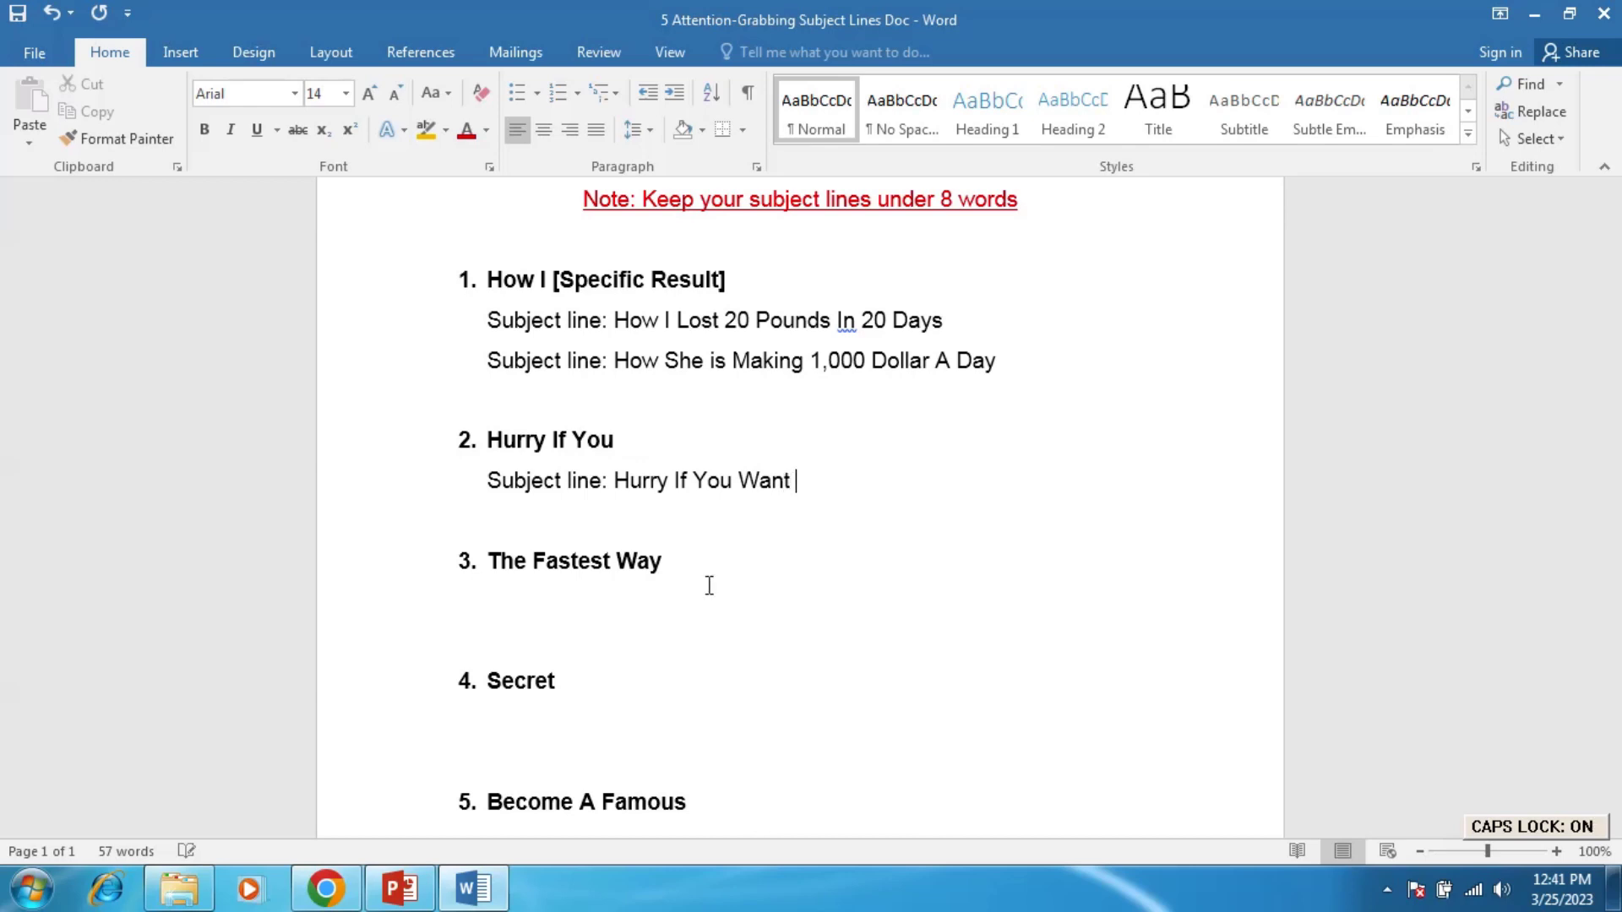
text(F)
key(Caps_Lock)
text(inancial)
key(Caps_Lock)
text(F)
key(Caps_Lock)
text(r)
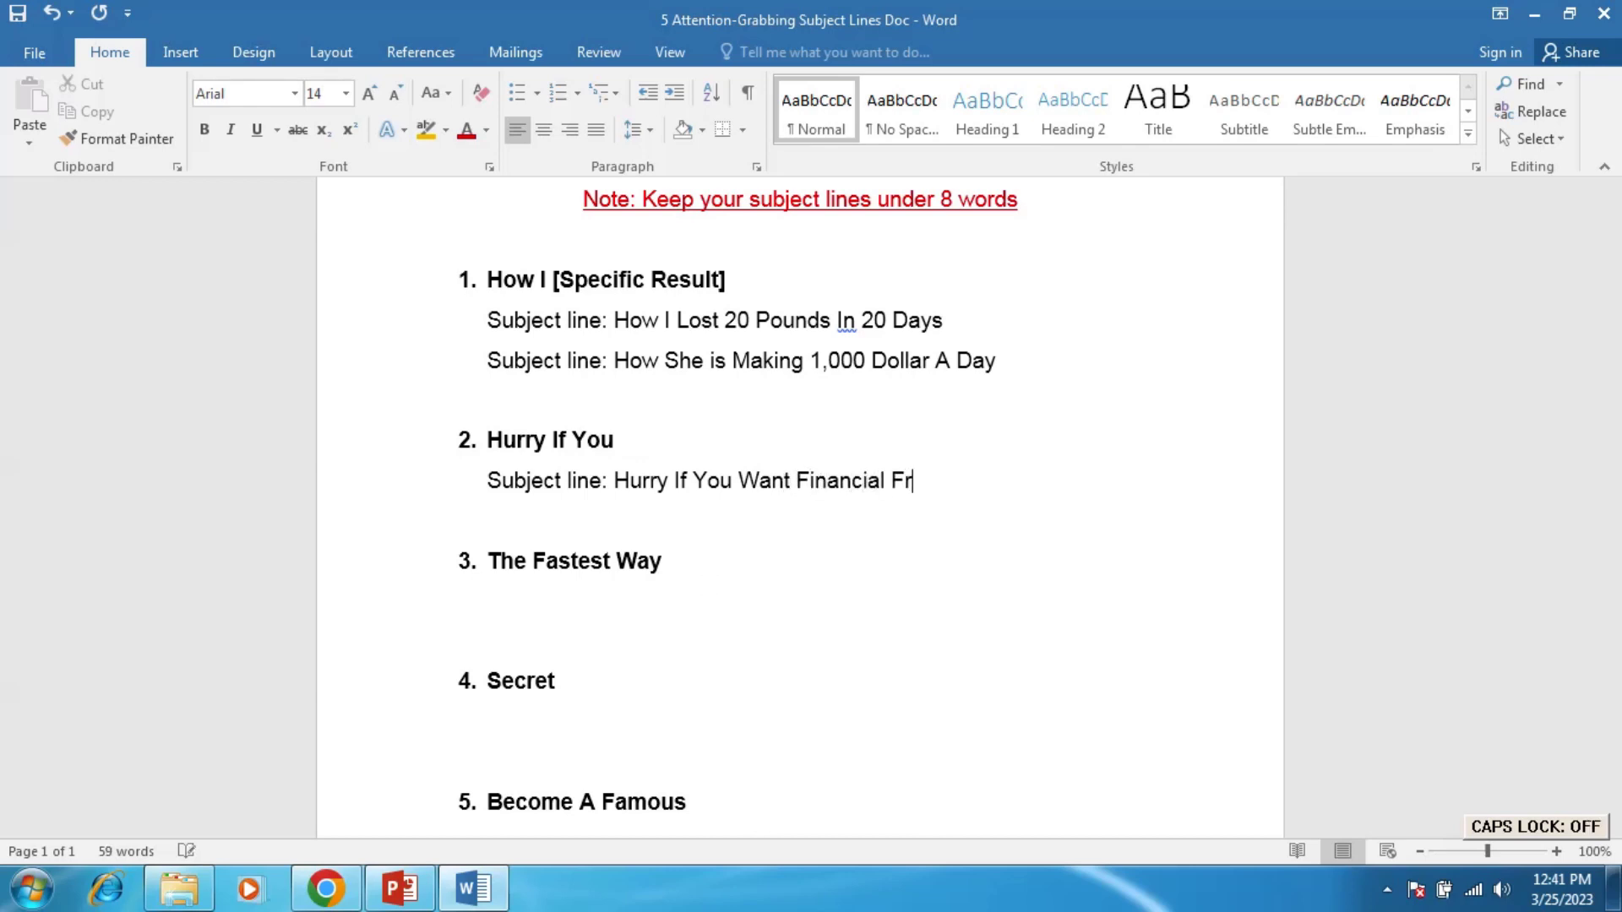
text(eedom)
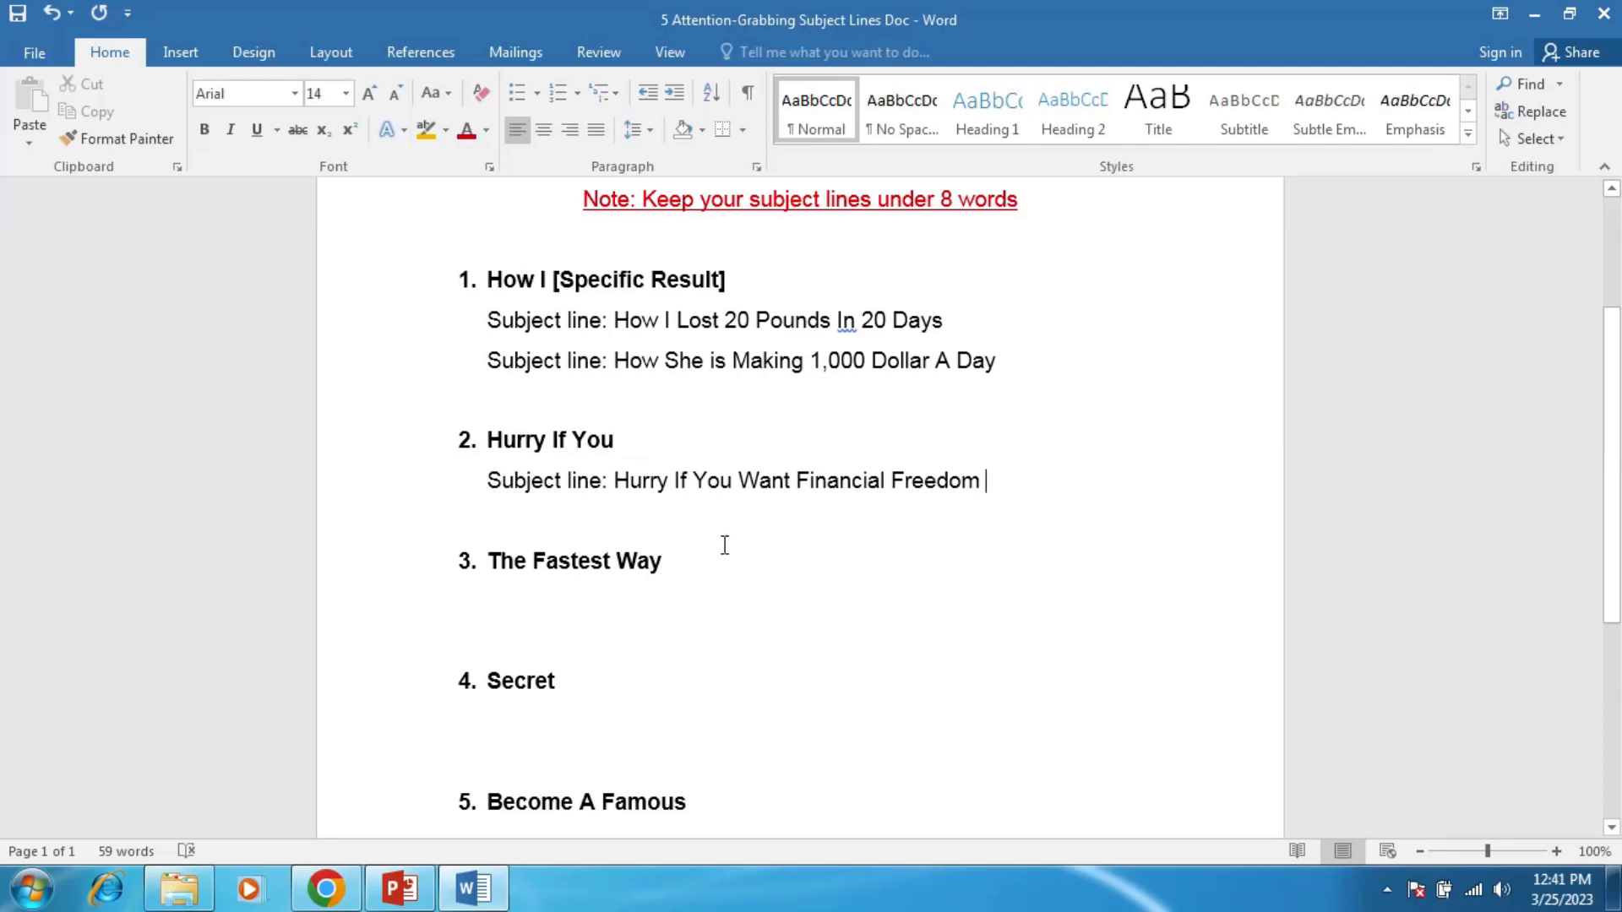
click(500, 512)
Type the indented line 'Subject line: Hurry If You Lose Weight Now' below the first template 2 example.
key(Tab)
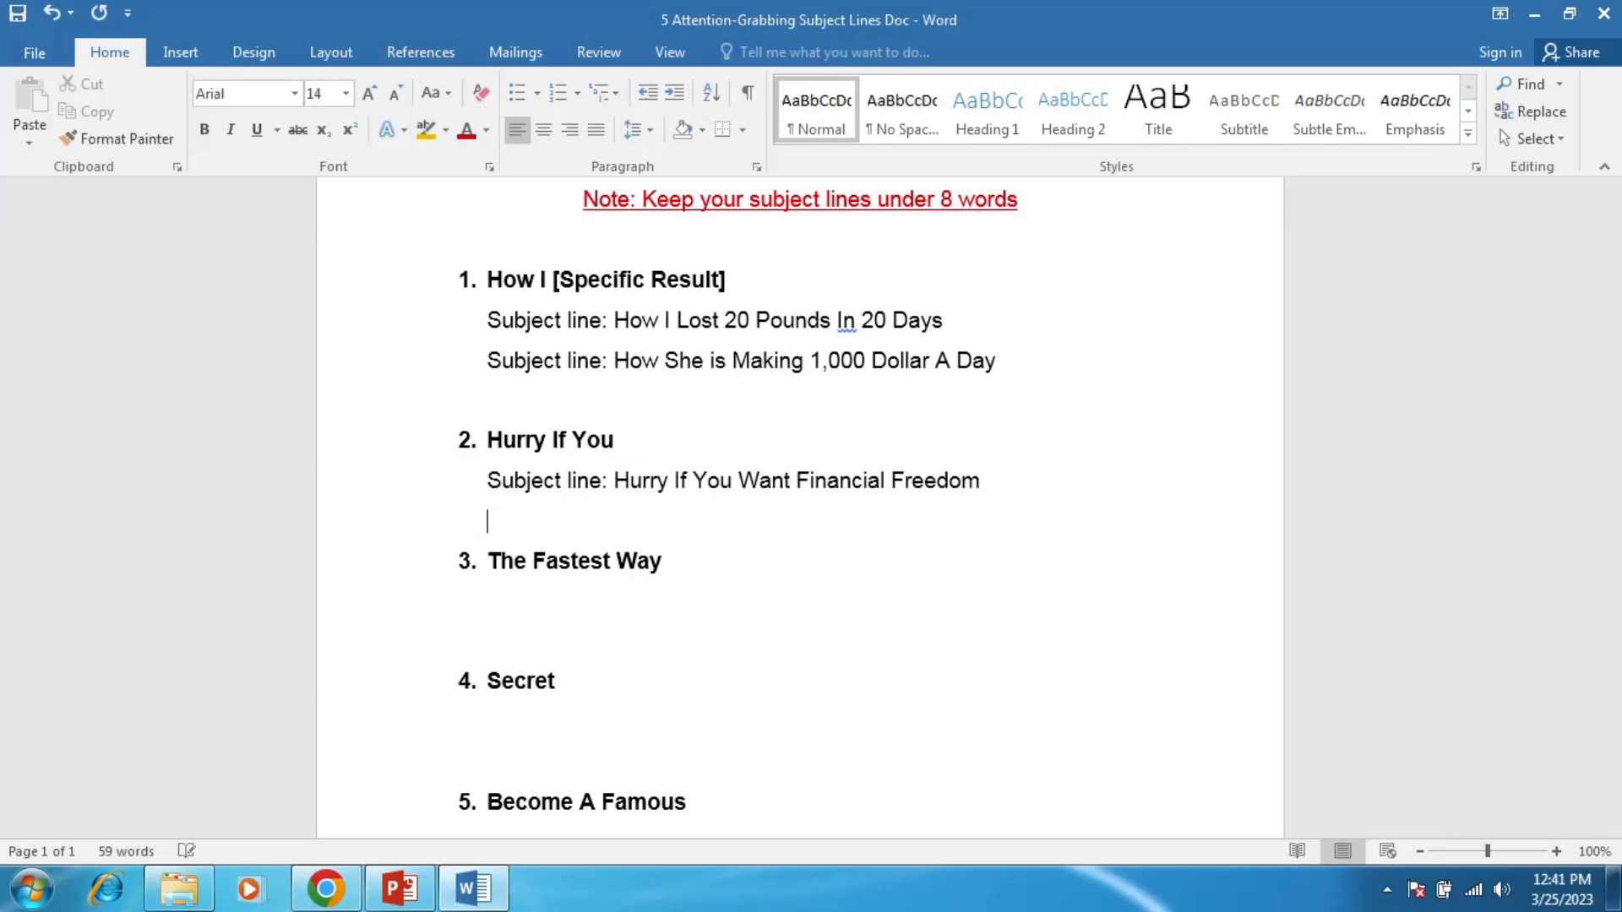
key(Caps_Lock)
text(S)
key(Caps_Lock)
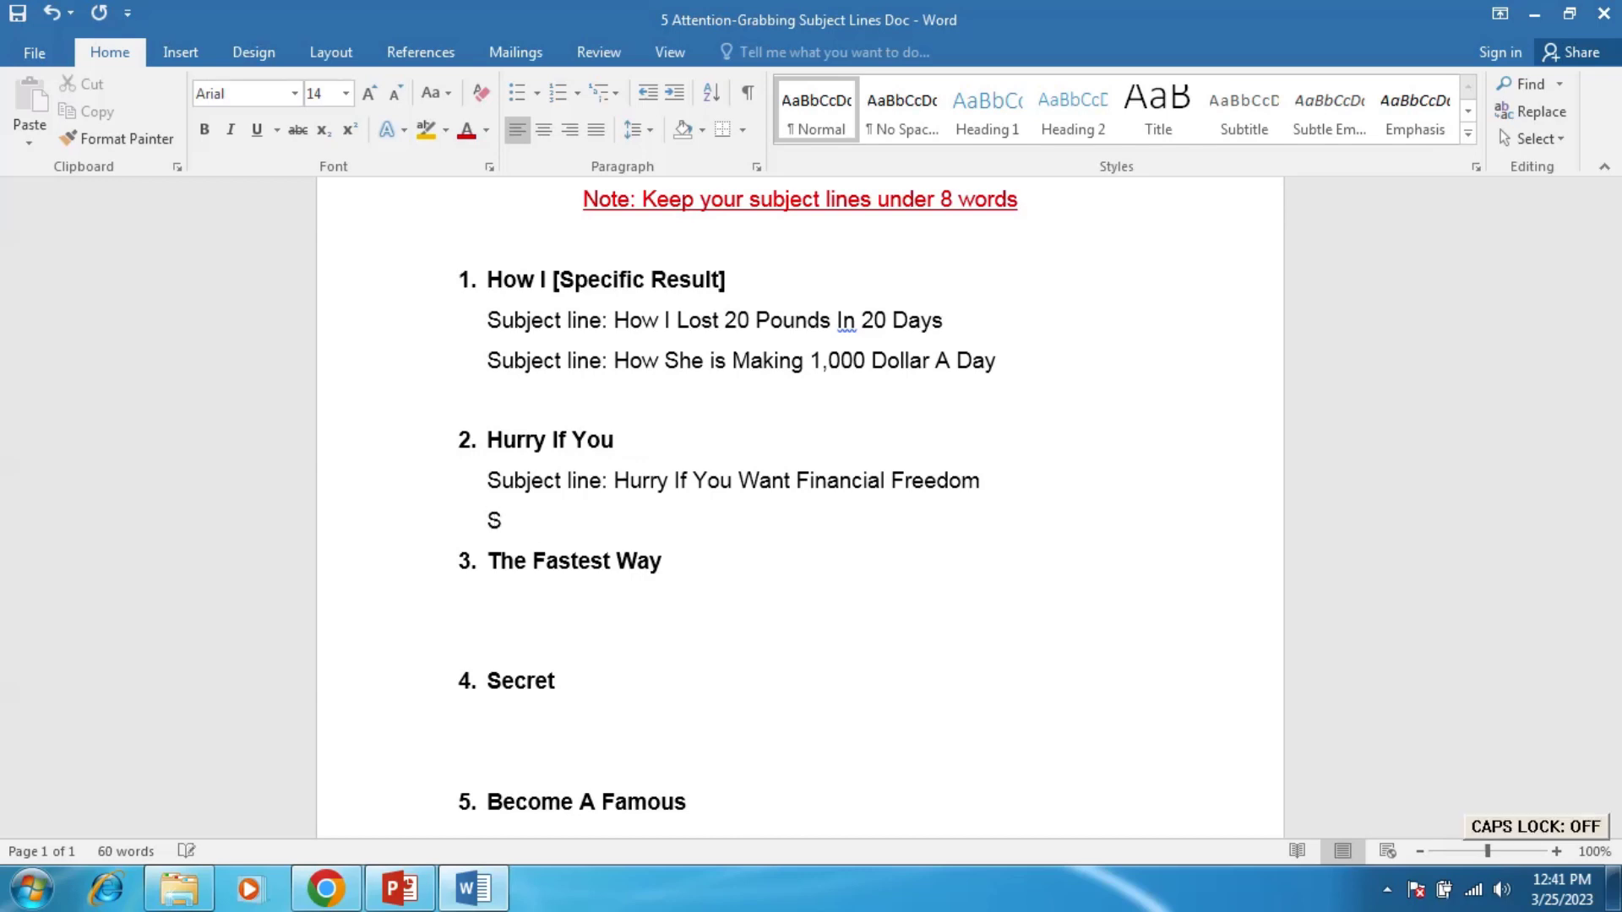
text(ubject line:)
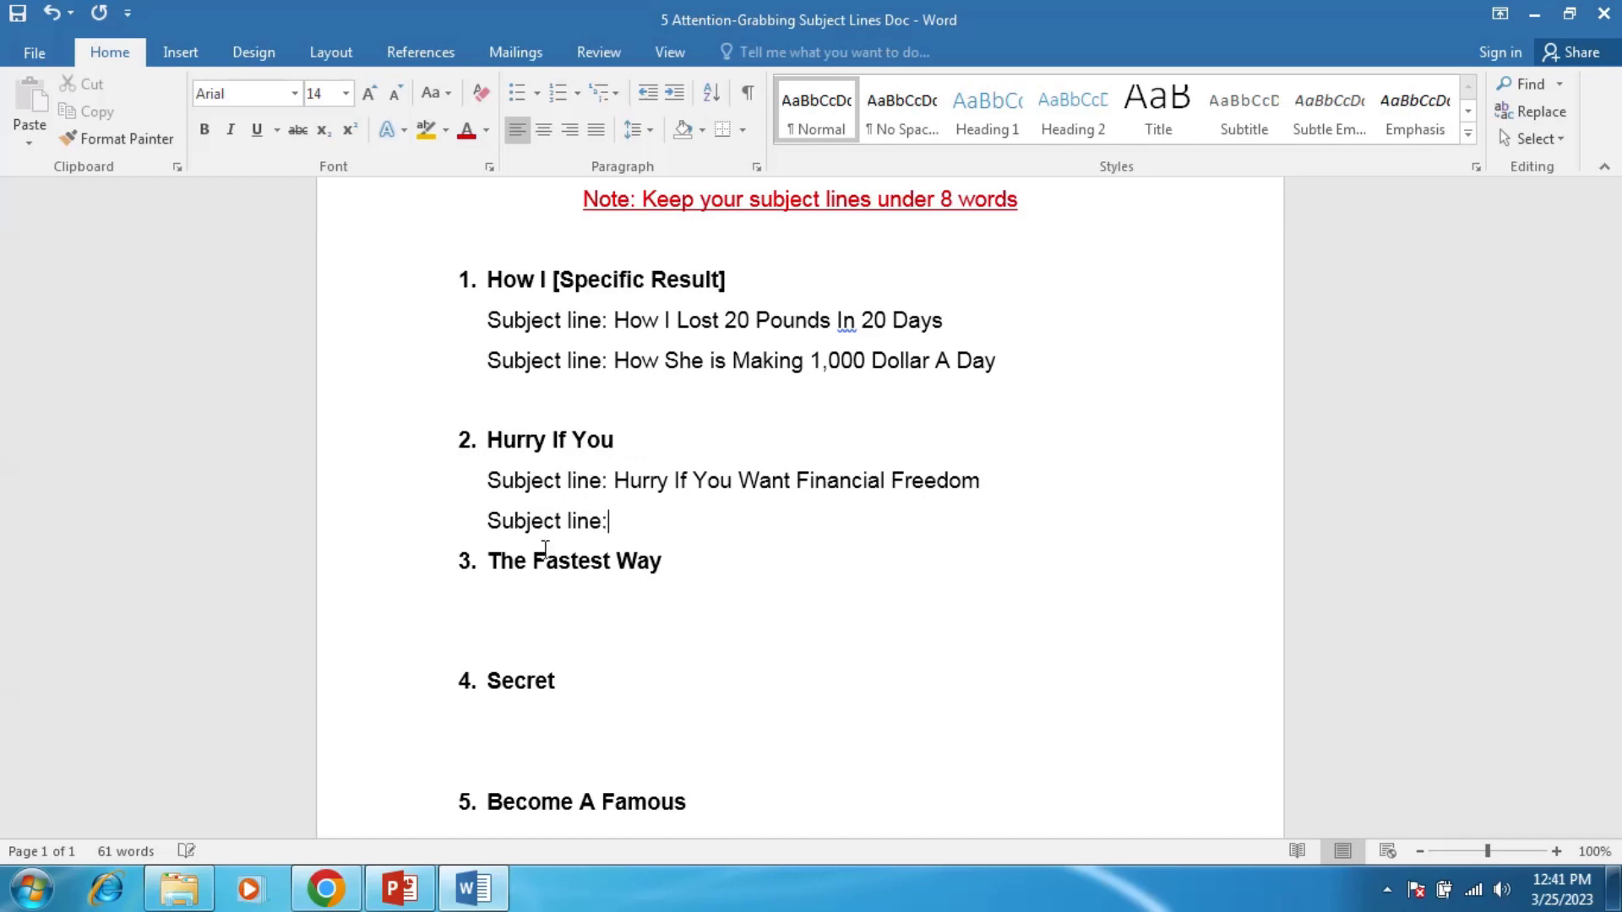
key(Caps_Lock)
text(H)
key(Caps_Lock)
text(urry)
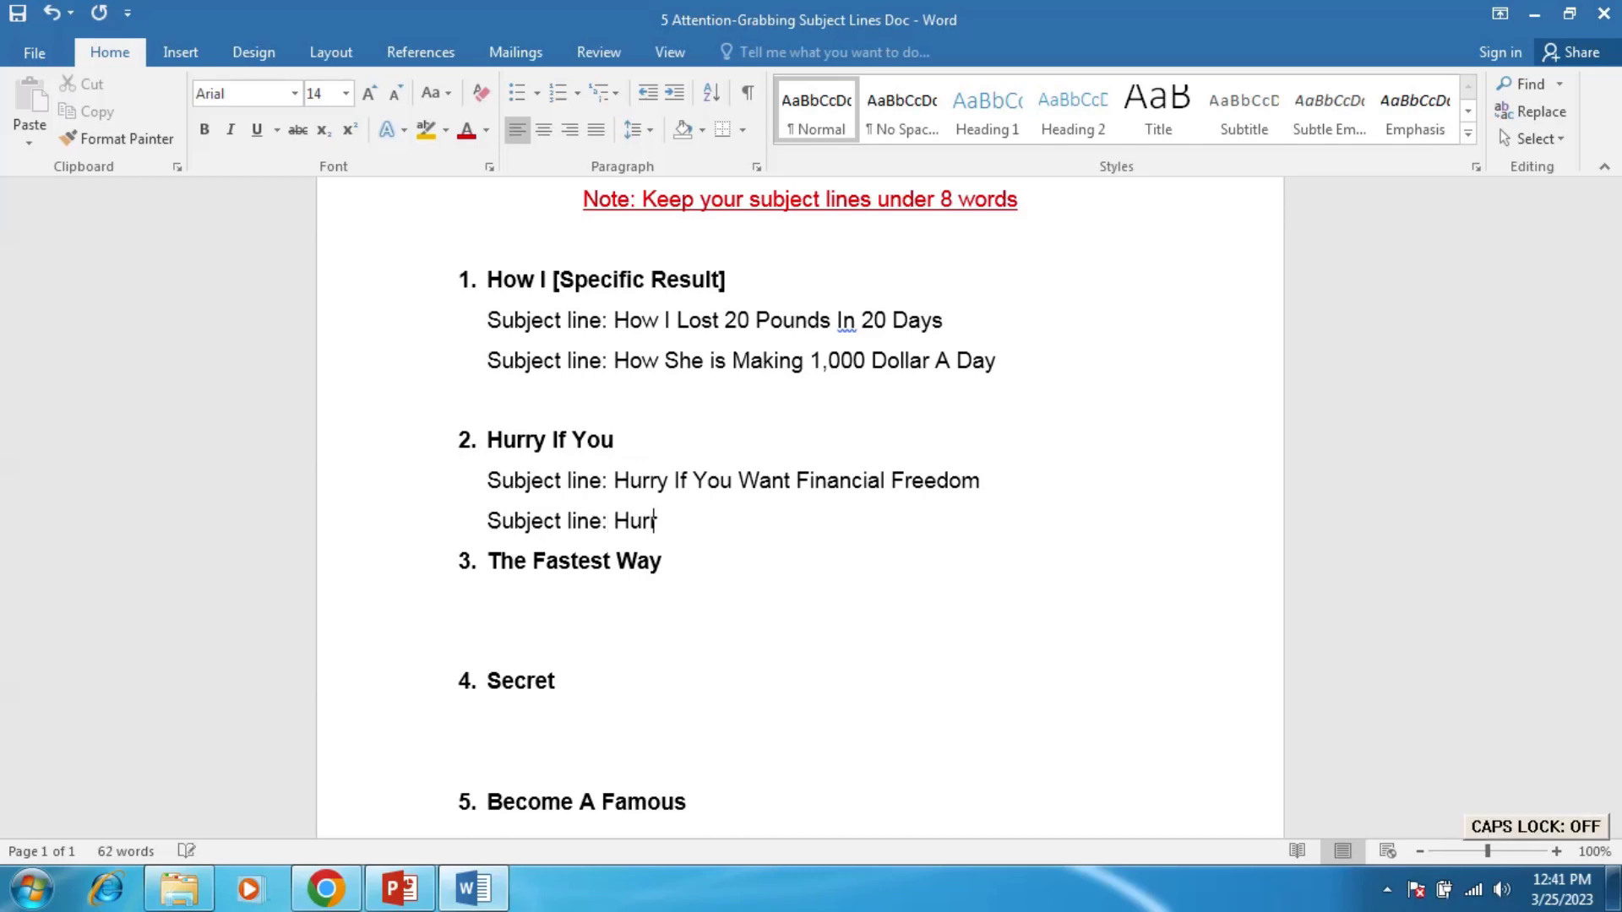
key(Caps_Lock)
text(I)
key(Caps_Lock)
text(f y)
key(Caps_Lock)
text(OU)
key(BackSpace)
key(BackSpace)
key(BackSpace)
text(Y)
key(Caps_Lock)
text(ou)
key(Caps_Lock)
text(L)
key(Caps_Lock)
text(ose)
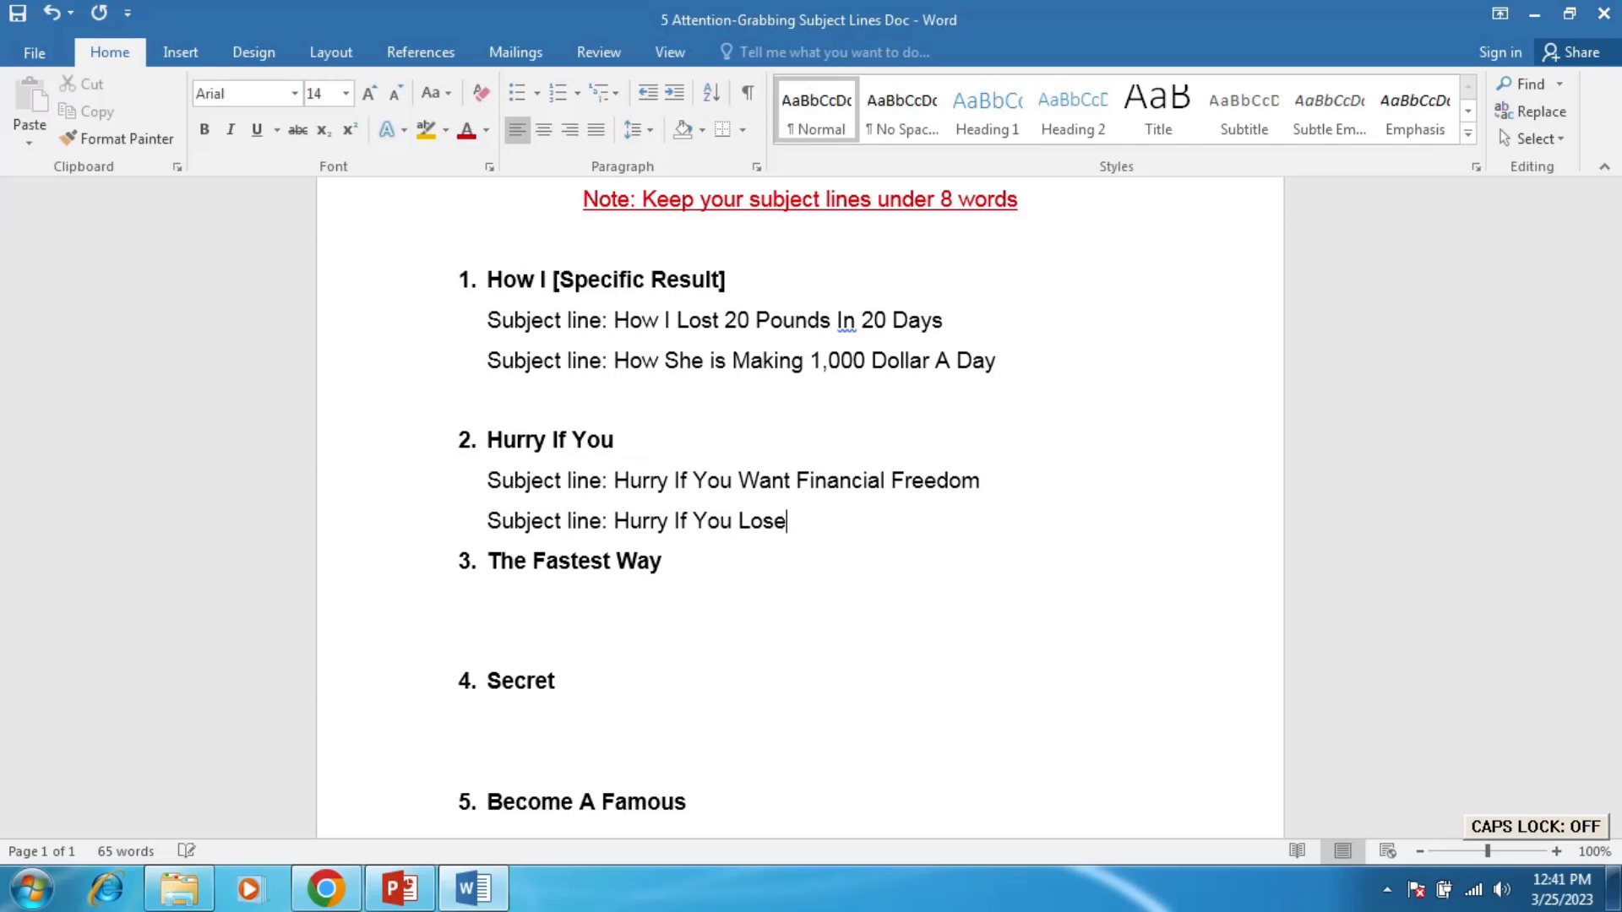
key(Caps_Lock)
text(W)
key(Caps_Lock)
text(eight)
key(Caps_Lock)
text(N)
key(Caps_Lock)
text(ow)
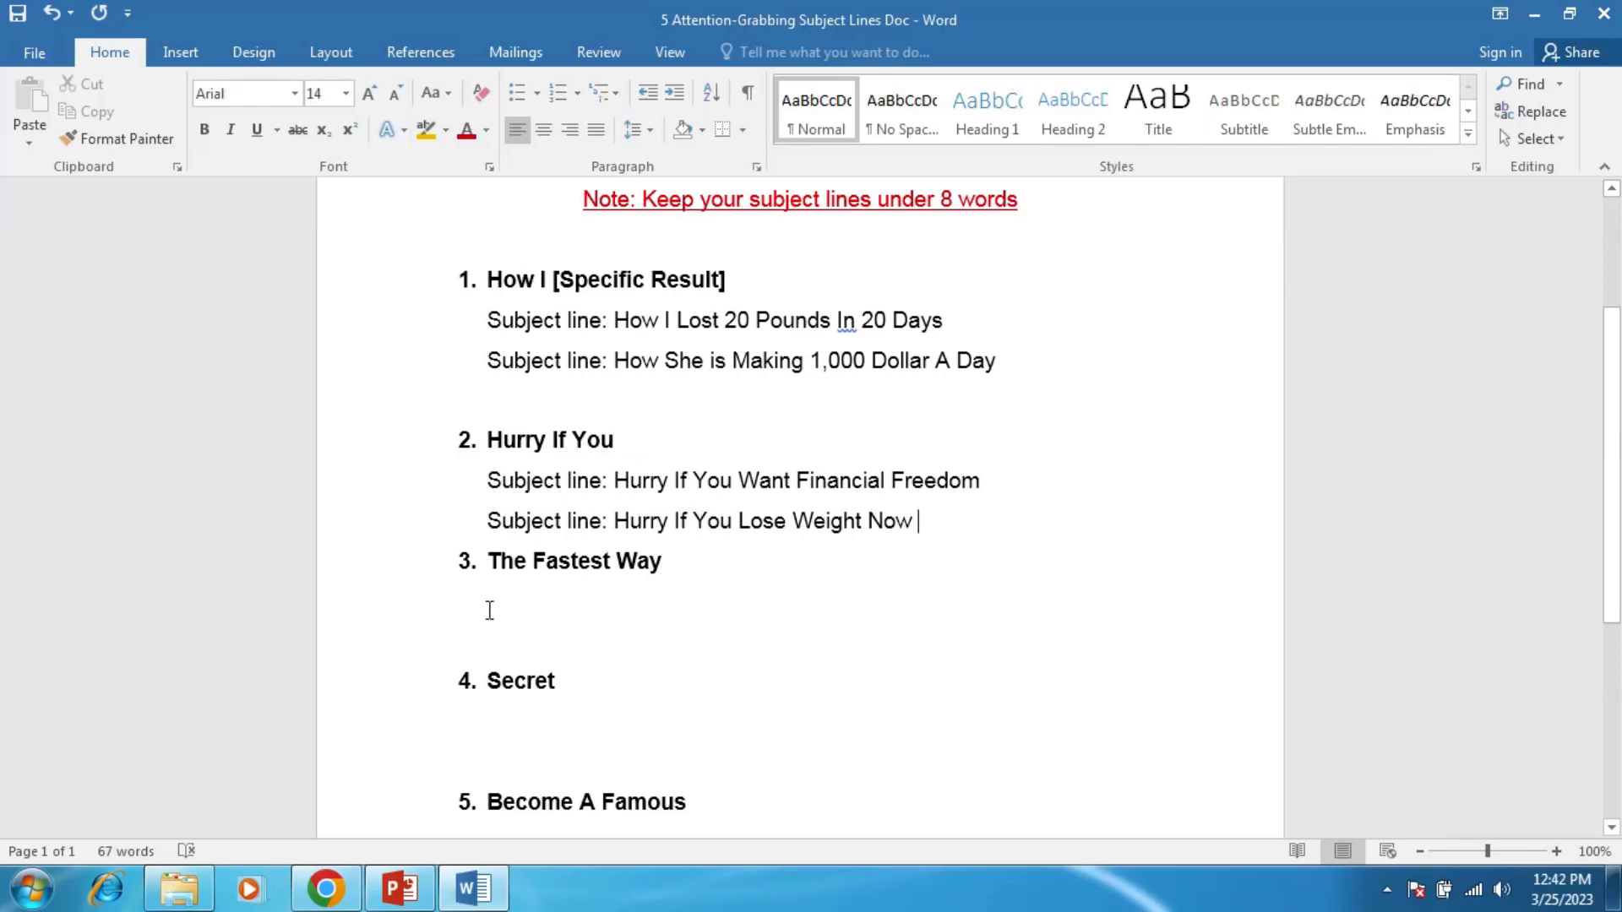
Start an indented line under item 3 reading 'Subject line: The Fastest Way'.
key(Return)
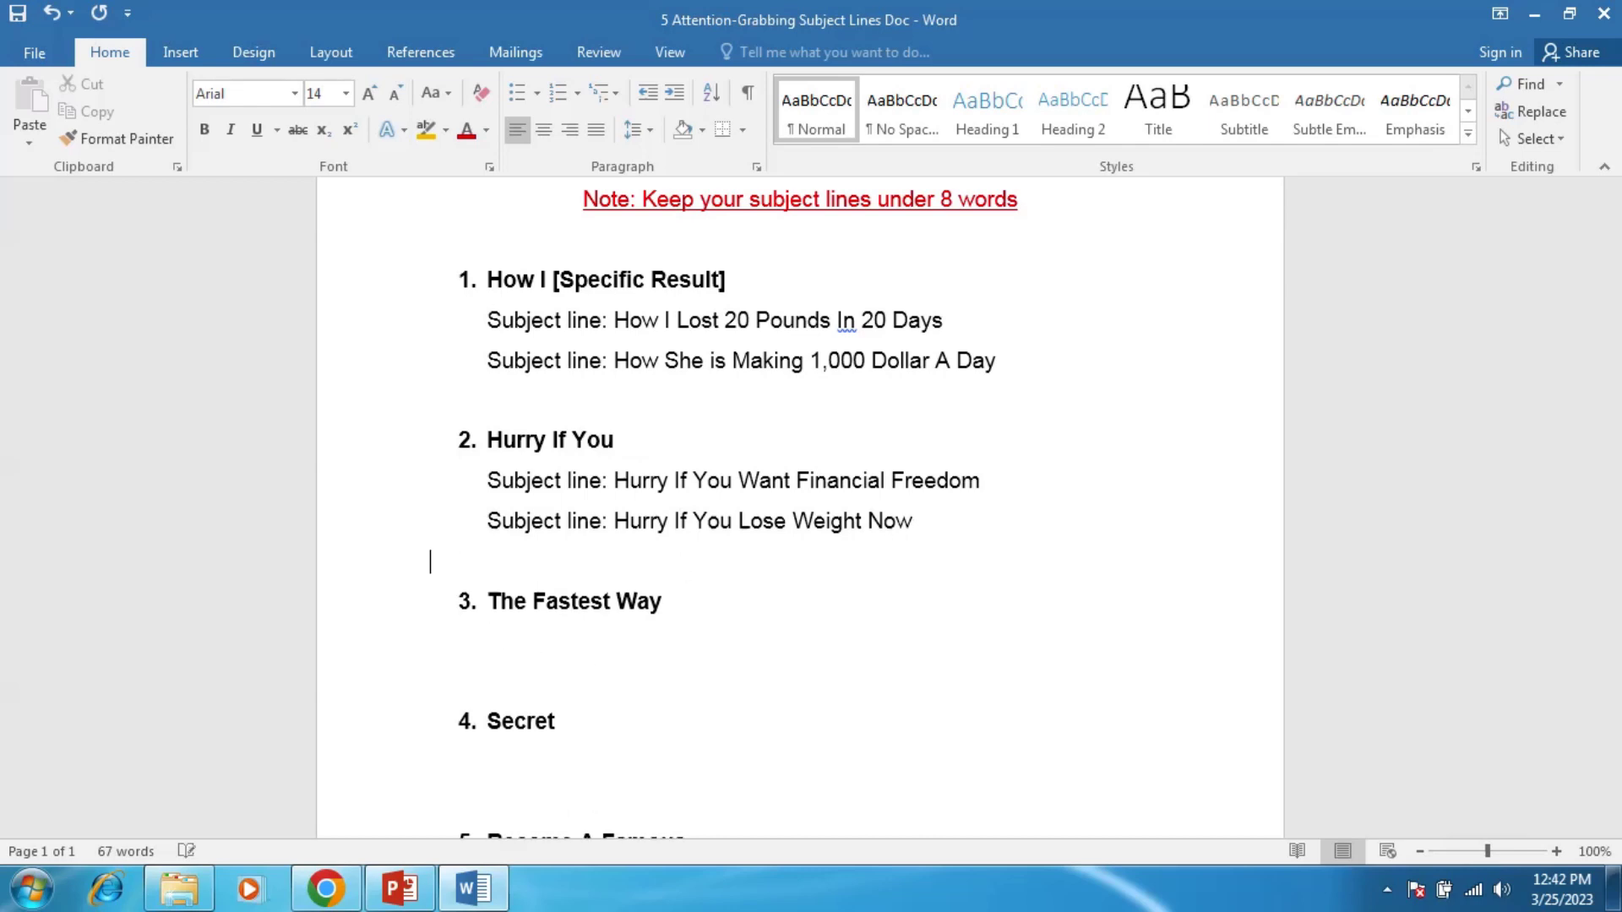
click(509, 654)
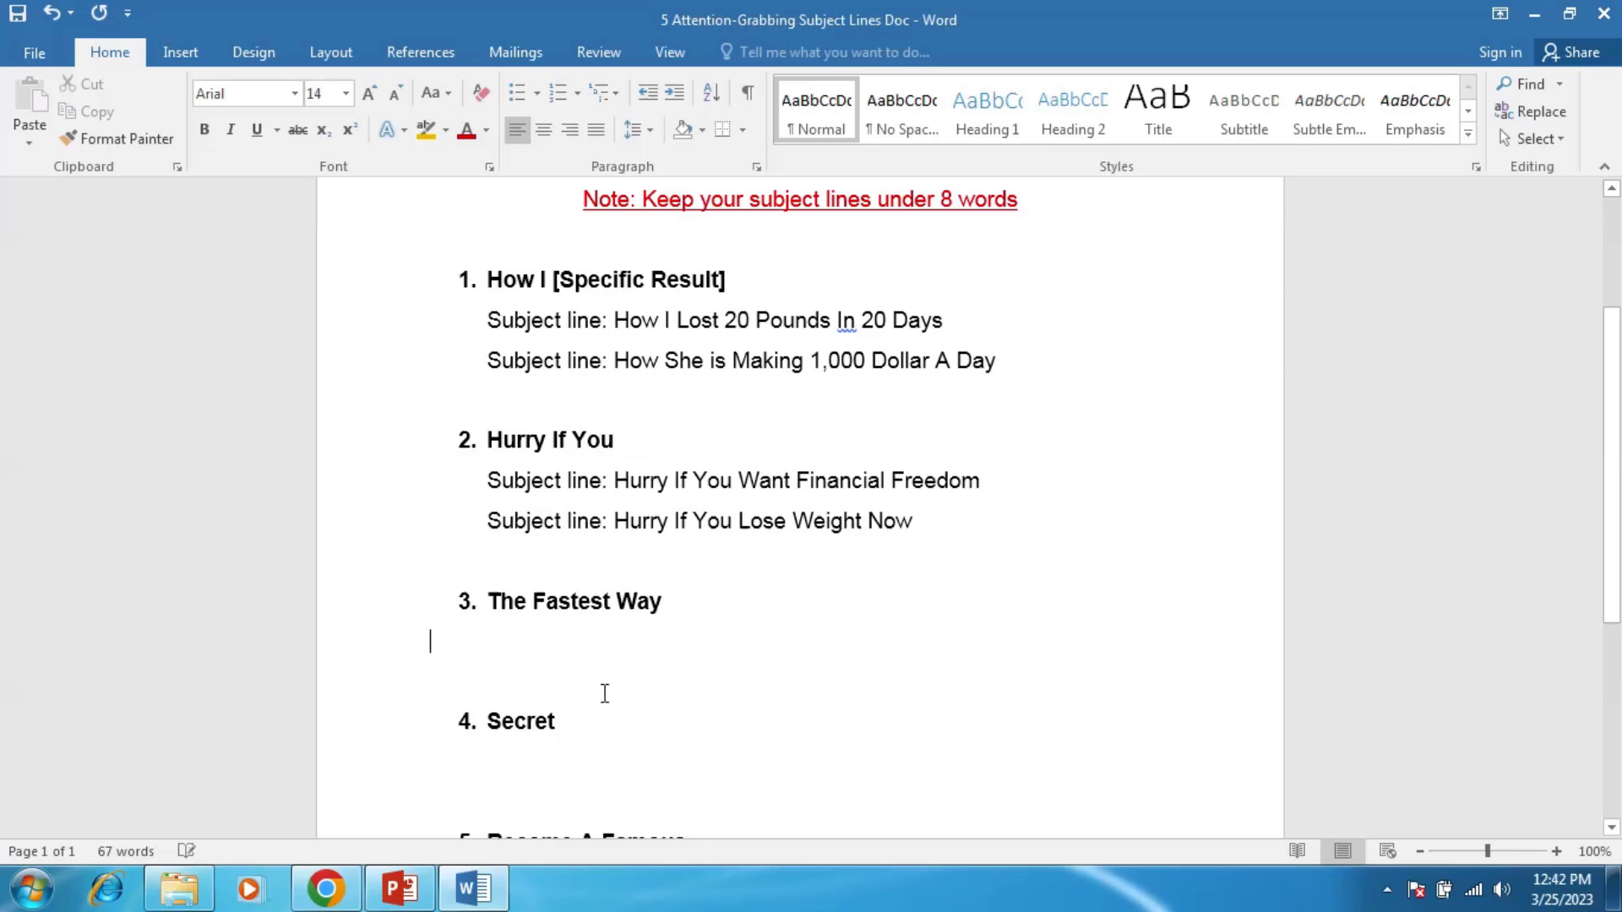
key(Tab)
key(Tab)
key(Caps_Lock)
key(Caps_Lock)
text(Subject)
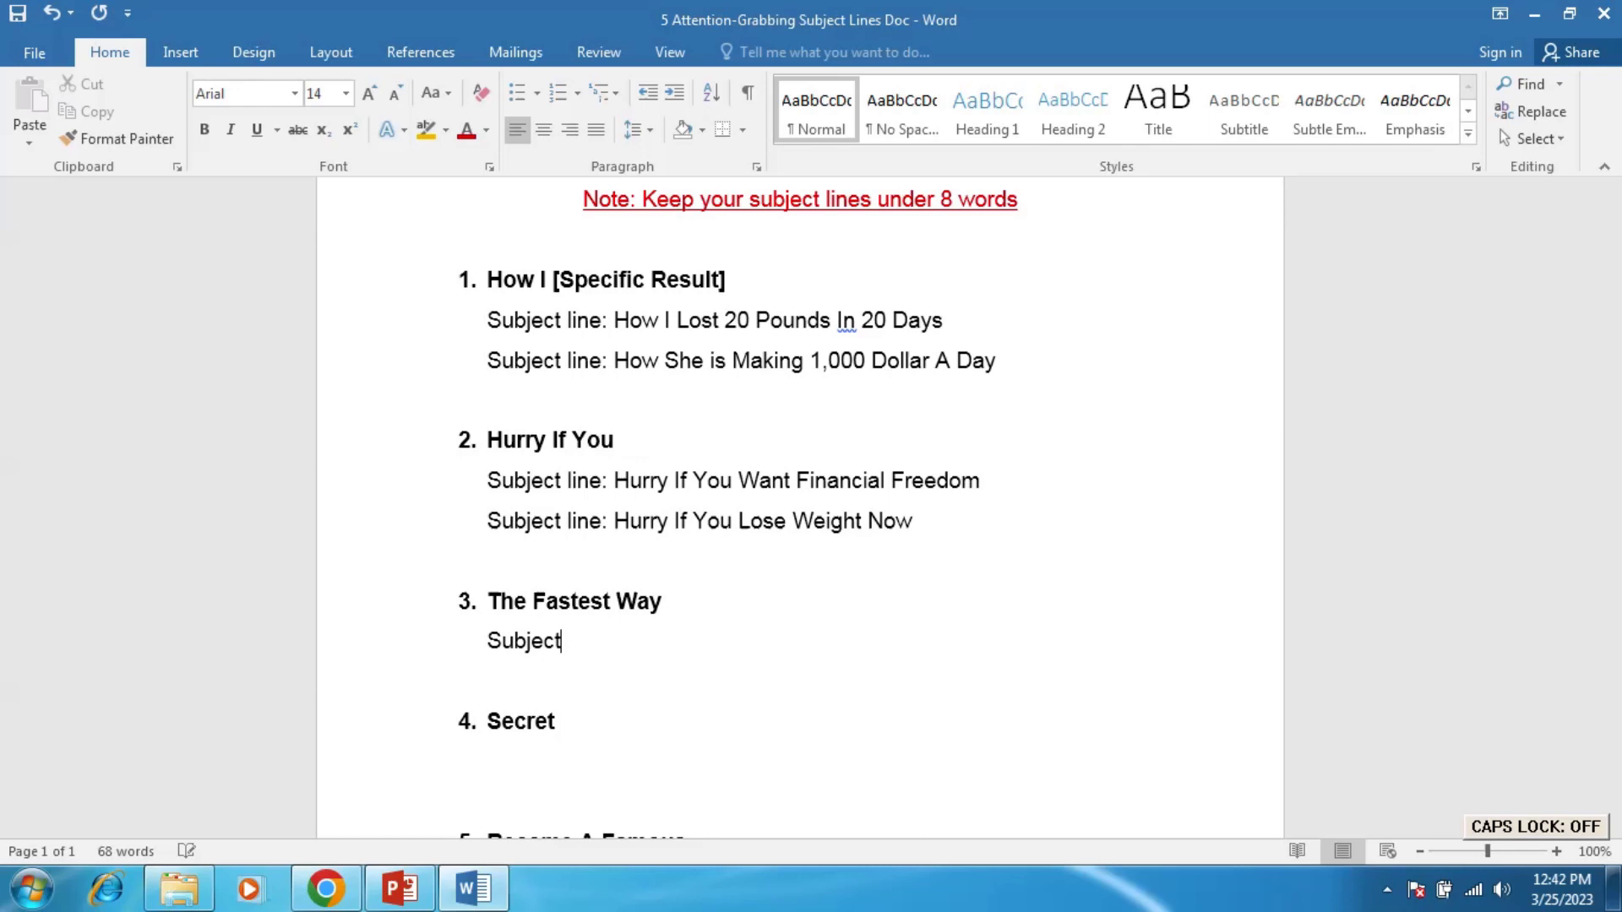
text( line)
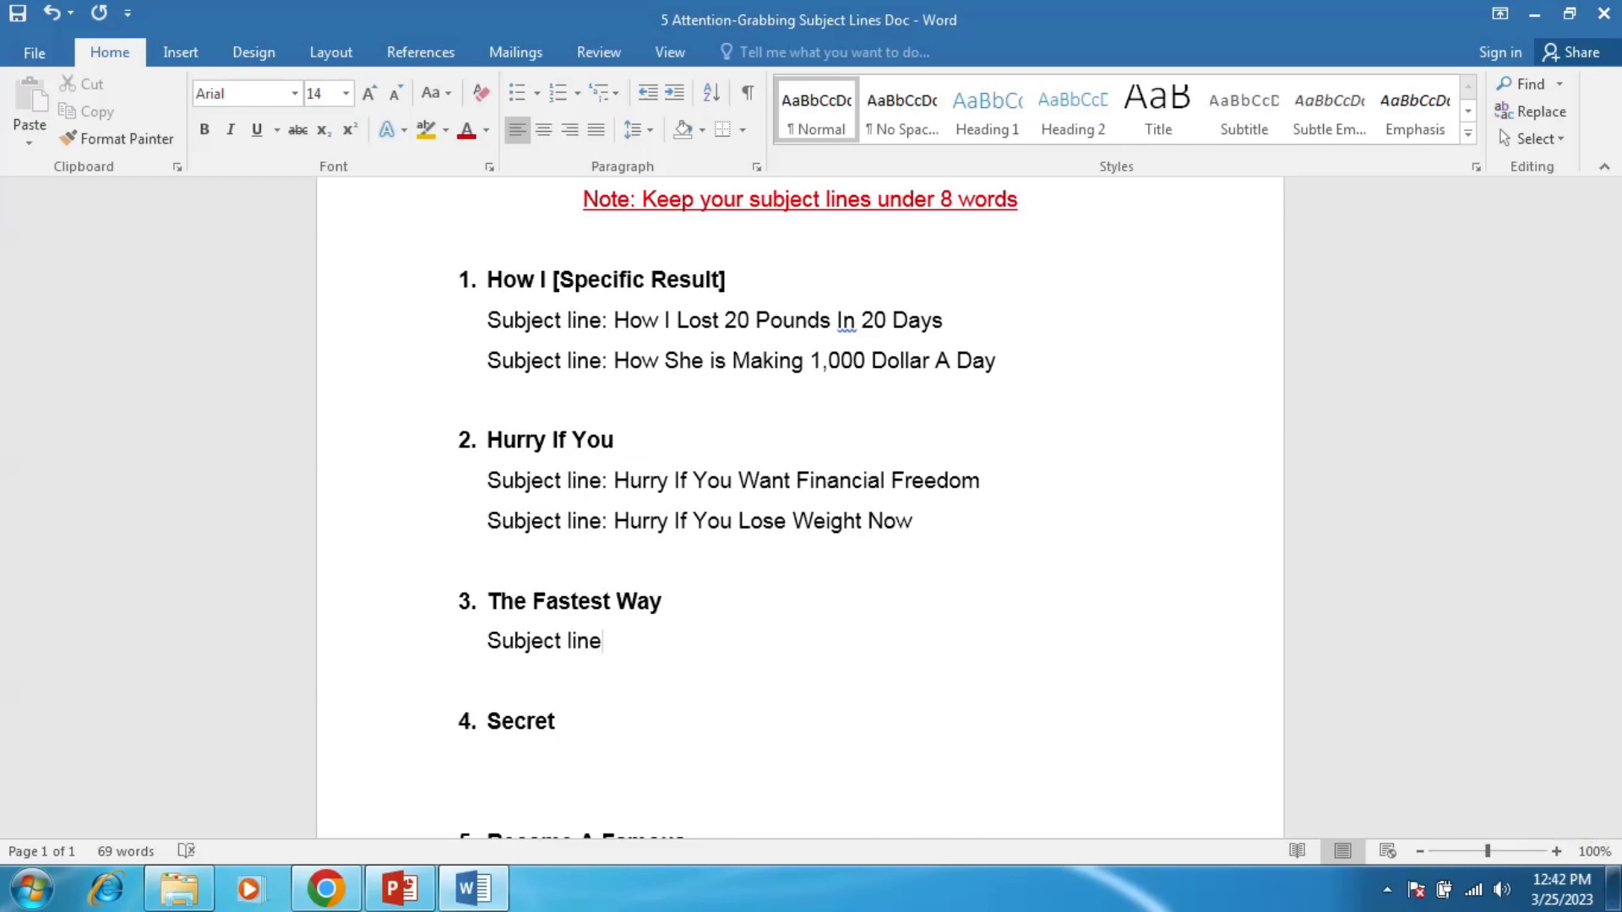
text(:)
key(Caps_Lock)
text(T)
key(Caps_Lock)
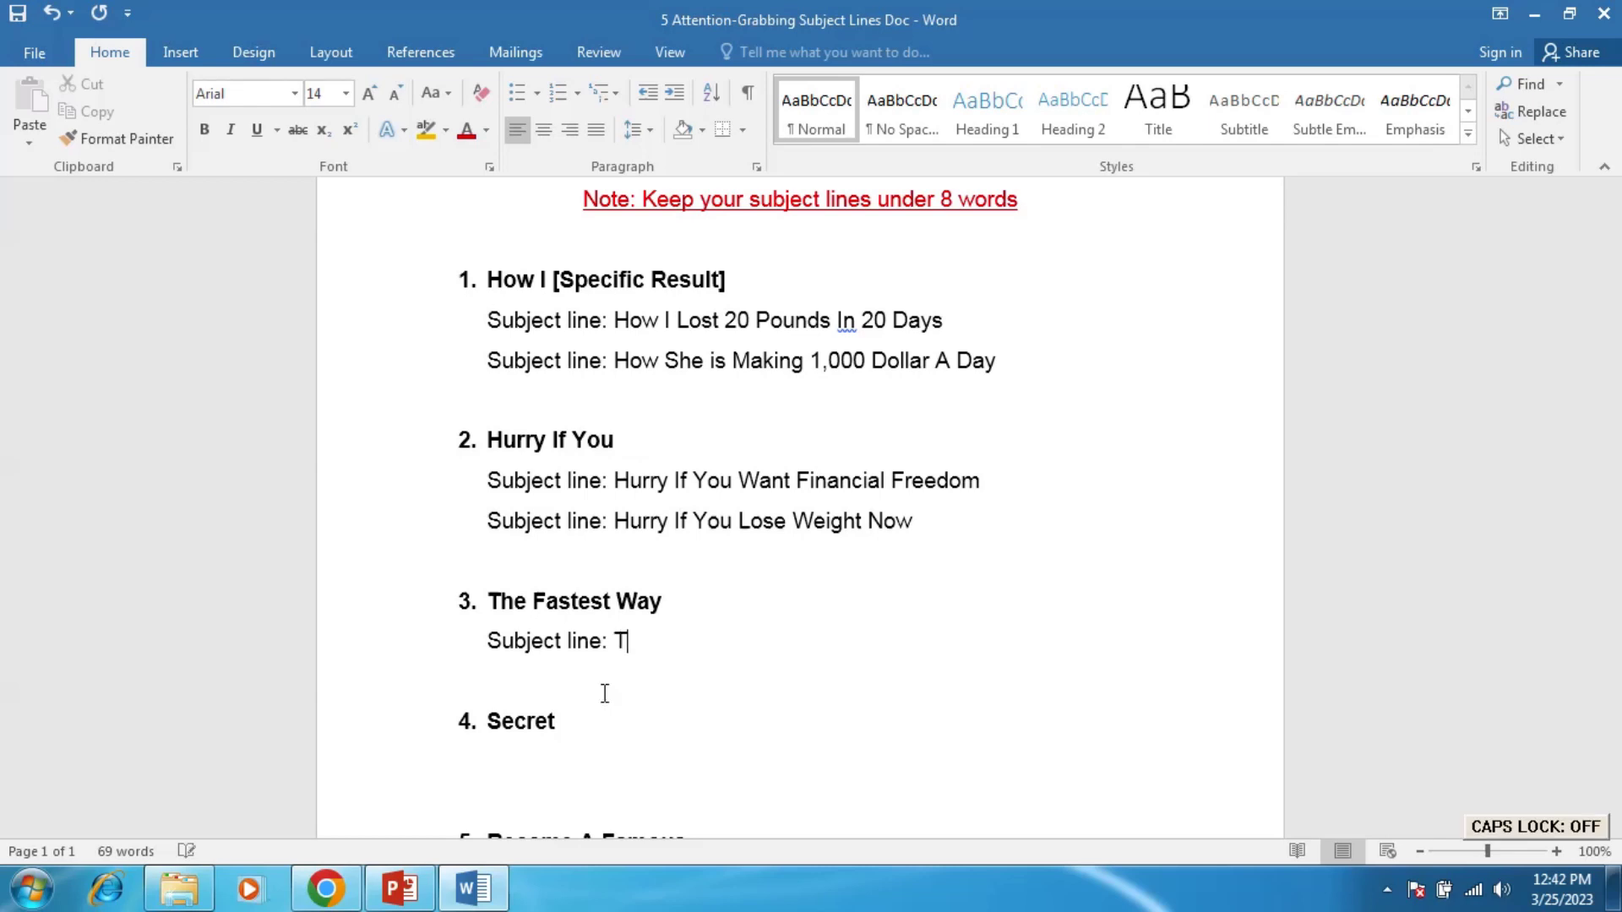
text(he)
key(Caps_Lock)
text(F)
key(Caps_Lock)
text(astest)
key(Caps_Lock)
text(W)
key(Caps_Lock)
text(ay)
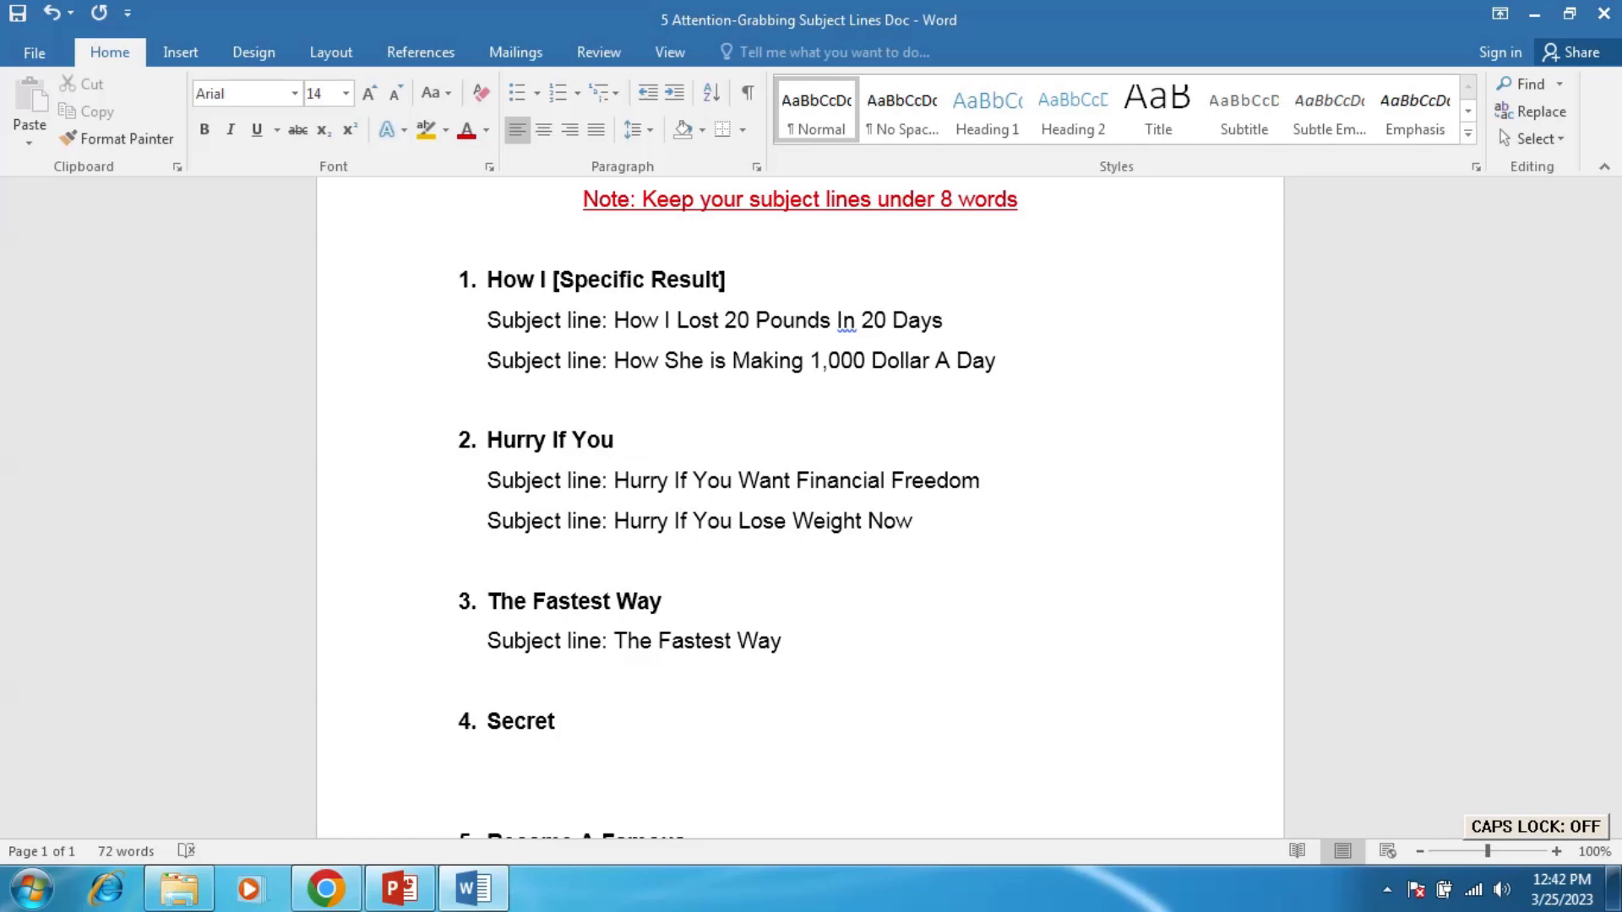
Finish the line with 'To Make 1,000 Dollar A Day', correcting the typos.
key(Caps_Lock)
text(T)
key(Caps_Lock)
text(o)
key(Caps_Lock)
text(MAKE)
key(BackSpace)
key(BackSpace)
key(BackSpace)
key(BackSpace)
key(Caps_Lock)
text(amke)
key(BackSpace)
key(BackSpace)
key(BackSpace)
text(ke)
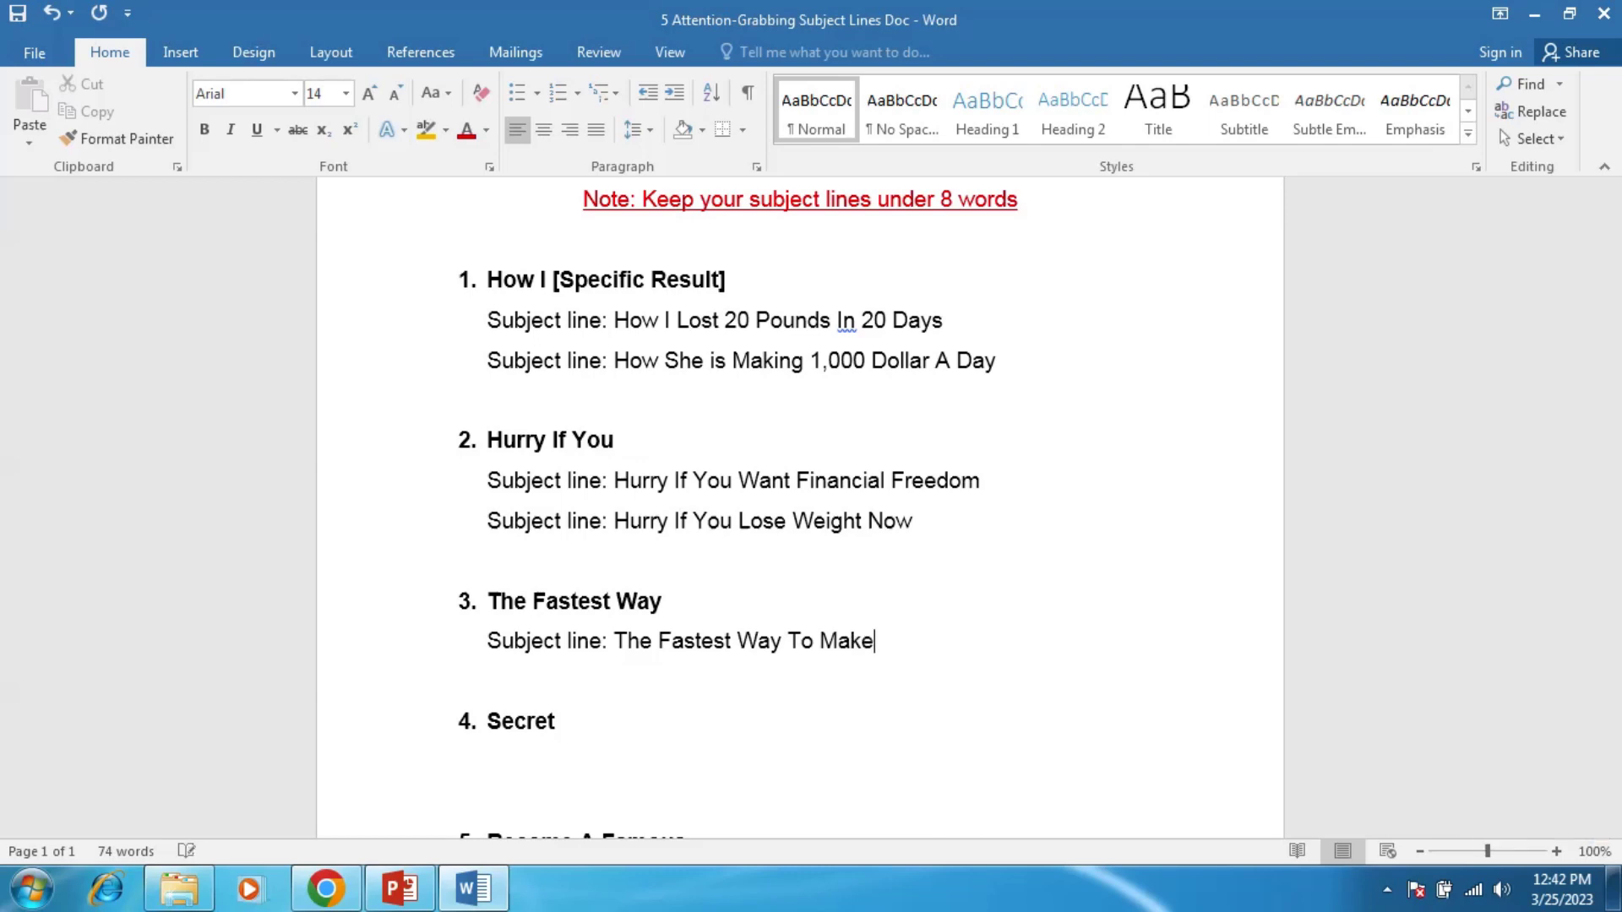
text( 1,000)
key(Caps_Lock)
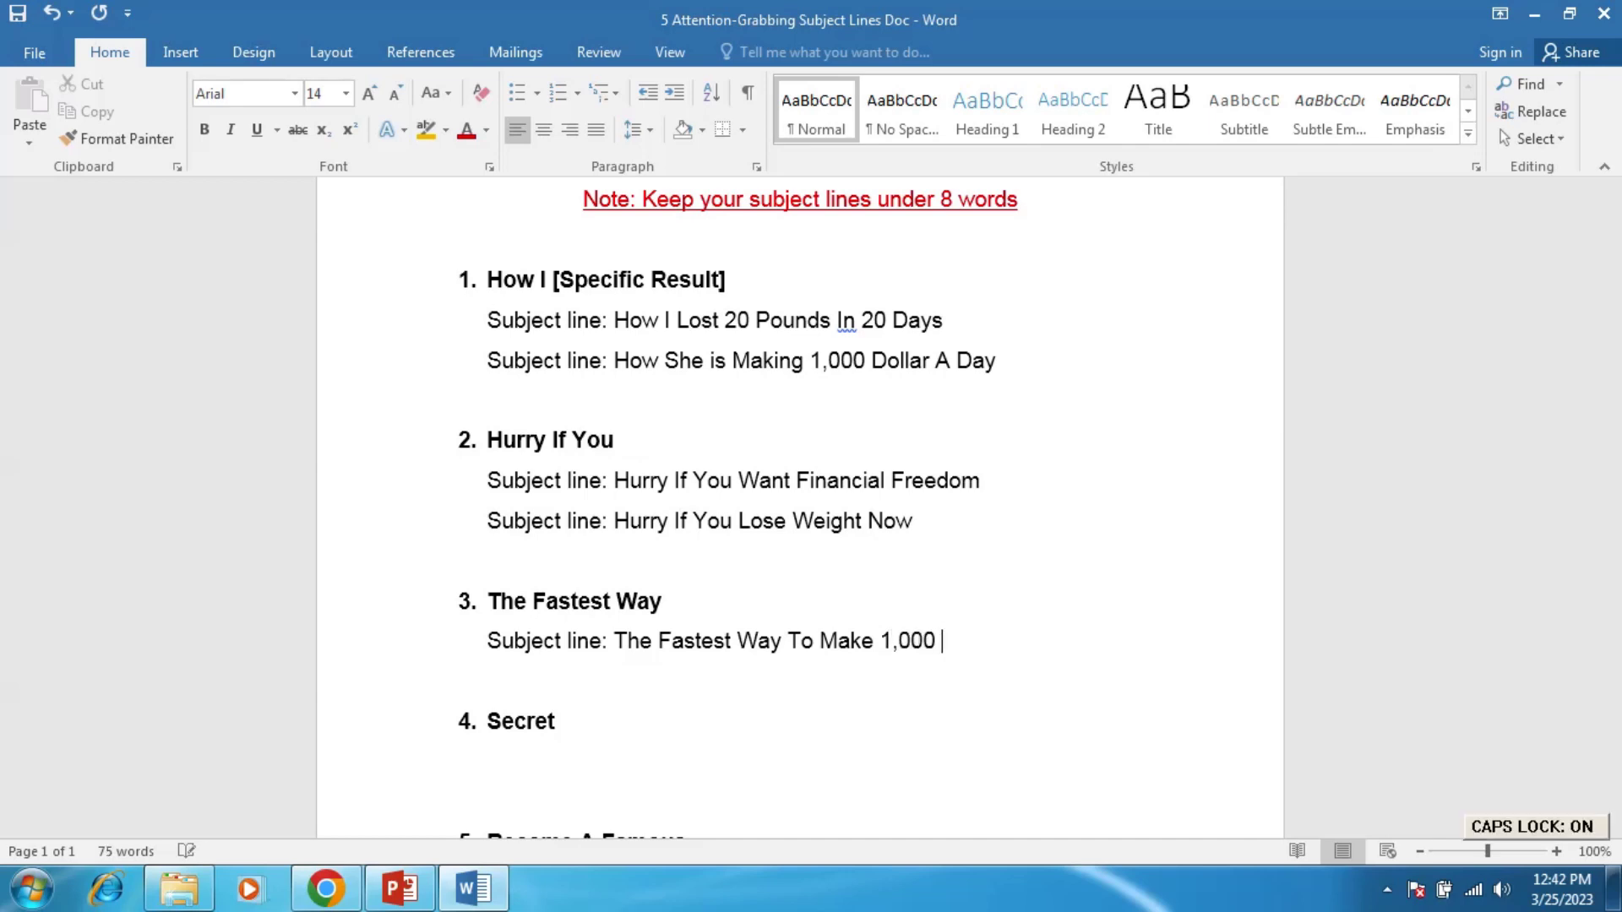
text(D)
key(Caps_Lock)
text(ollar)
key(Caps_Lock)
text(A)
key(Caps_Lock)
key(Caps_Lock)
text(D)
key(Caps_Lock)
text(ay)
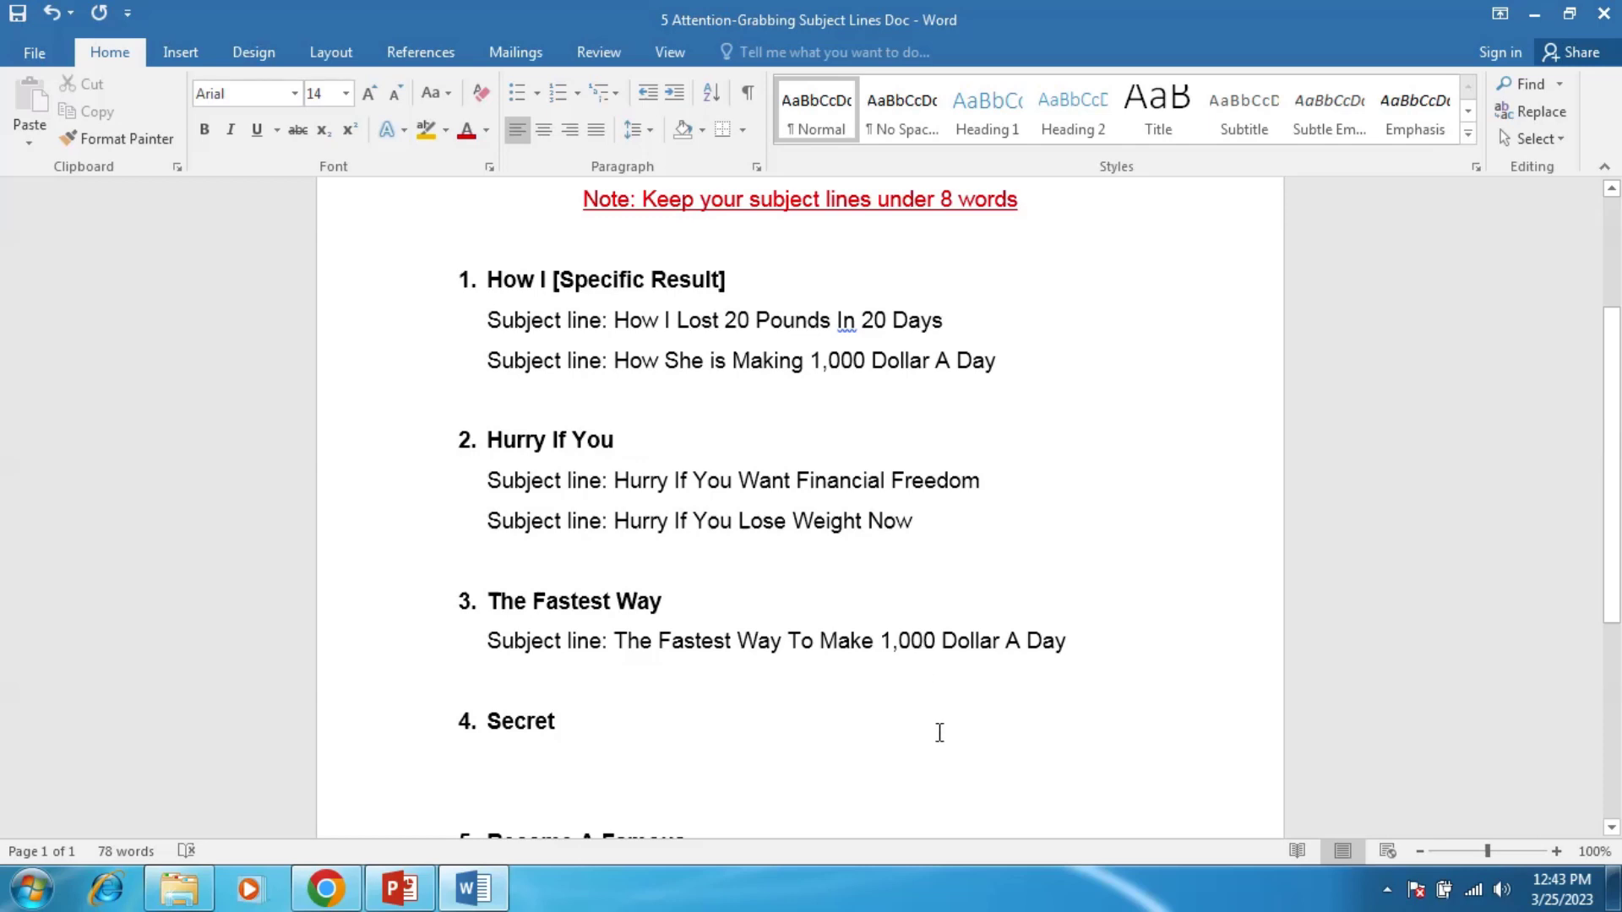
Add a new line below the first example reading 'Subject line: The Fastest Way To'.
key(Return)
key(Caps_Lock)
text(Sub)
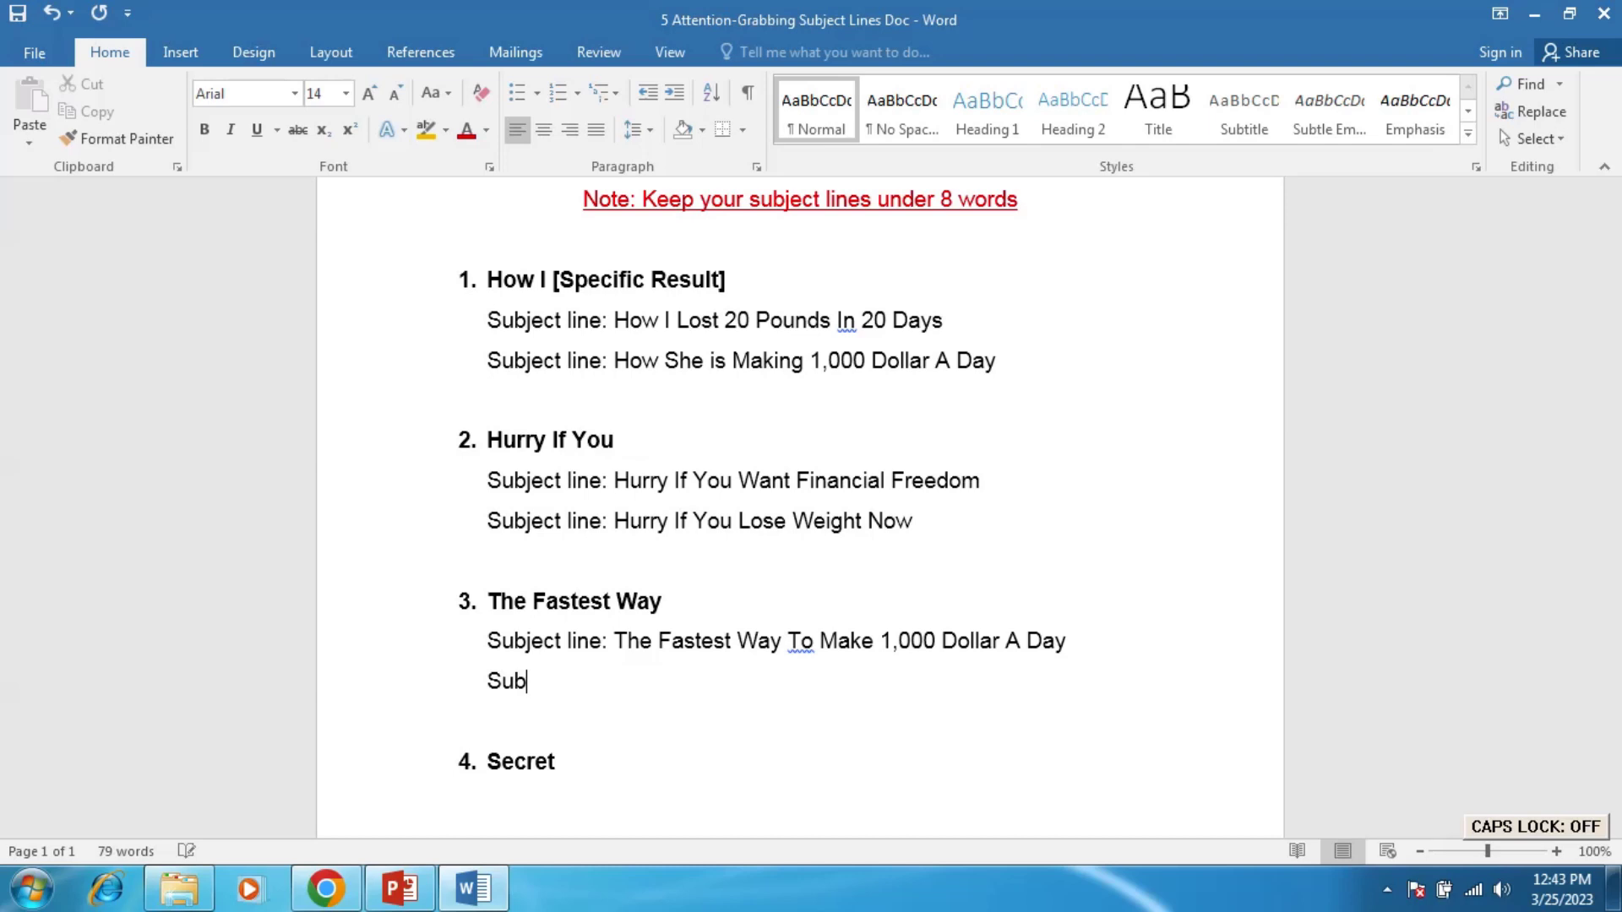
text(ject line: )
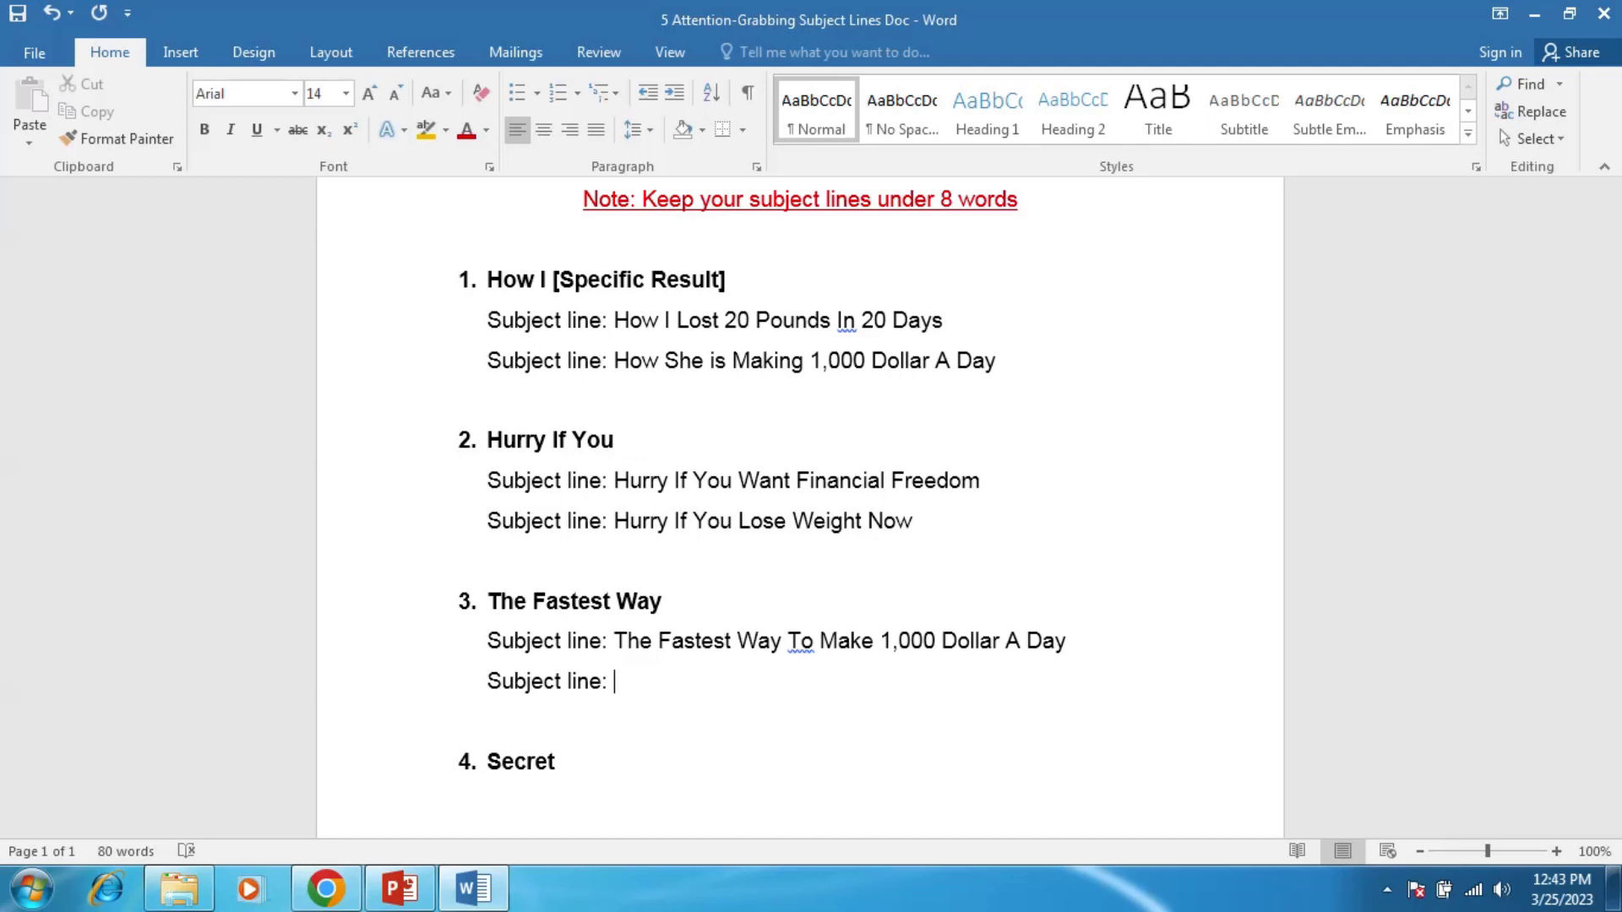
text(The )
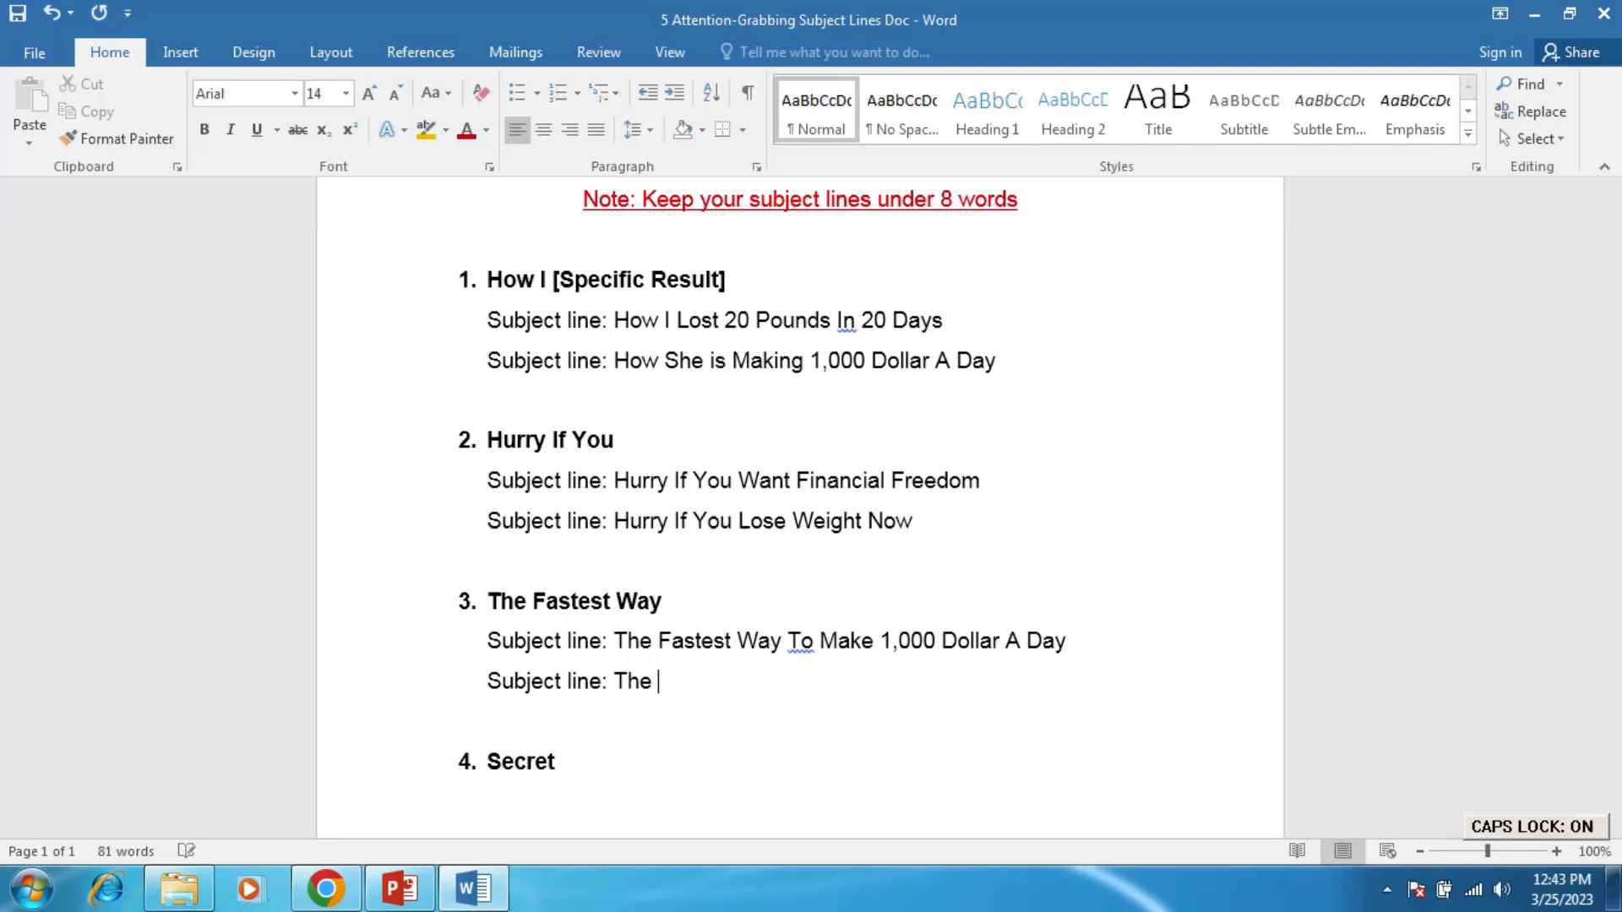
text(Fastest)
key(Caps_Lock)
text(W)
key(Caps_Lock)
text(ay)
key(Caps_Lock)
text(T)
key(Caps_Lock)
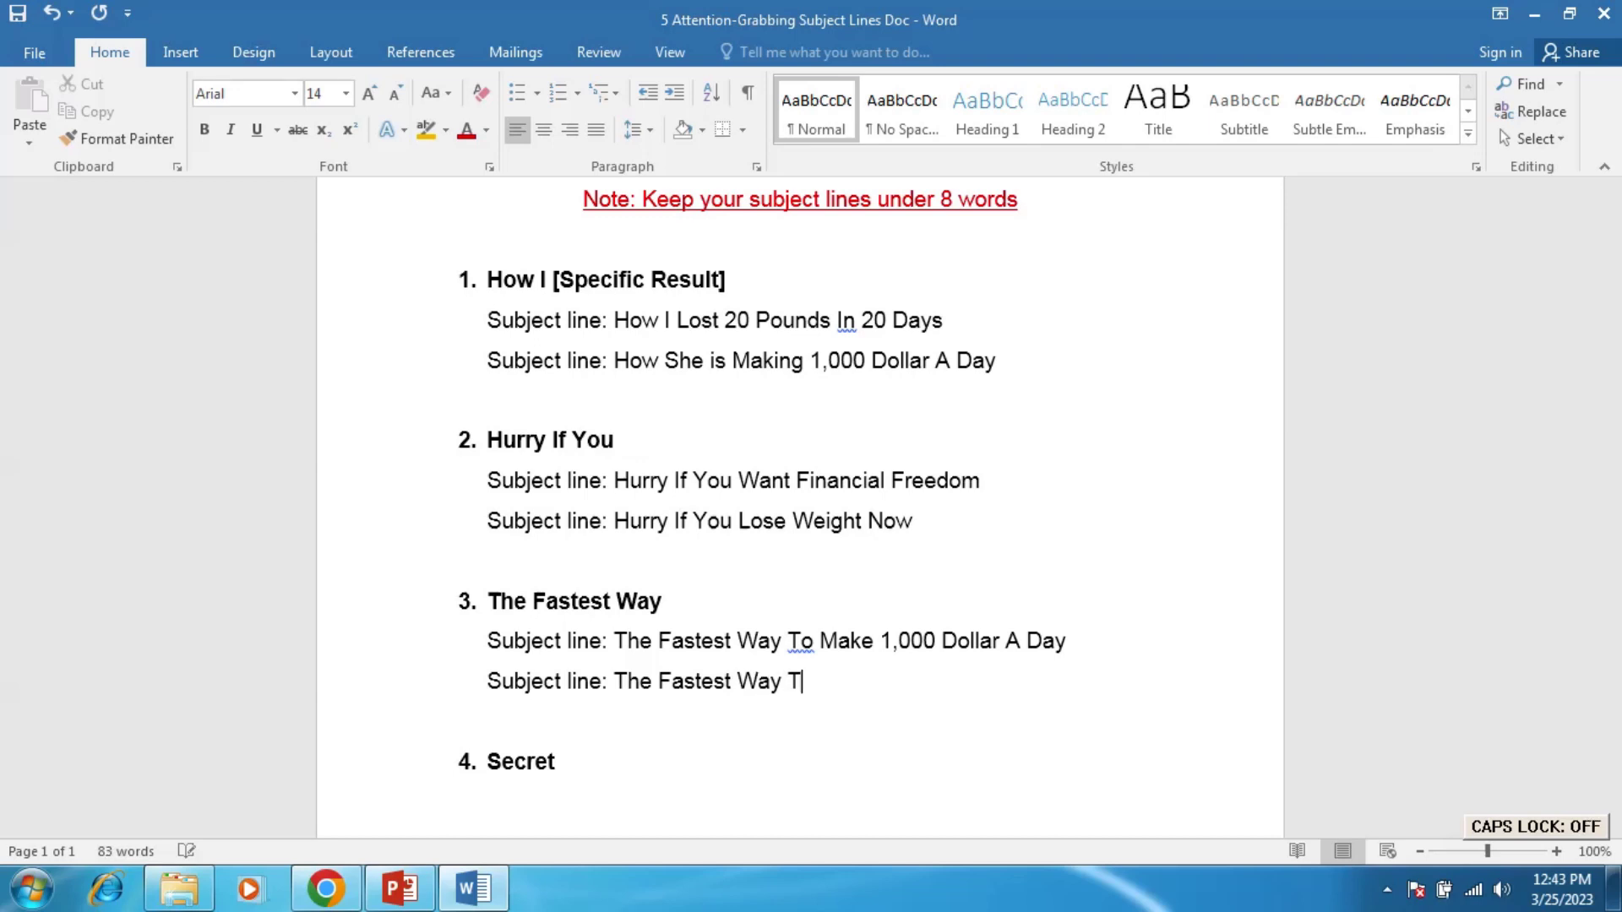
text(o)
Complete the line with 'Melt Your Belly Fat' in title case.
key(Caps_Lock)
text(M)
key(Caps_Lock)
text(elt)
key(Caps_Lock)
text(Y)
key(Caps_Lock)
text(our b)
key(BackSpace)
key(Caps_Lock)
text(B)
key(Caps_Lock)
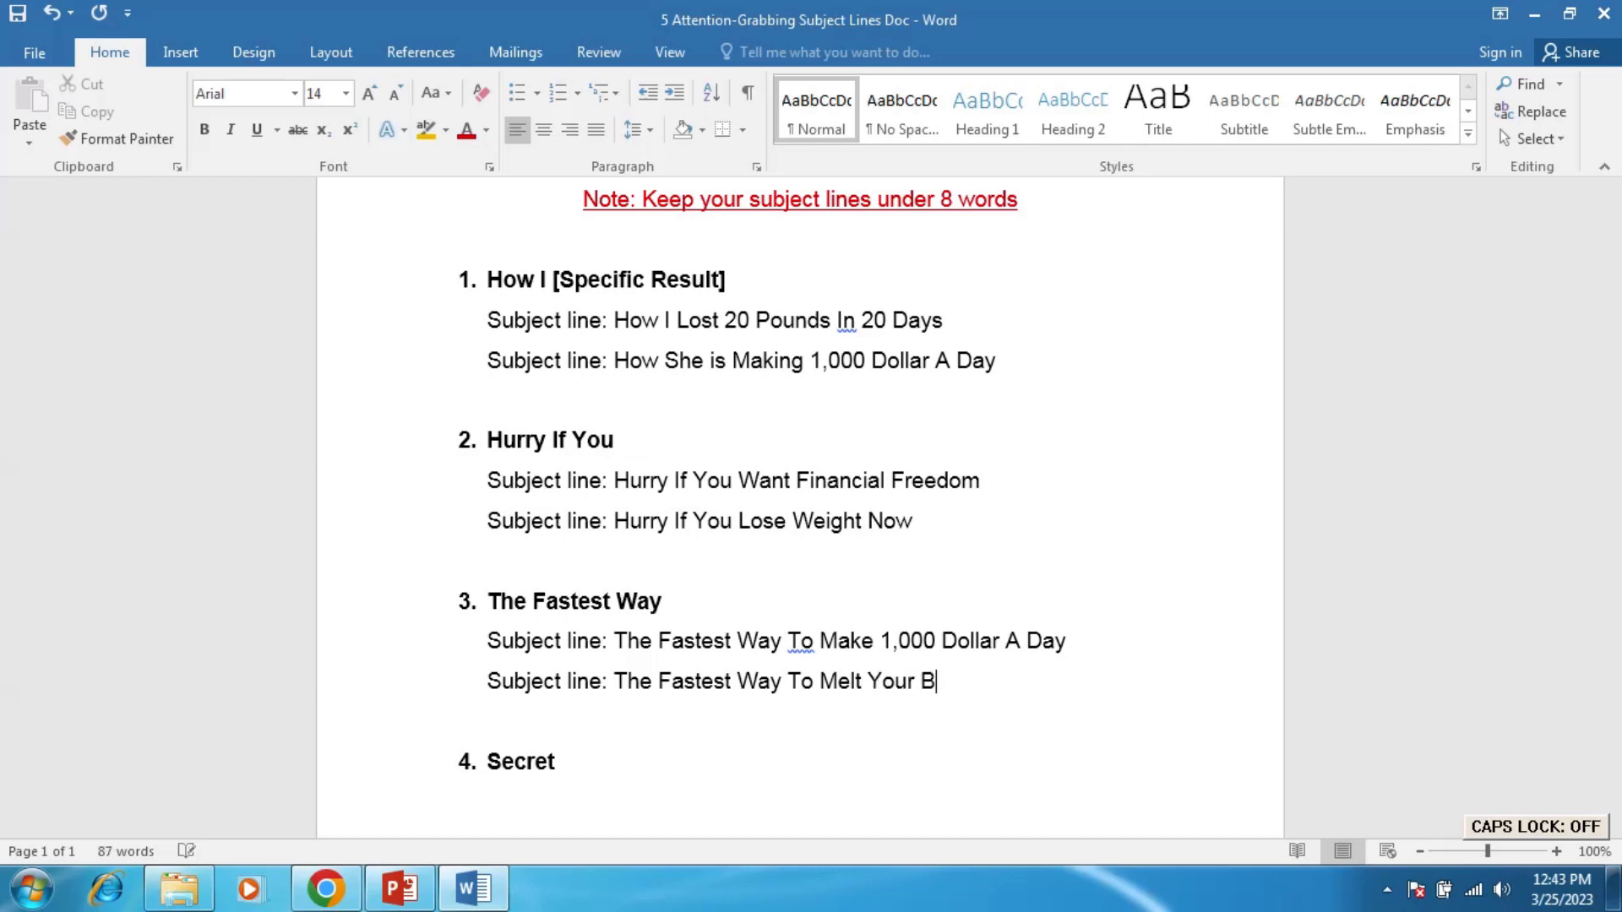
text(elly)
key(Caps_Lock)
text(F)
key(Caps_Lock)
text(at)
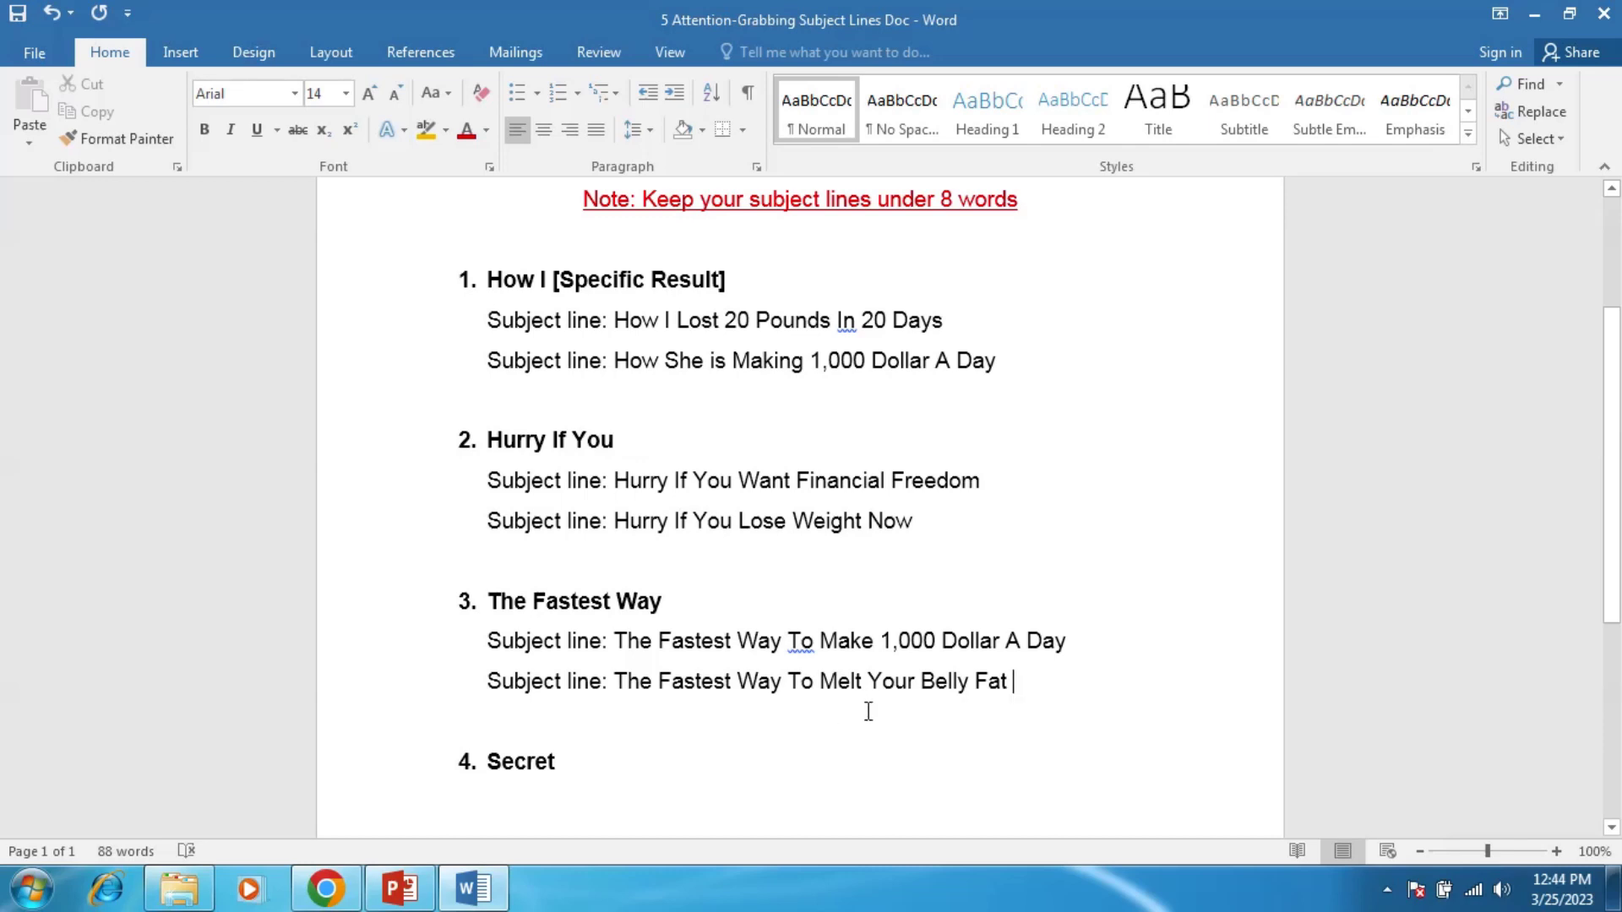
Begin an indented line under item 4 with 'Subject line: Secret' and an opening quote.
scroll(879, 710, down, 3)
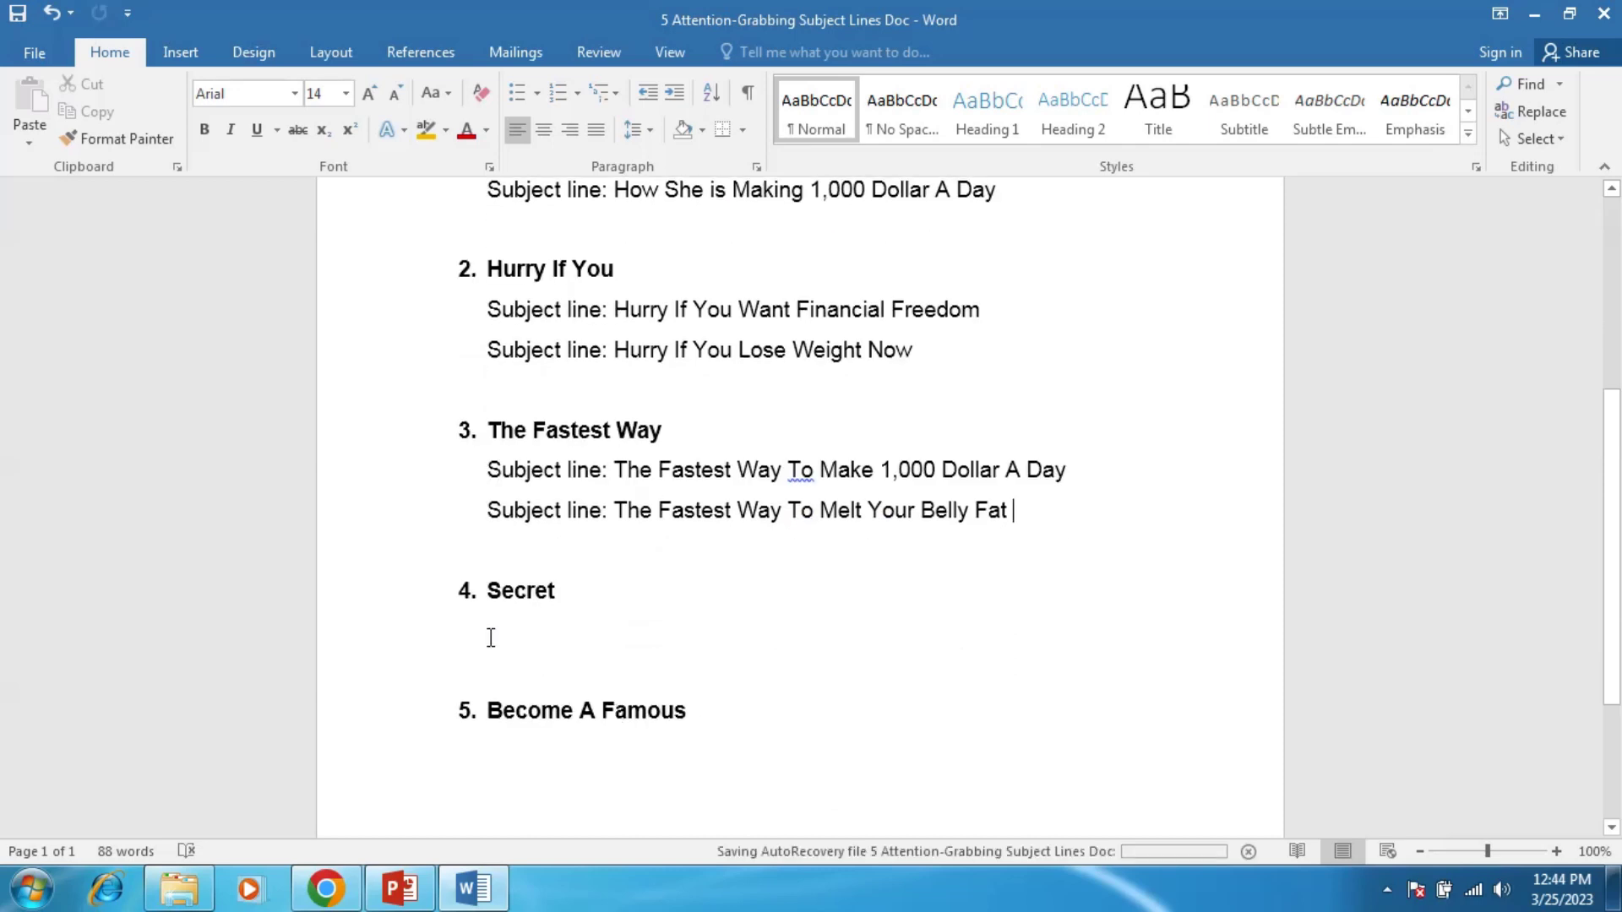
click(452, 632)
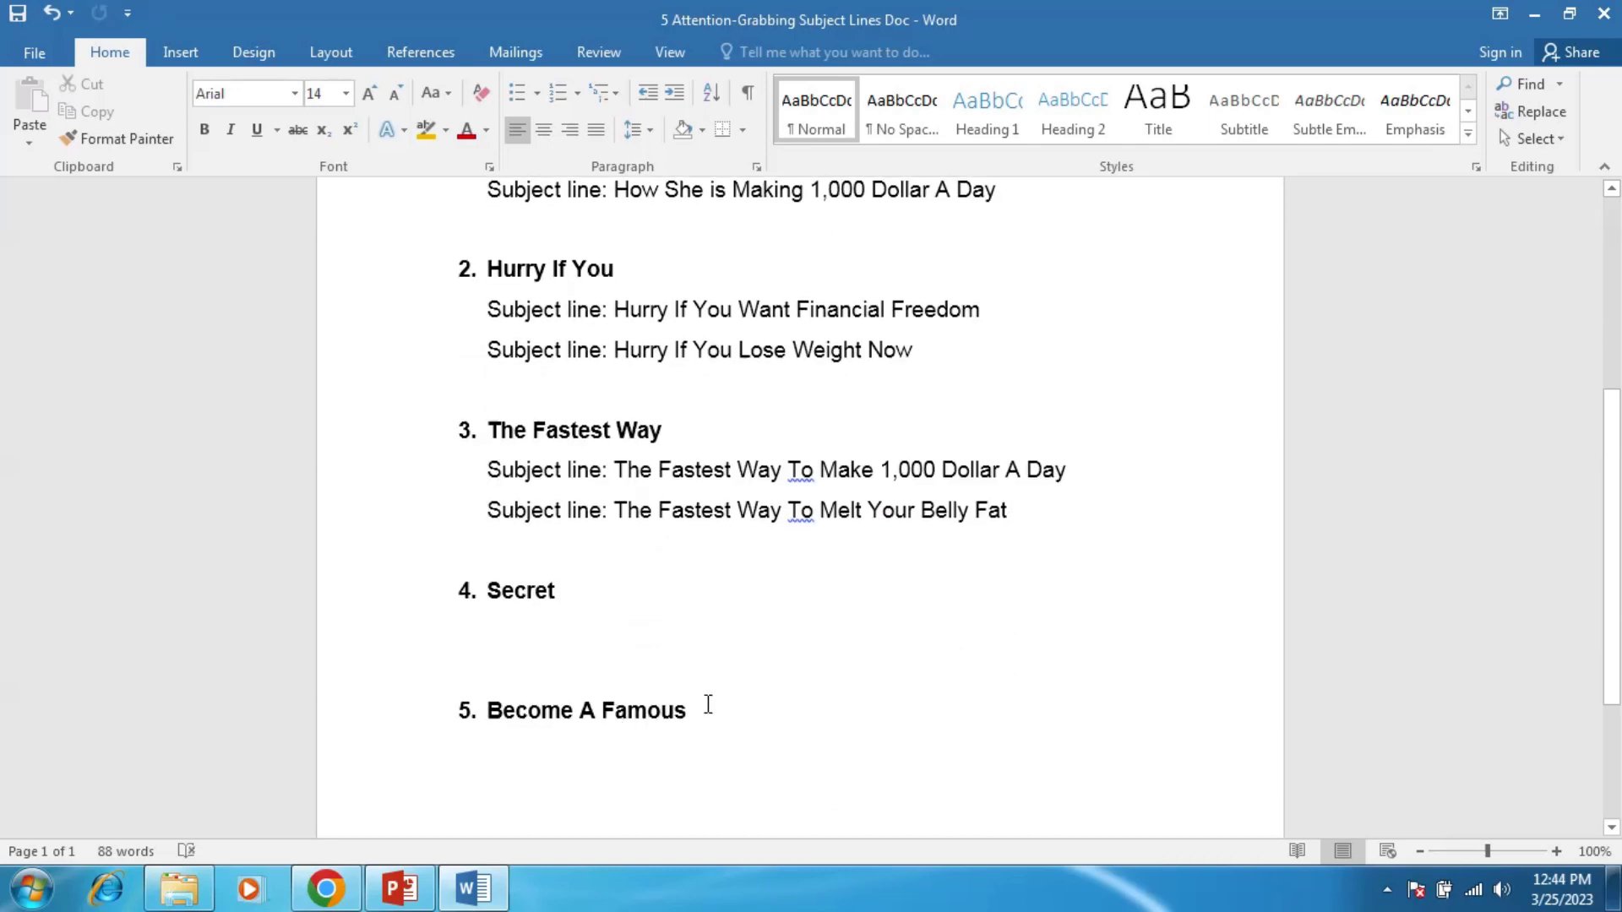
key(Tab)
key(Tab)
key(Caps_Lock)
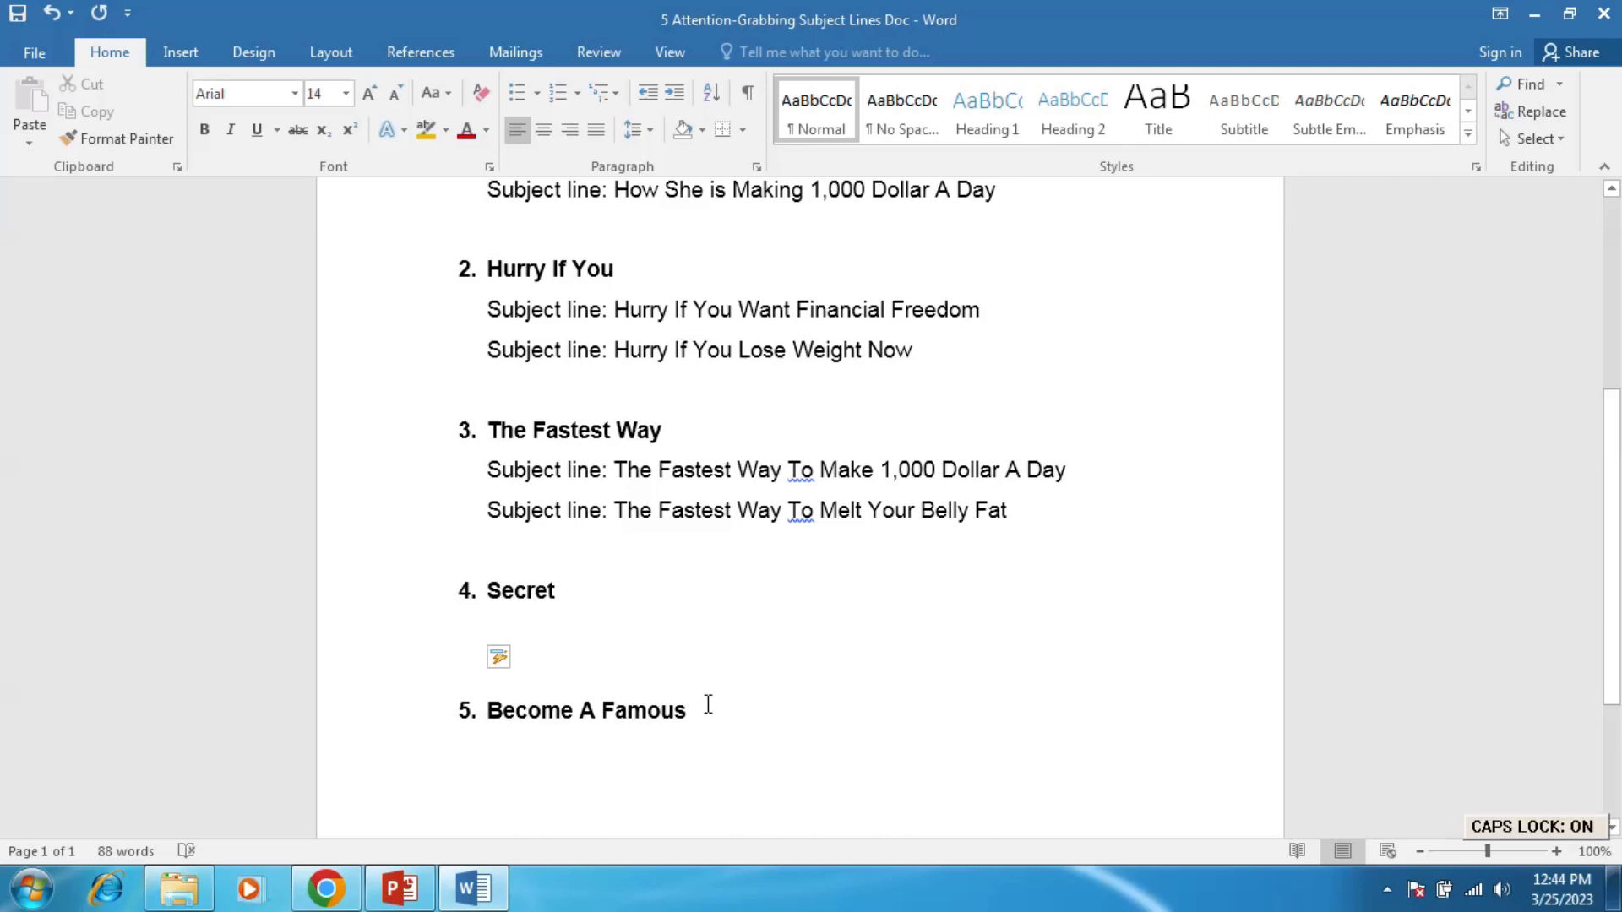
text(Subject)
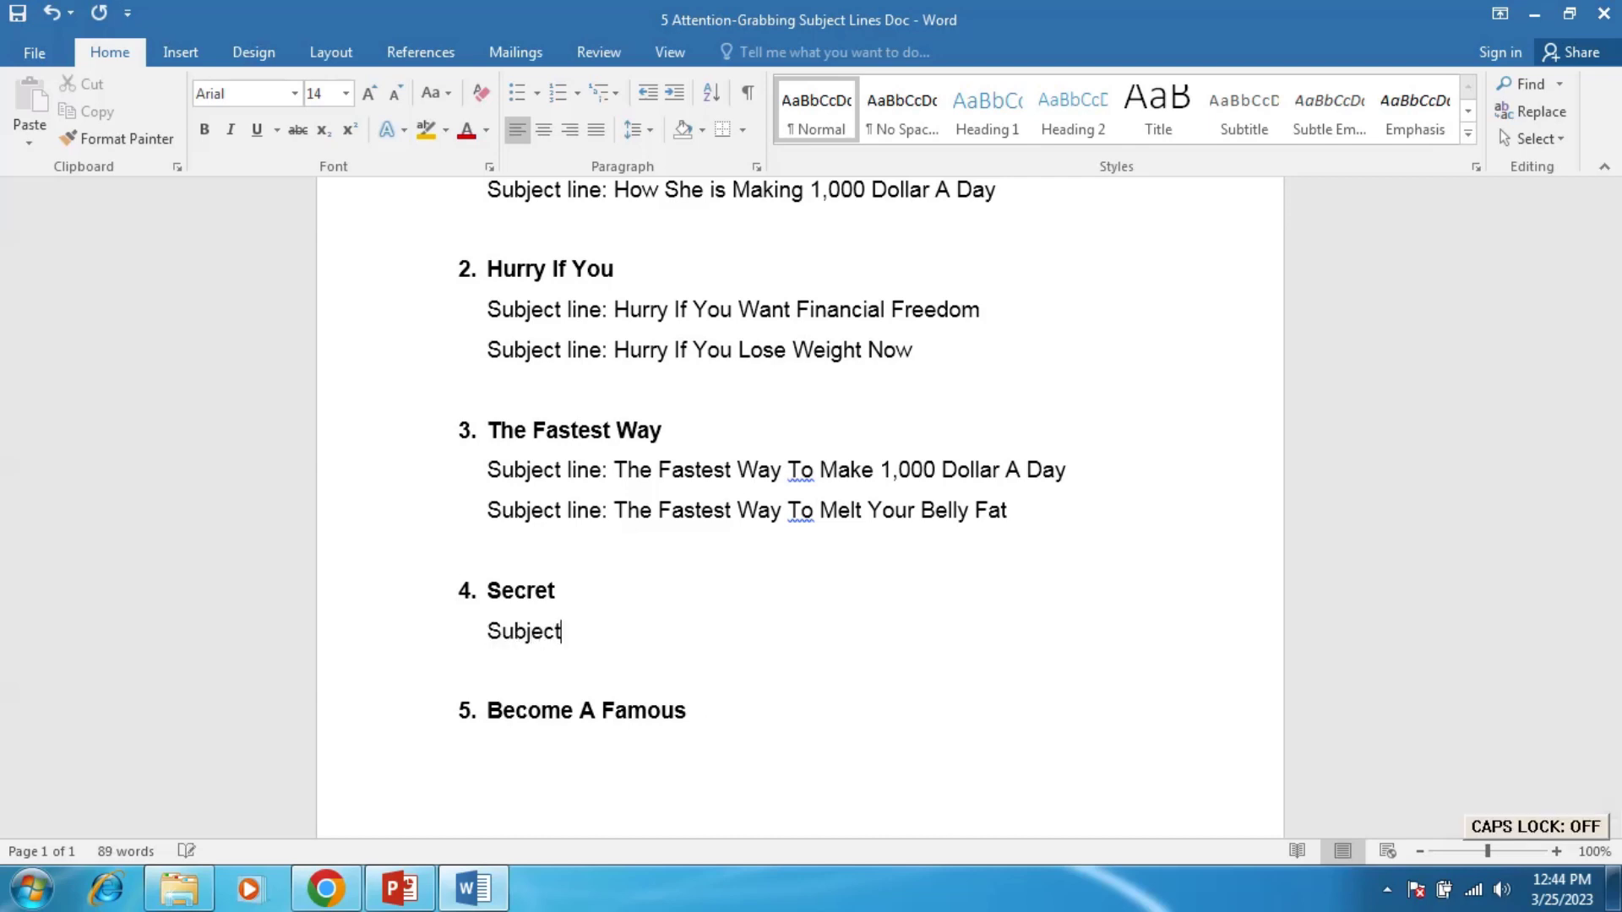
text( line:)
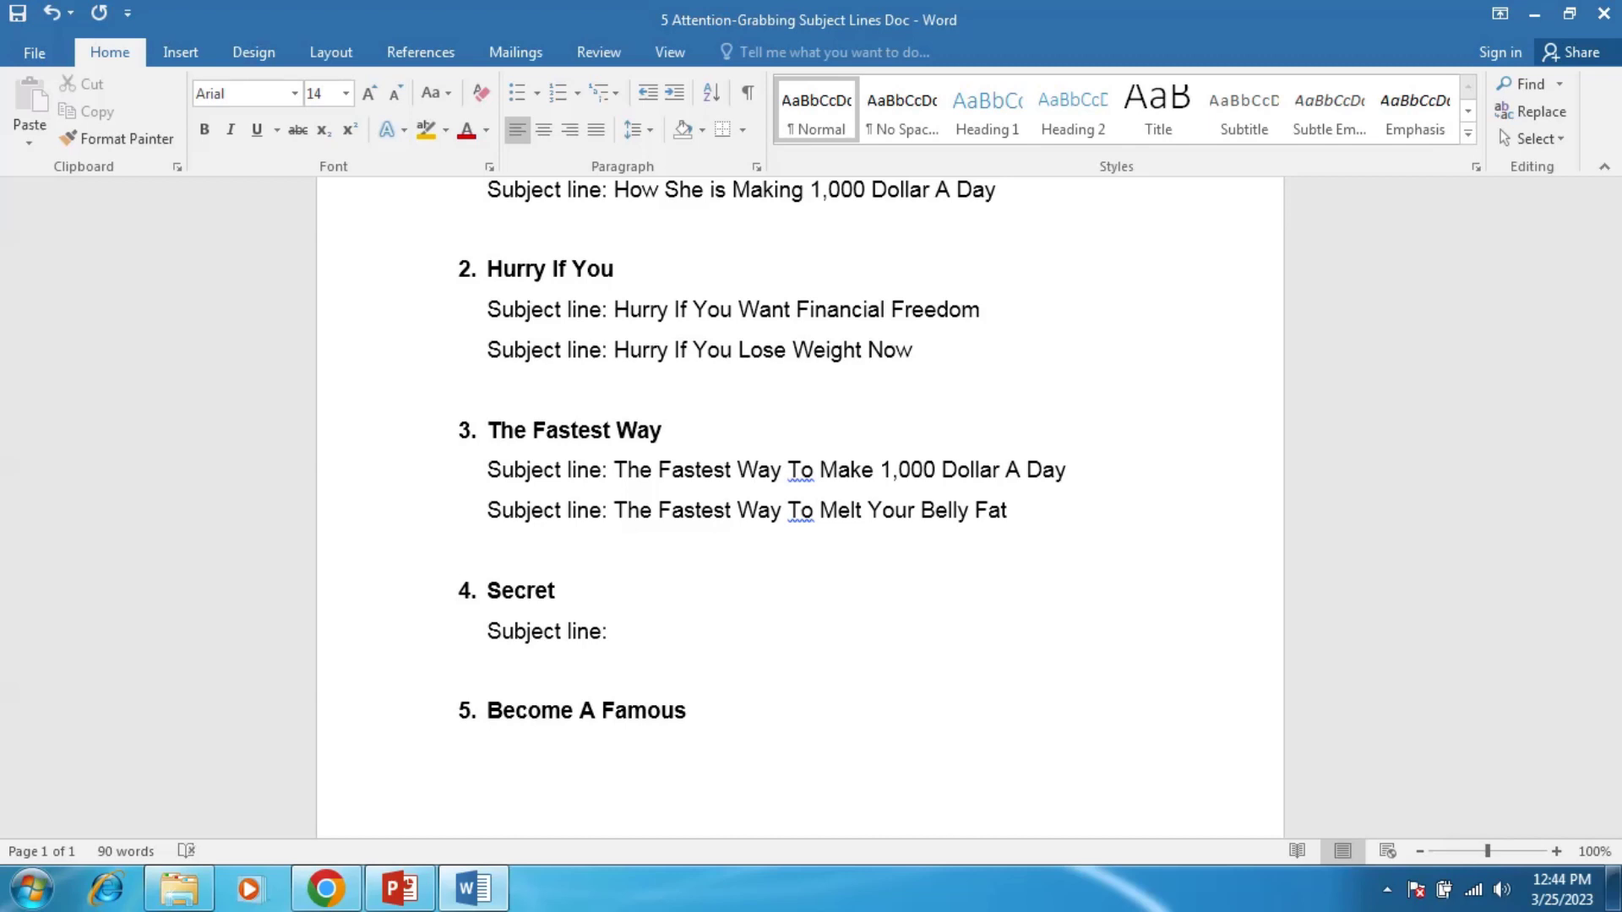
key(Caps_Lock)
text(S)
key(Caps_Lock)
text(ec)
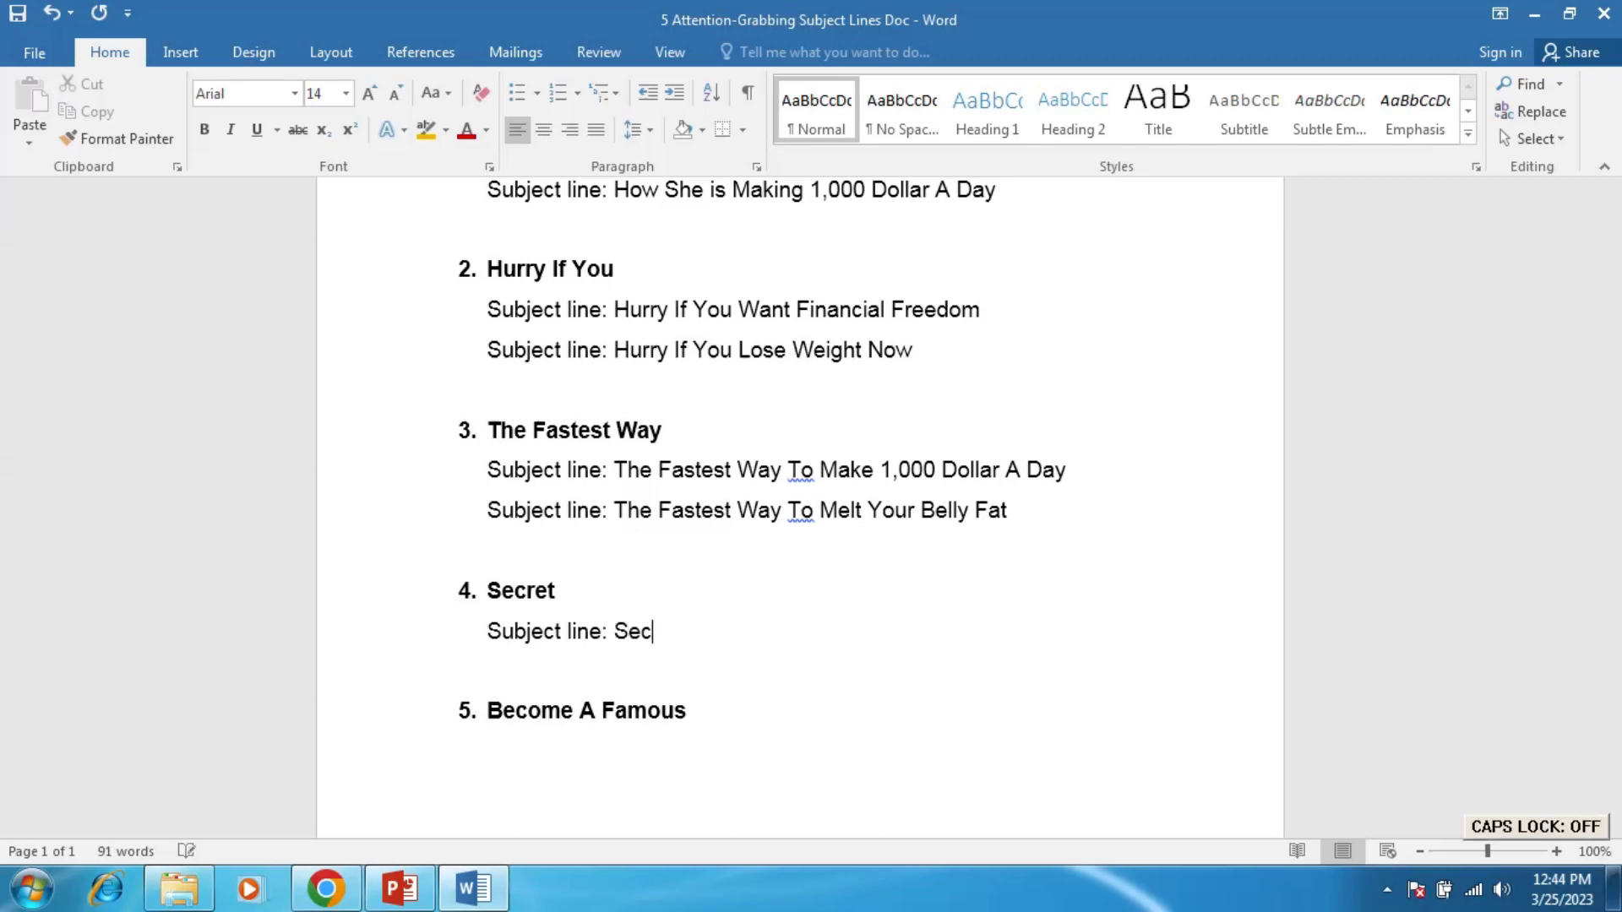
text(ret ")
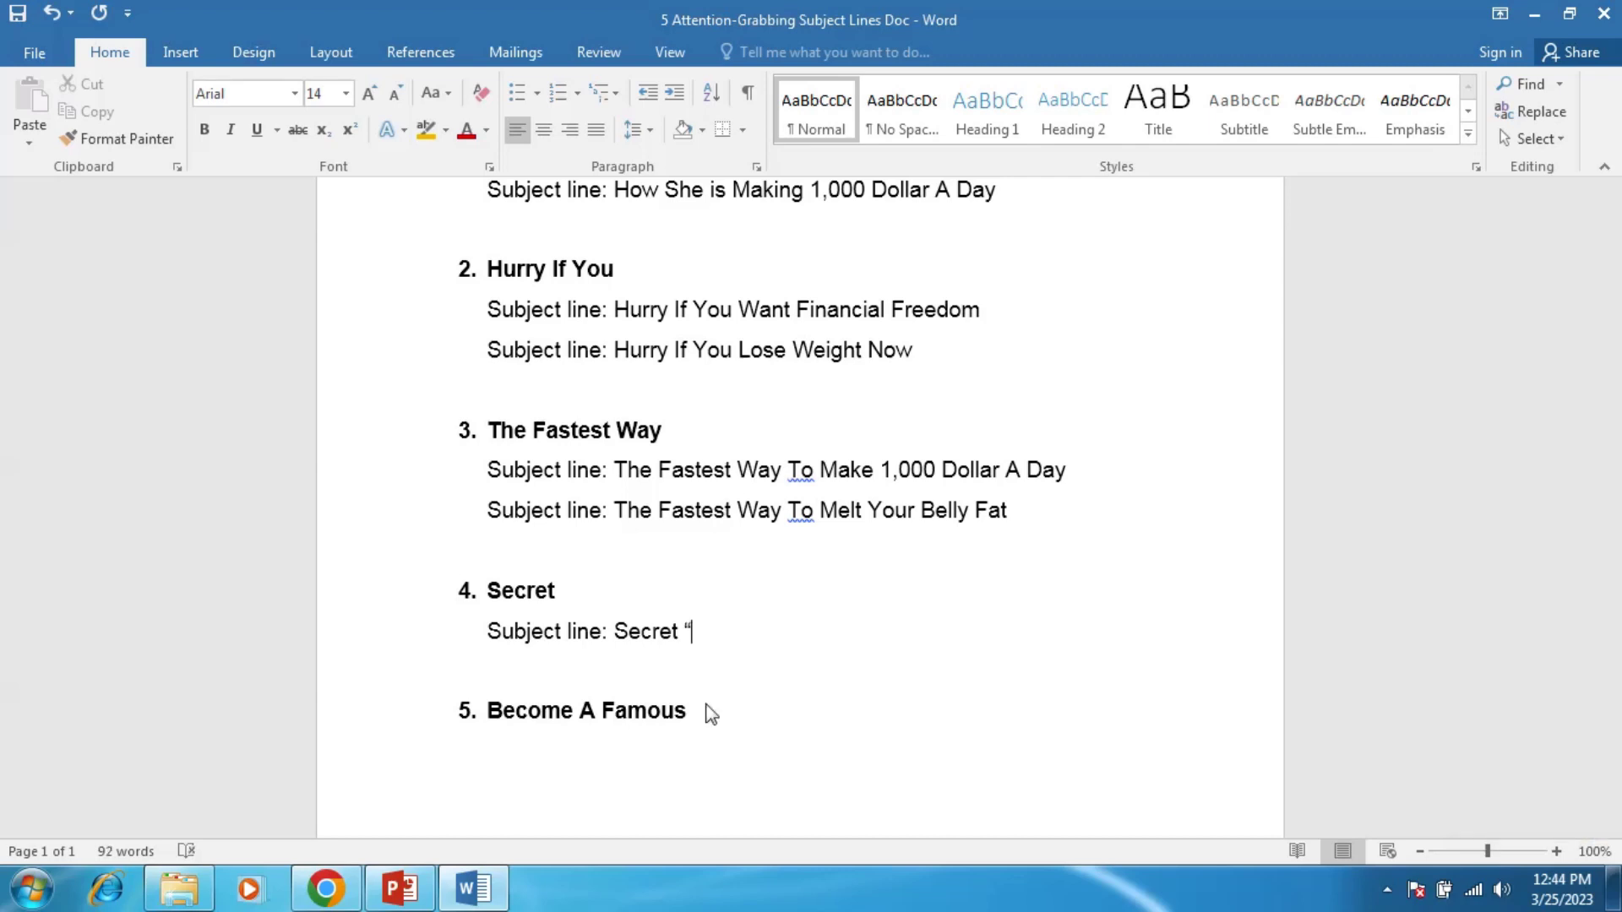
text(ema)
Complete it with 'Email Marketing' in quotes followed by 'System', fixing capitalisation.
key(BackSpace)
key(BackSpace)
key(BackSpace)
key(Caps_Lock)
text(E)
key(Caps_Lock)
text(mail)
key(Caps_Lock)
text(M)
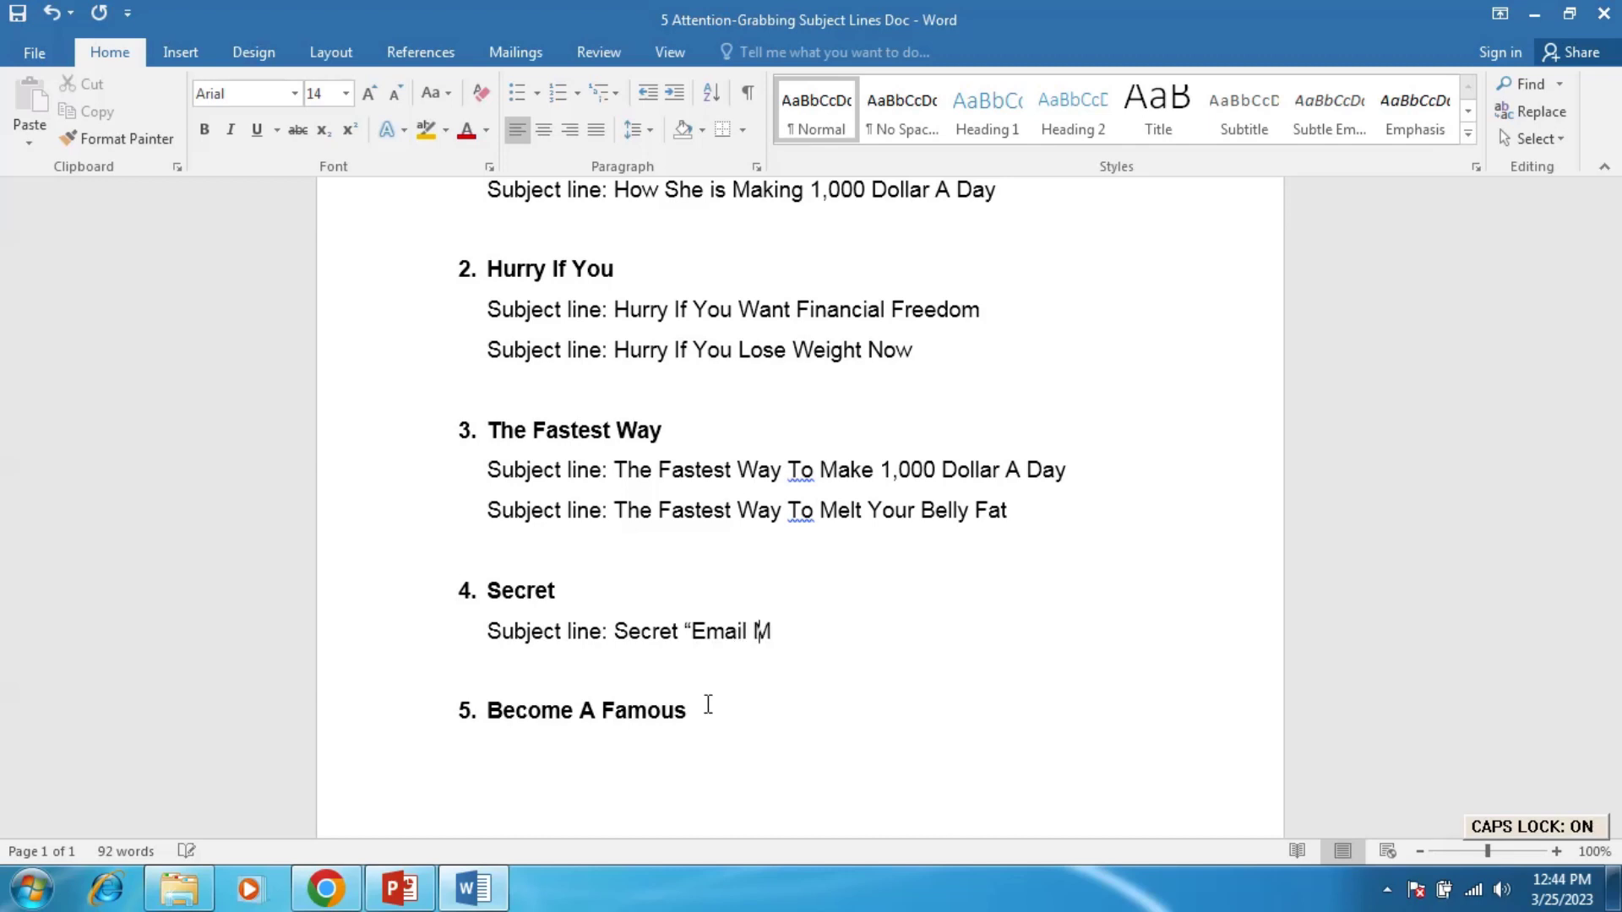
key(Caps_Lock)
text(arketing)
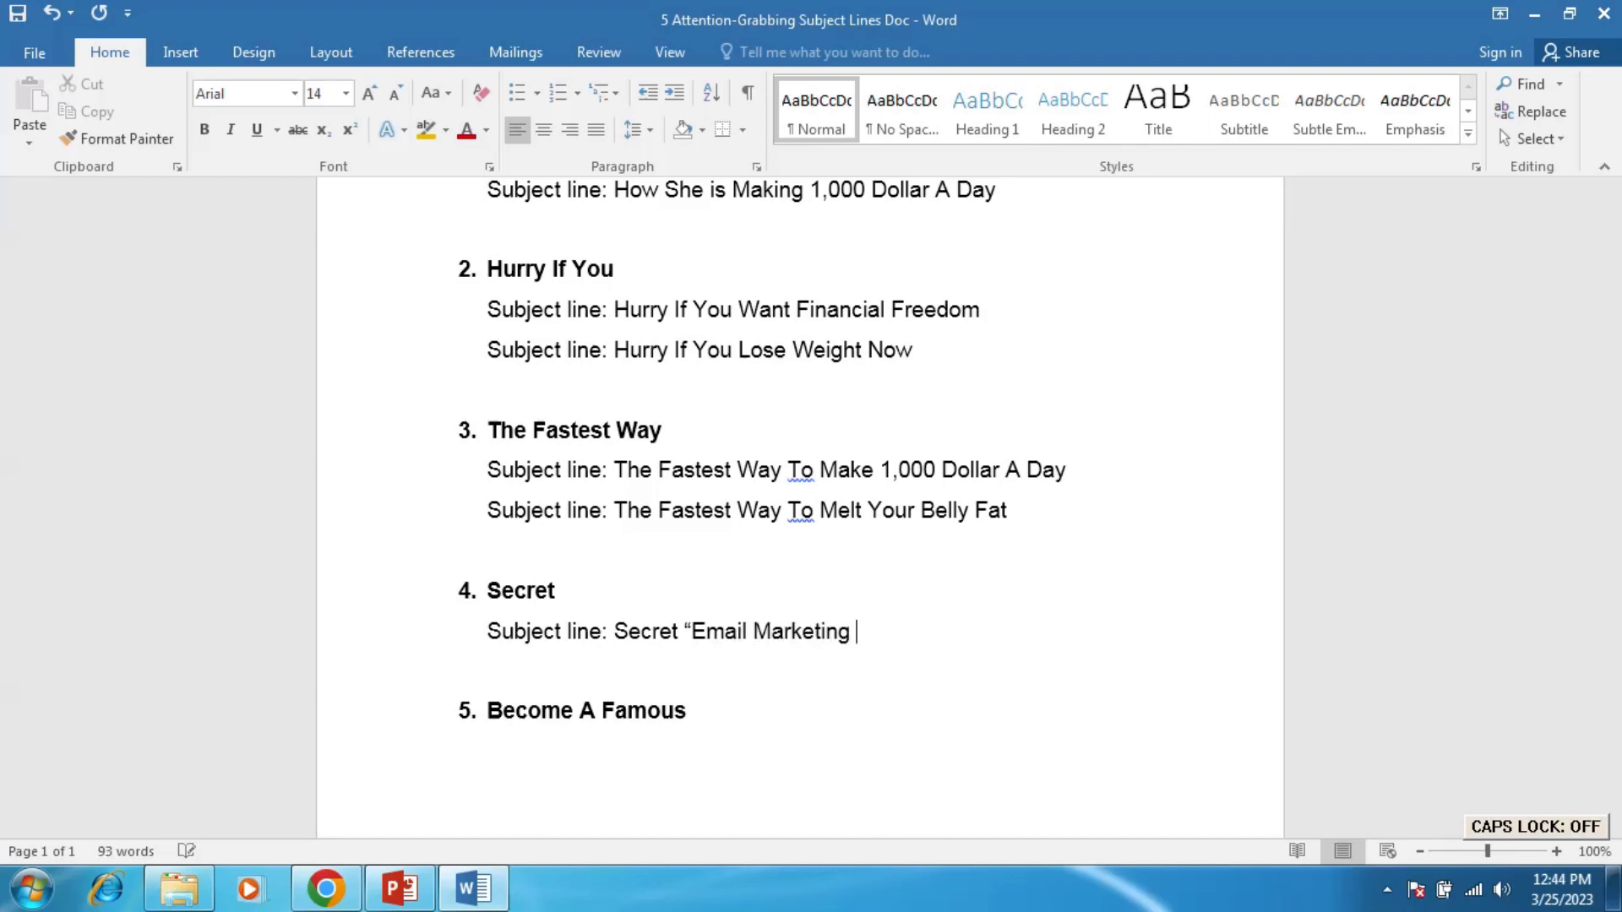
key(BackSpace)
text(")
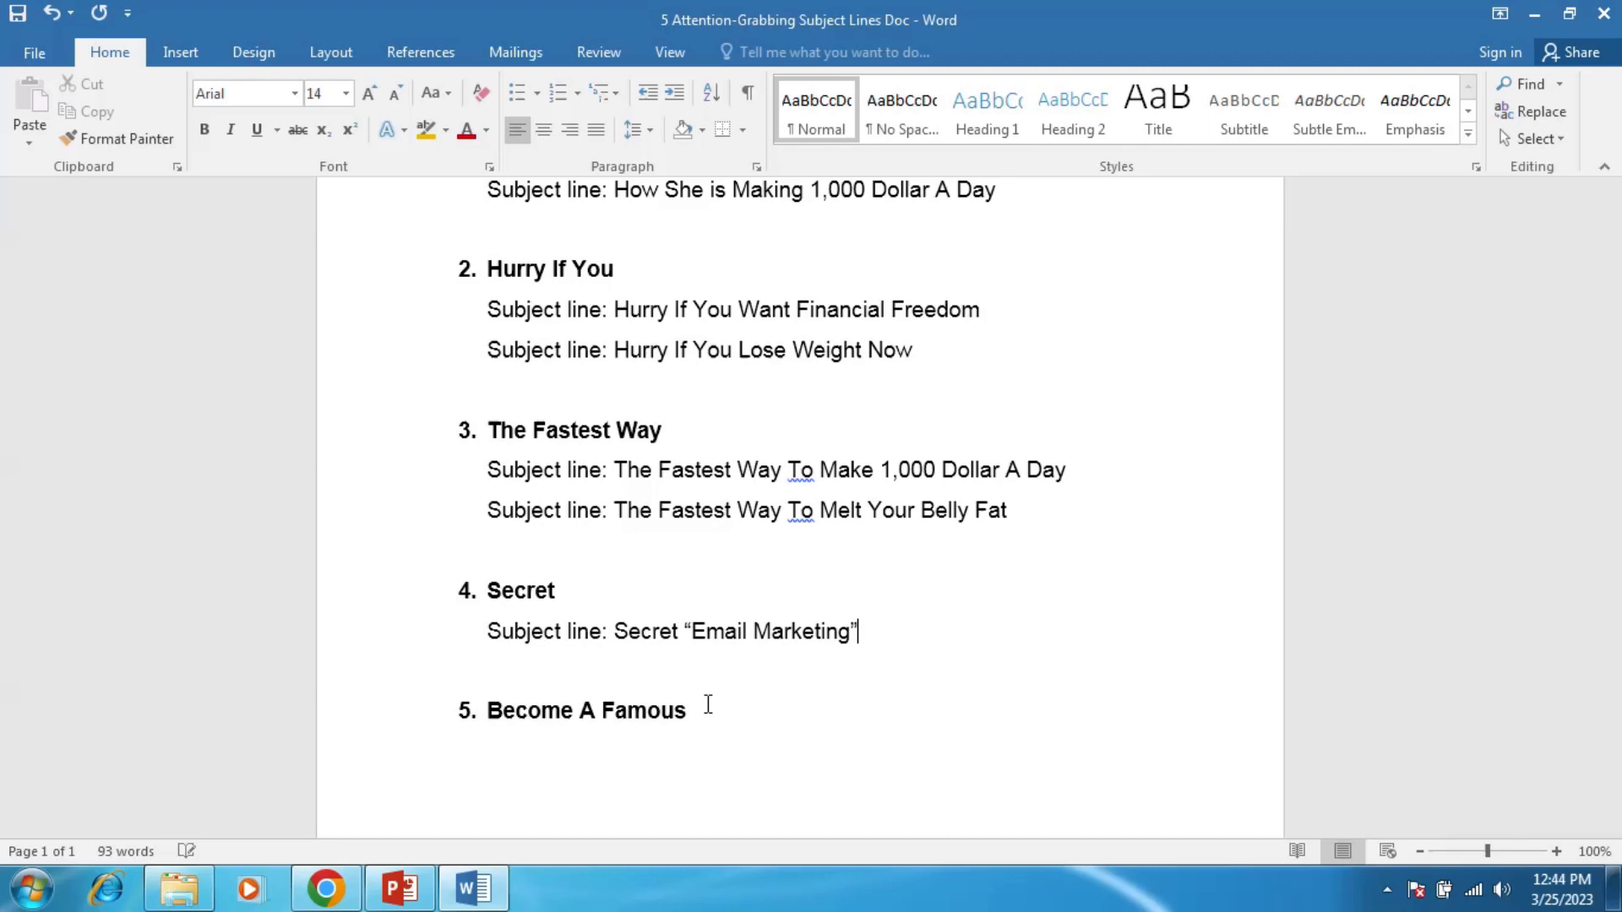
key(Caps_Lock)
text(S)
key(Caps_Lock)
text(y)
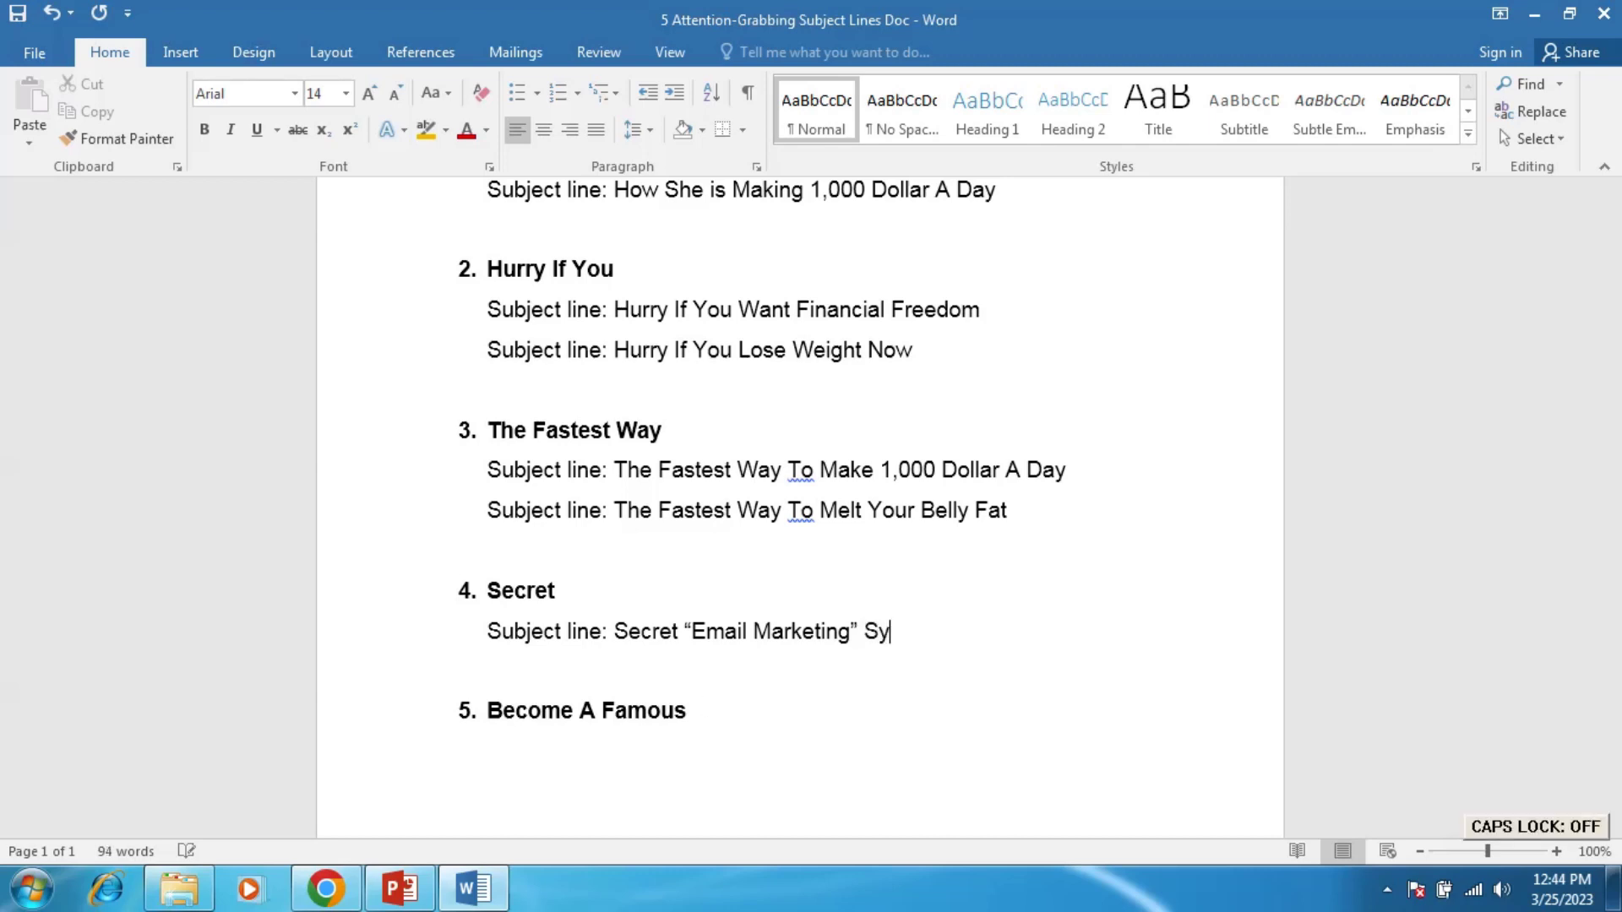
text(stem)
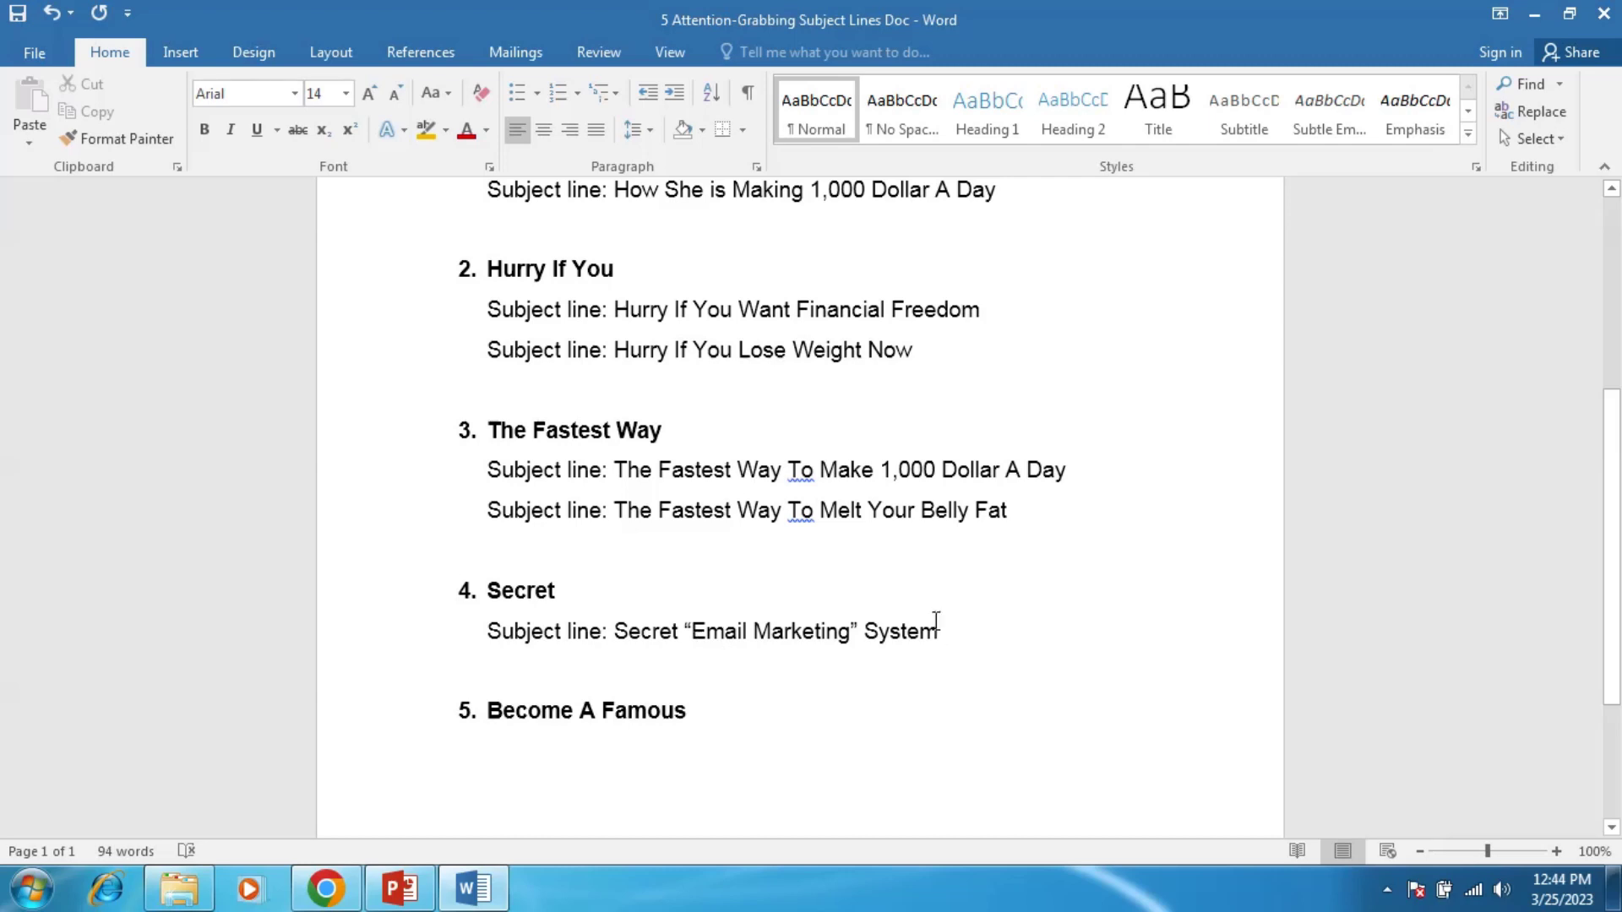
Start a new line reading 'Subject line: 3 Secret (', fixing the misspelt 'Subject'.
key(Return)
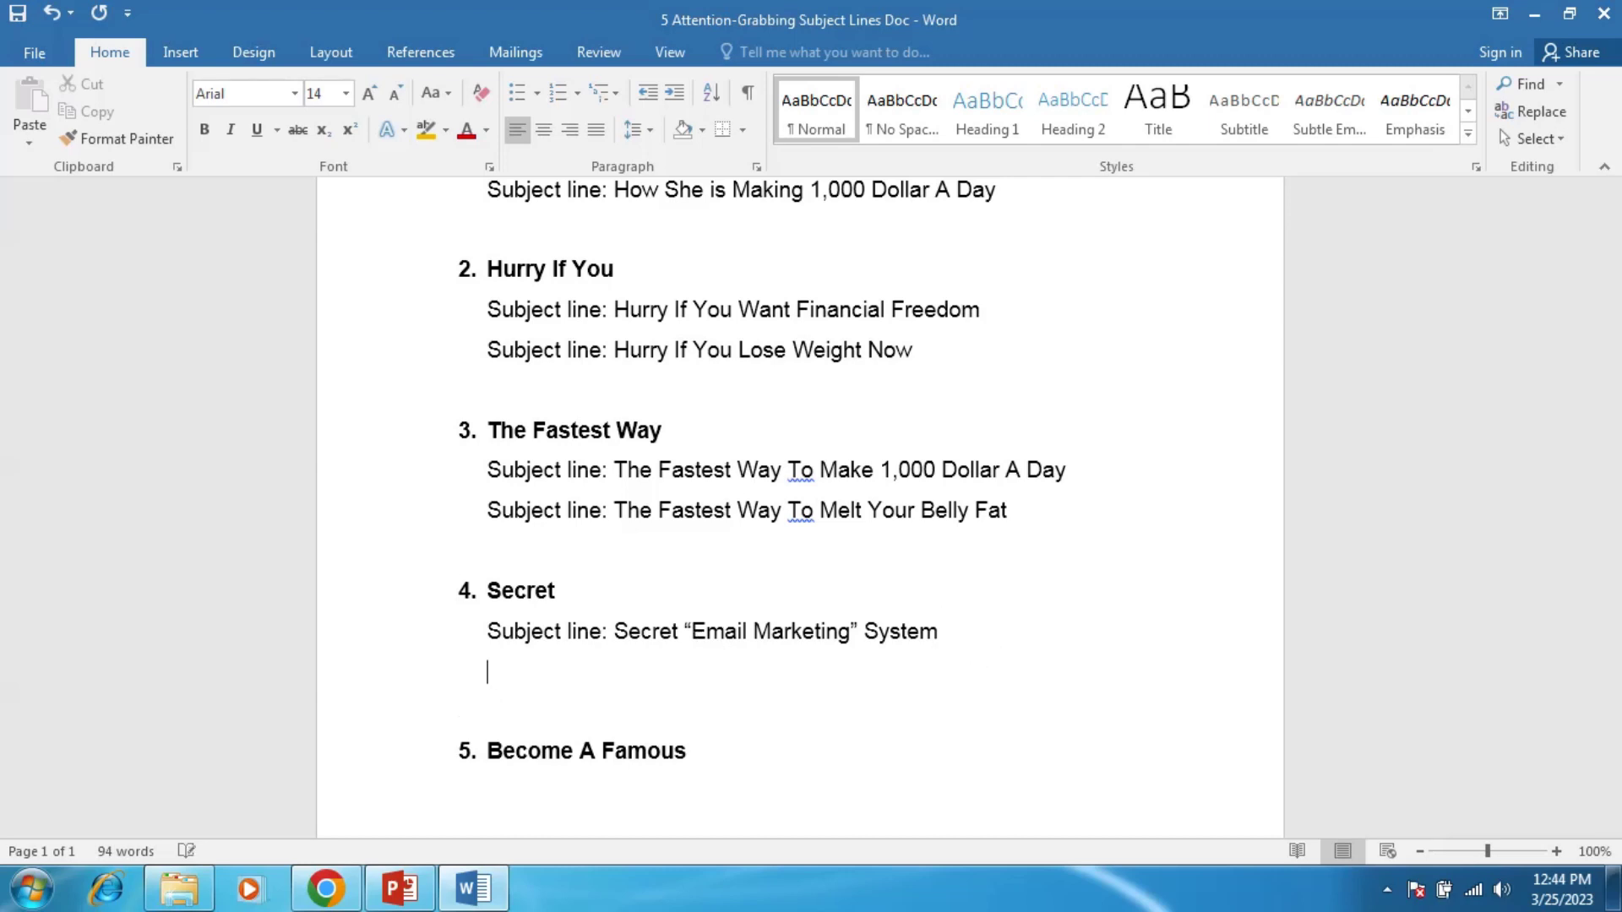
key(Caps_Lock)
text(S)
key(Caps_Lock)
text(ubjhec)
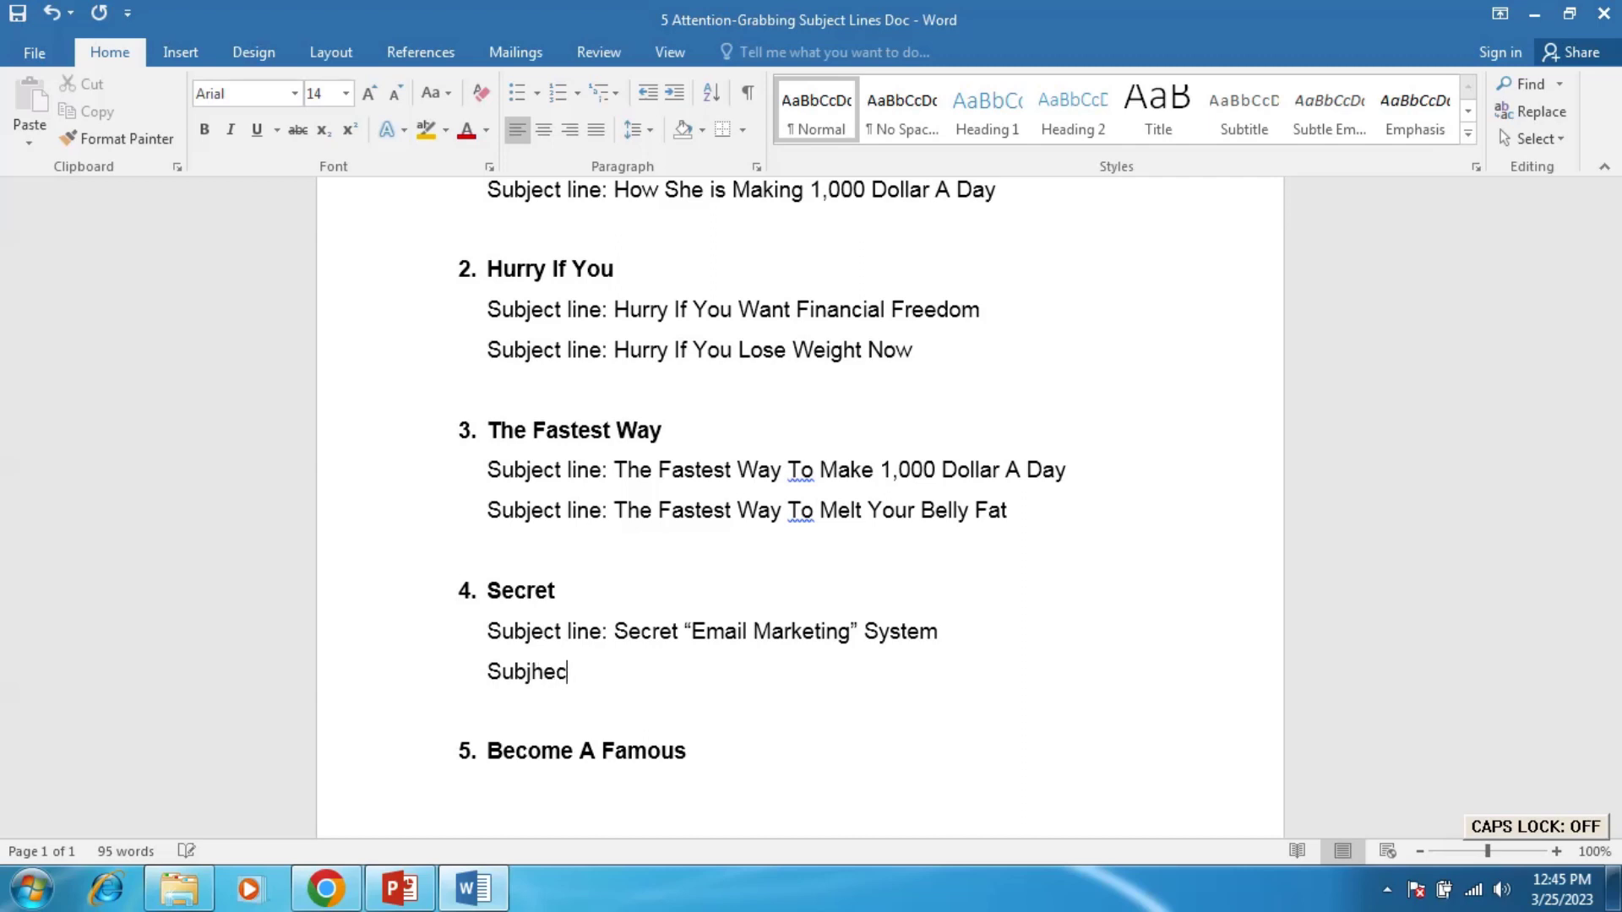
key(BackSpace)
key(BackSpace)
key(BackSpace)
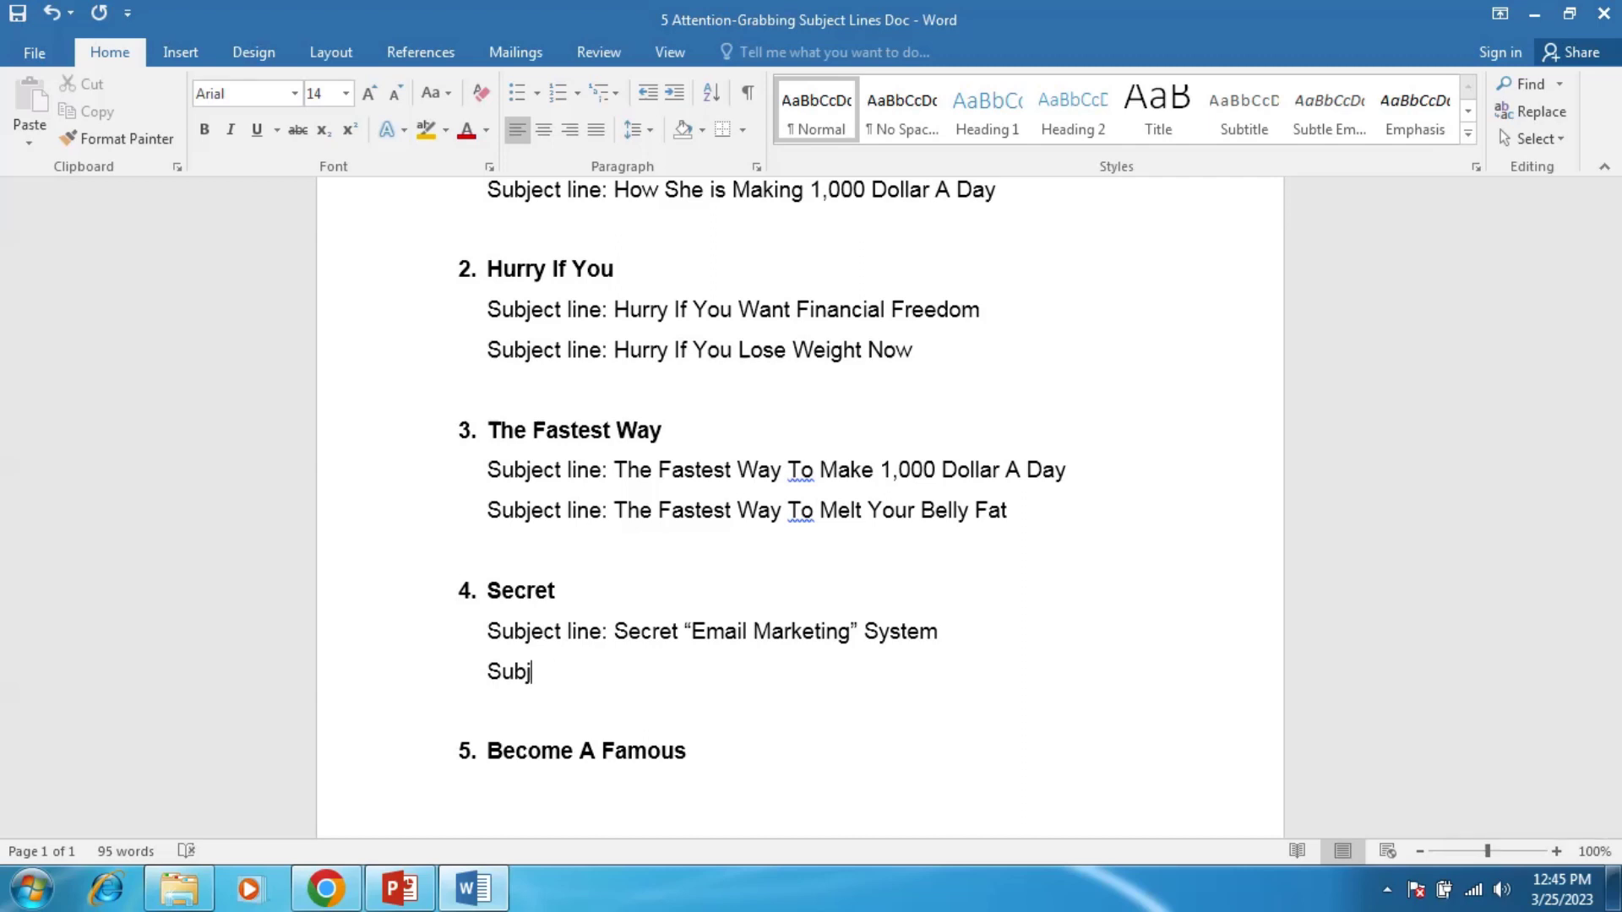
text(ect line: 3)
key(Caps_Lock)
text(S)
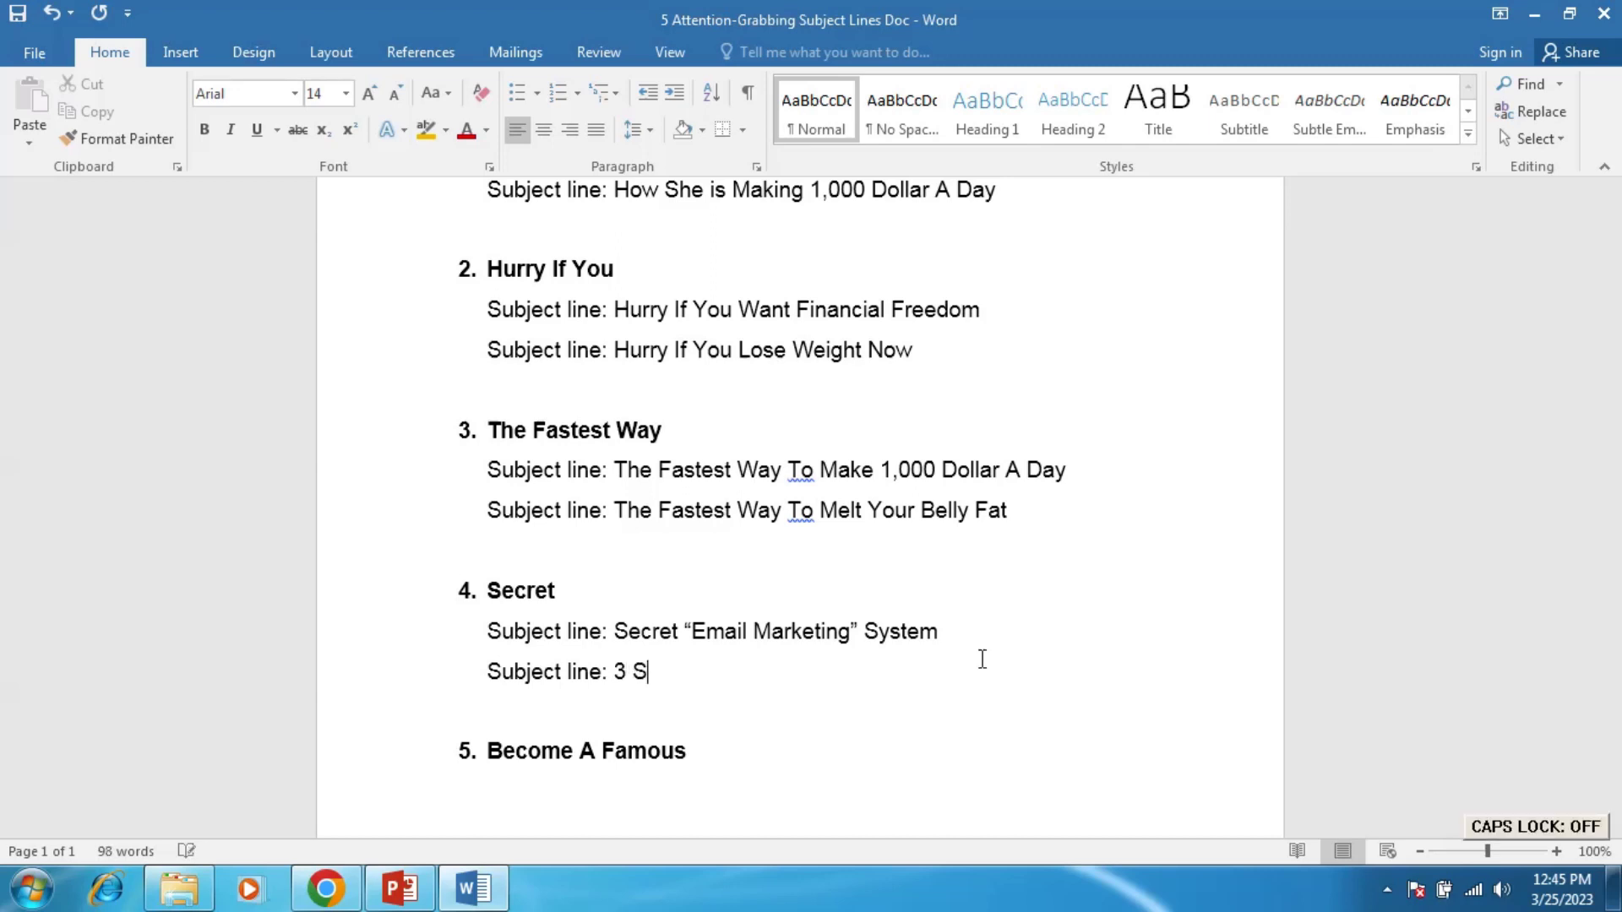
text(ecret)
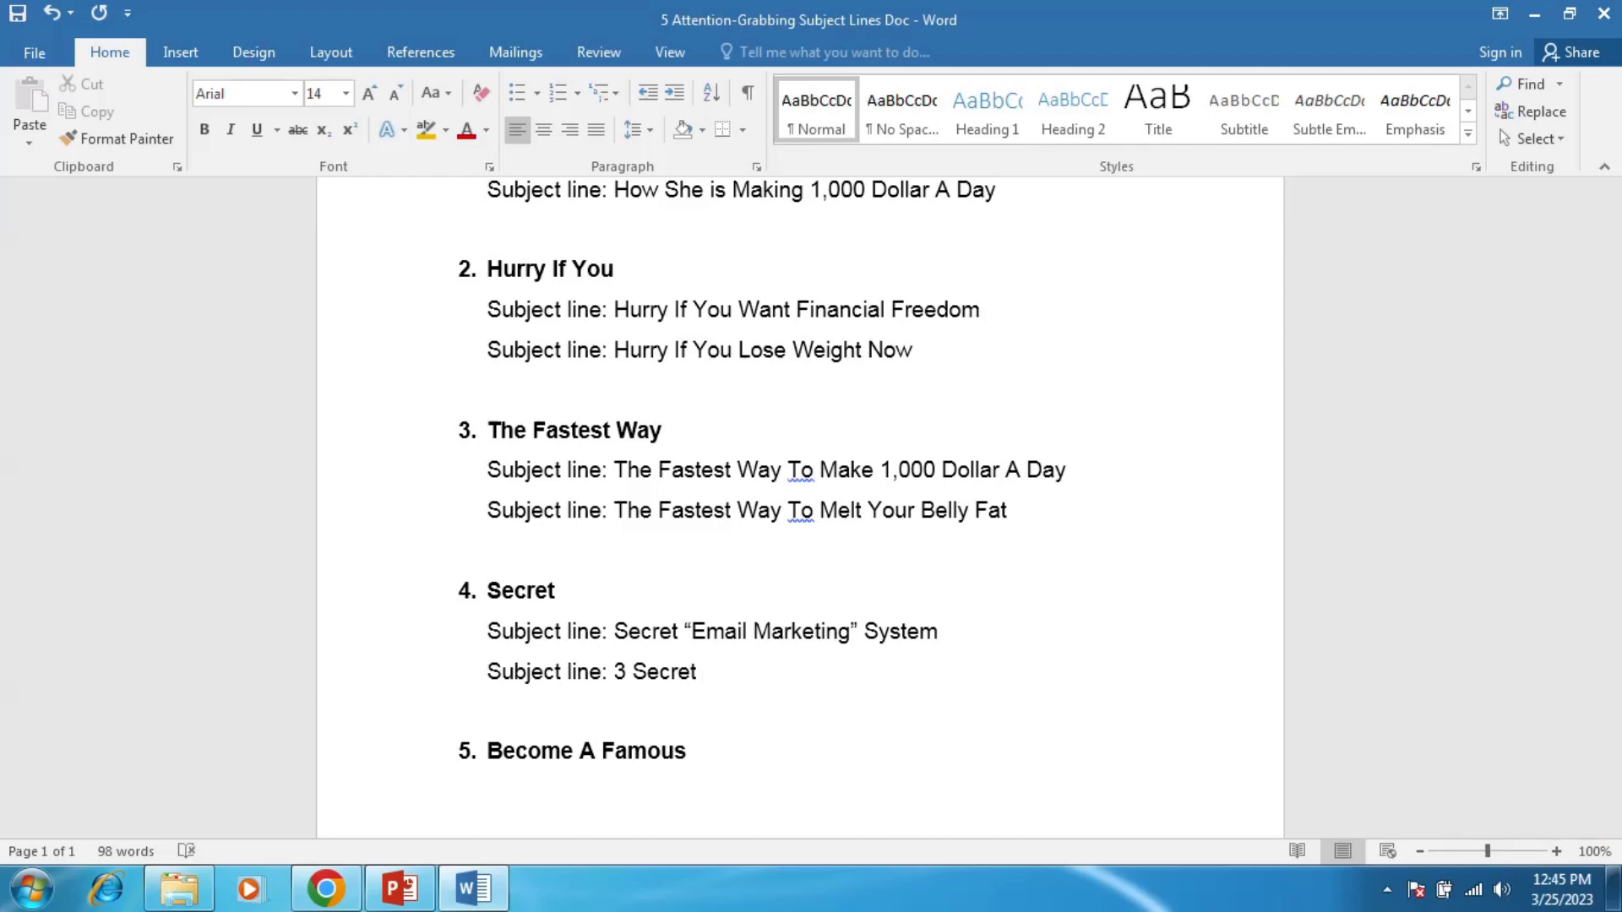
text(()
Finish the line with 'Fat-Burning) Molecules' and move down to item 5.
key(Caps_Lock)
text(F)
key(Caps_Lock)
text(at)
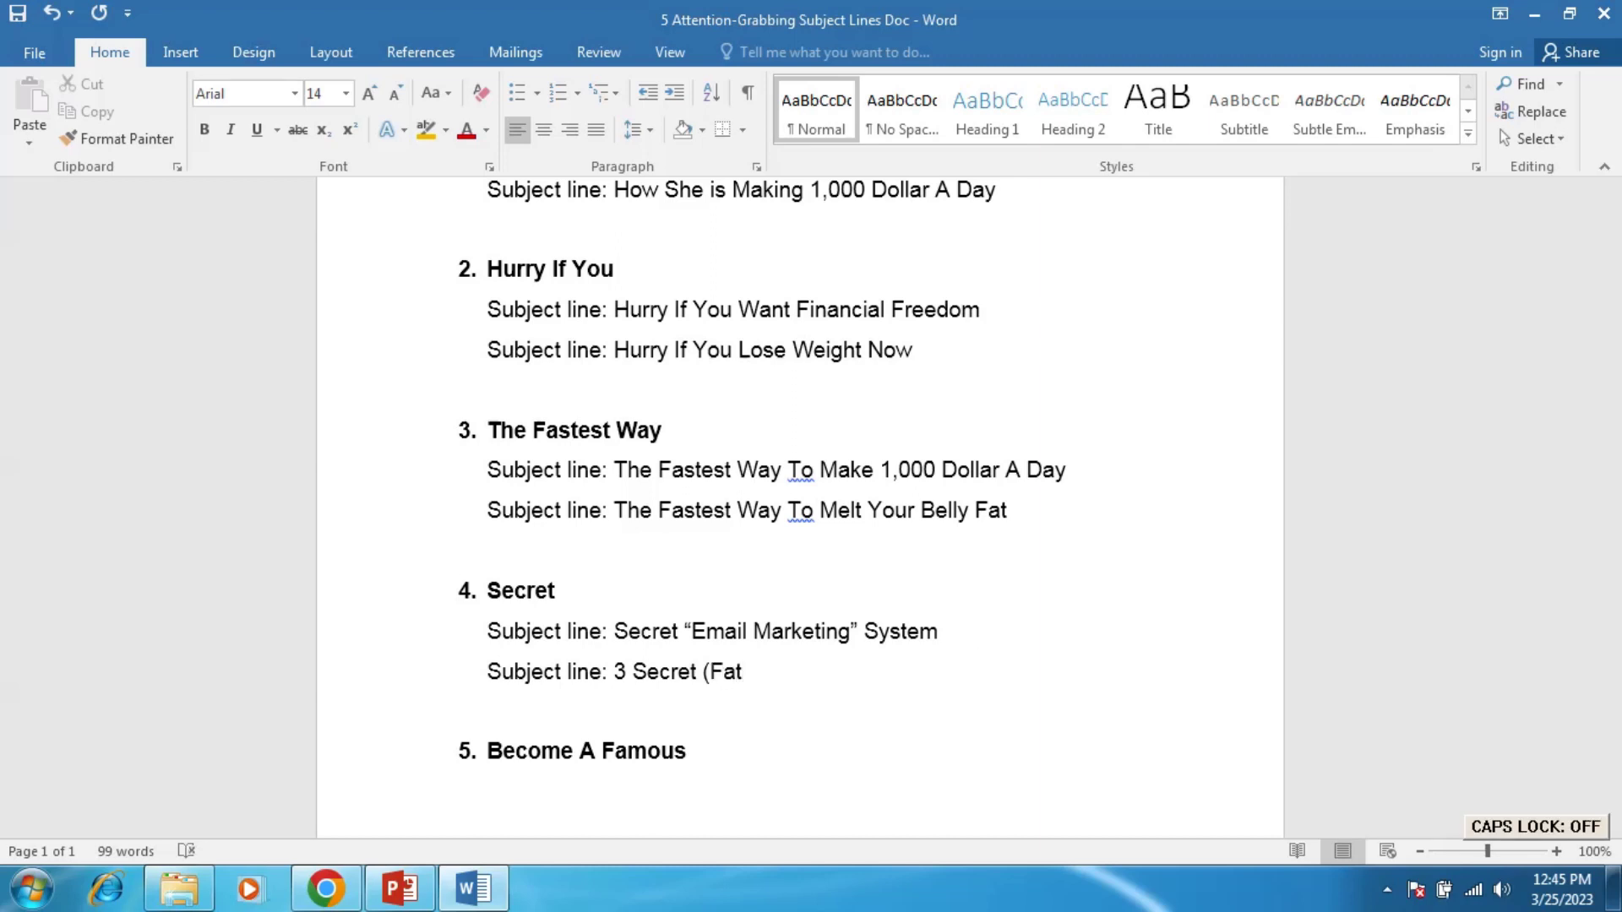
text(-)
key(Caps_Lock)
text(B)
key(Caps_Lock)
text(urjning)
key(BackSpace)
key(BackSpace)
key(BackSpace)
key(BackSpace)
key(BackSpace)
key(BackSpace)
text(n)
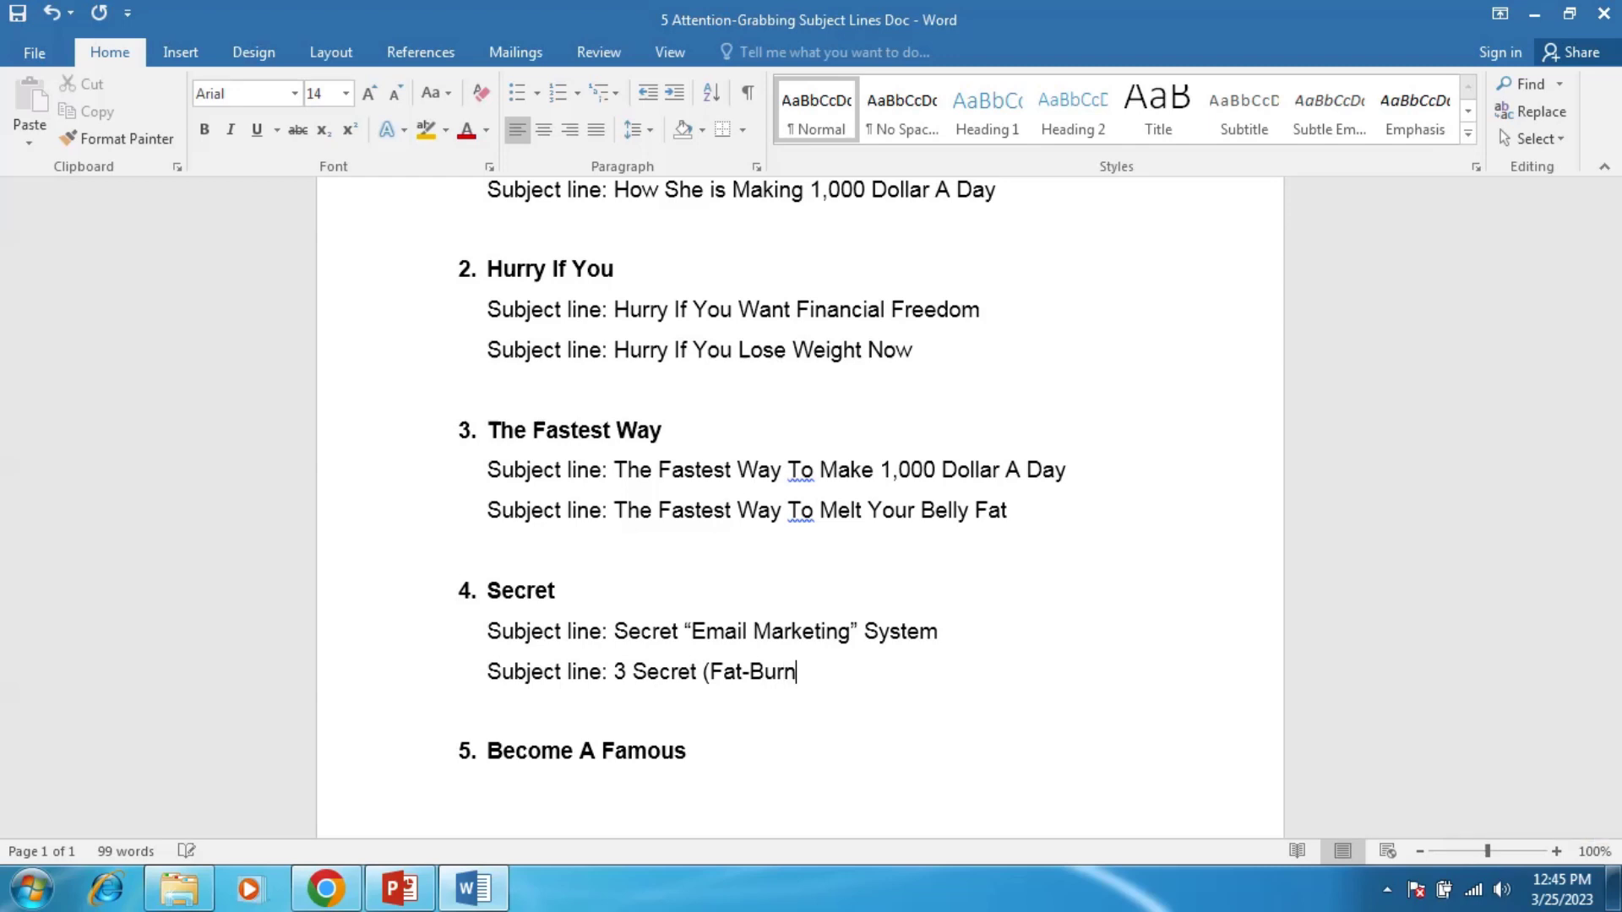
text(ing))
key(Caps_Lock)
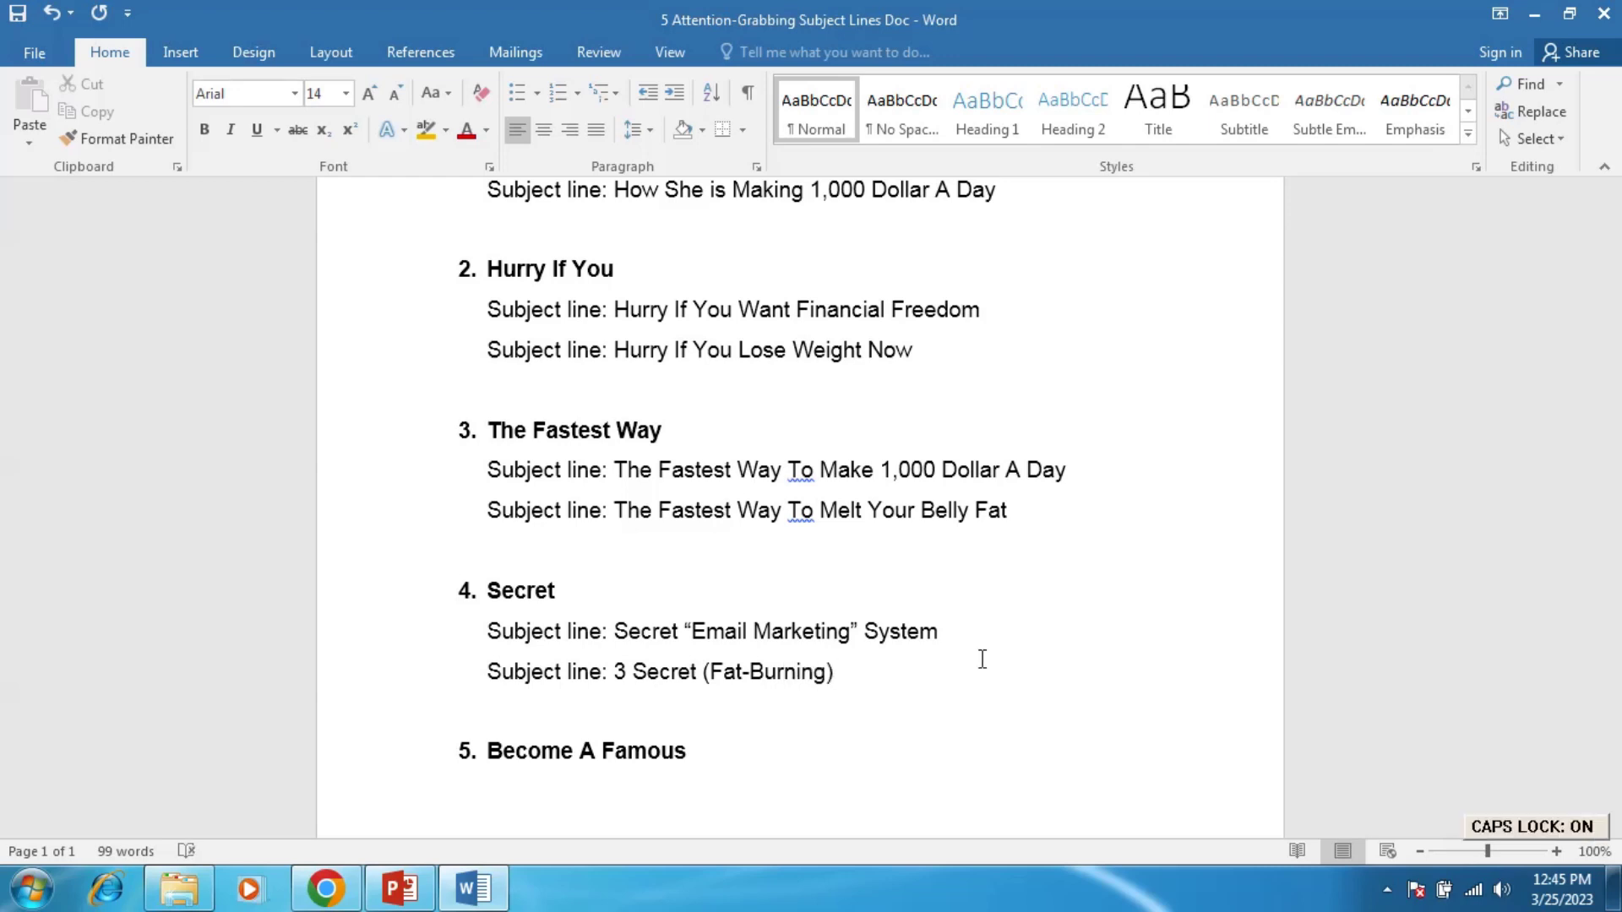
text(M)
key(Caps_Lock)
text(olecules)
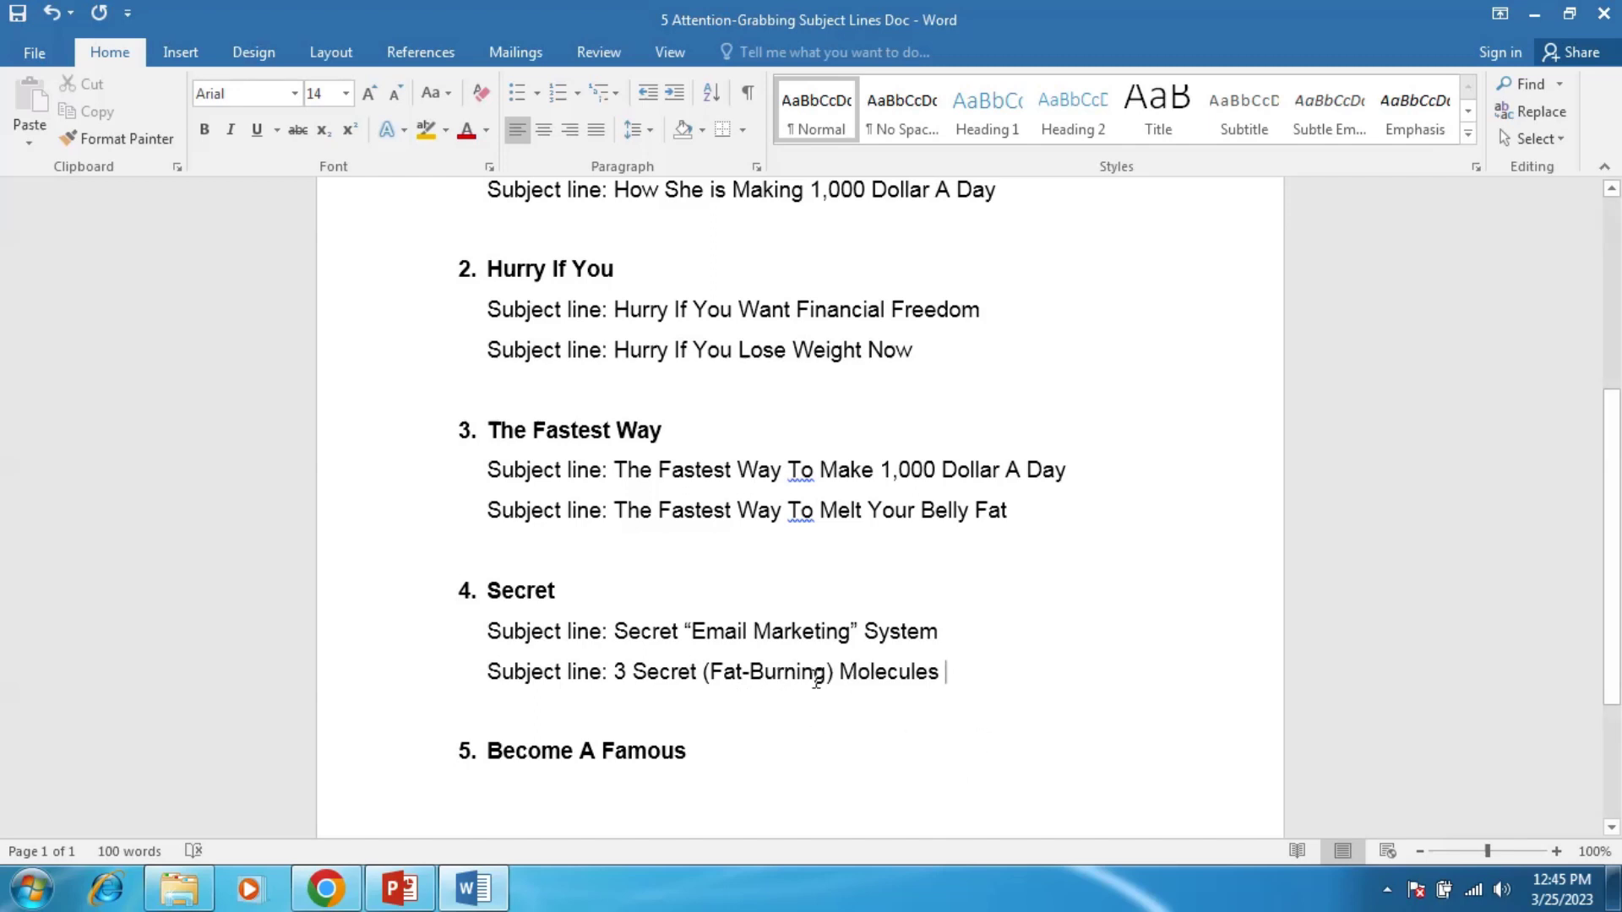
scroll(748, 709, down, 3)
scroll(722, 602, down, 1)
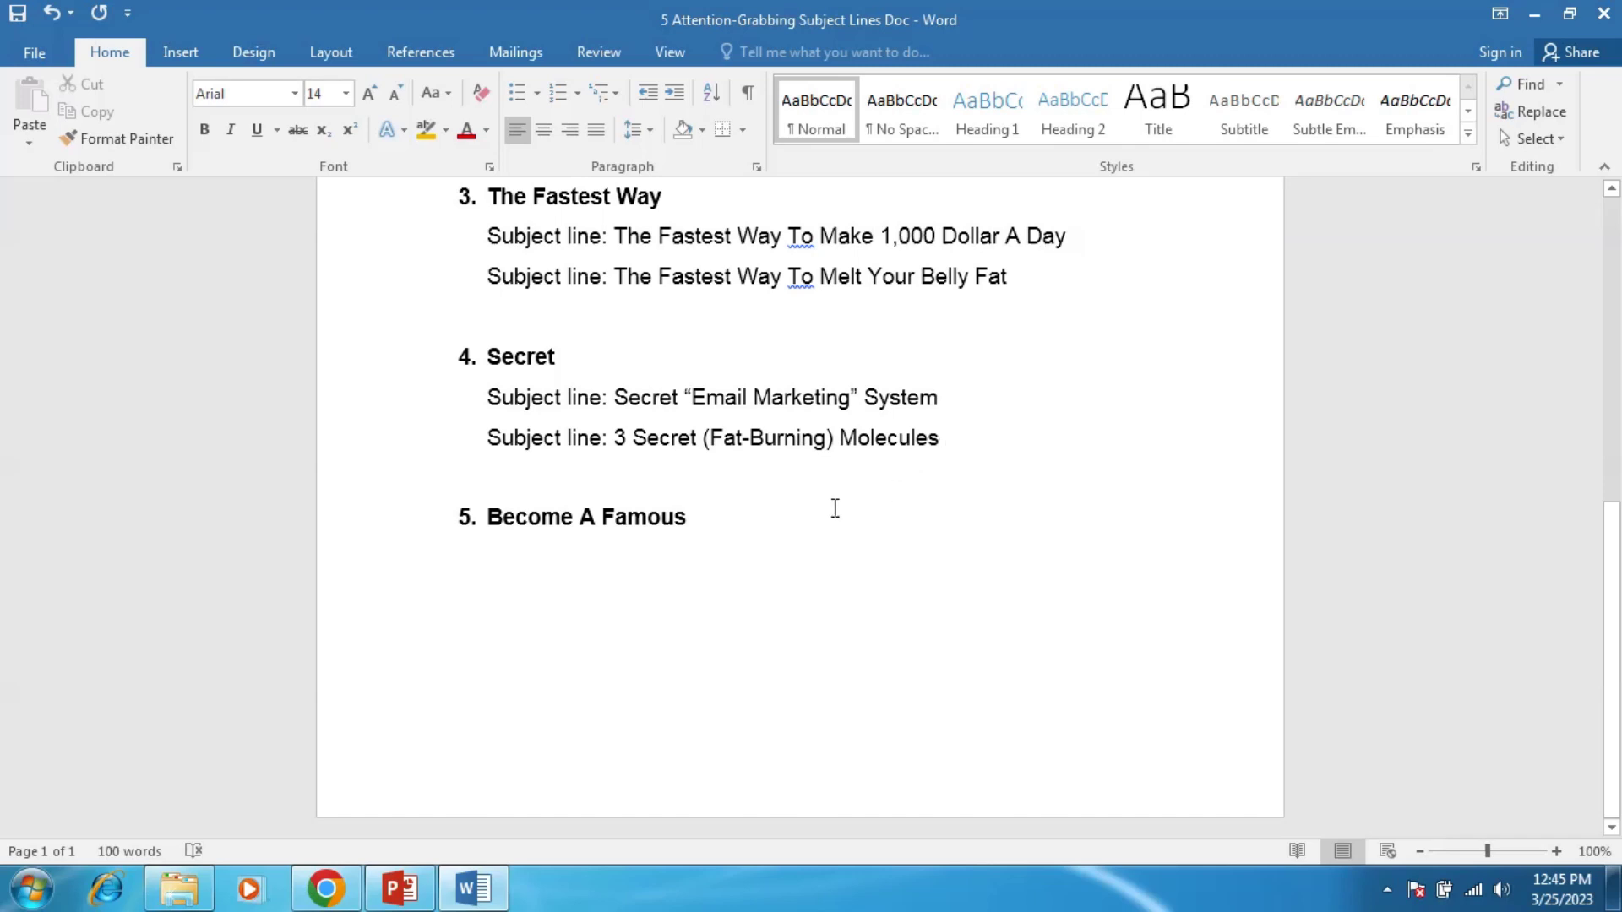
click(474, 569)
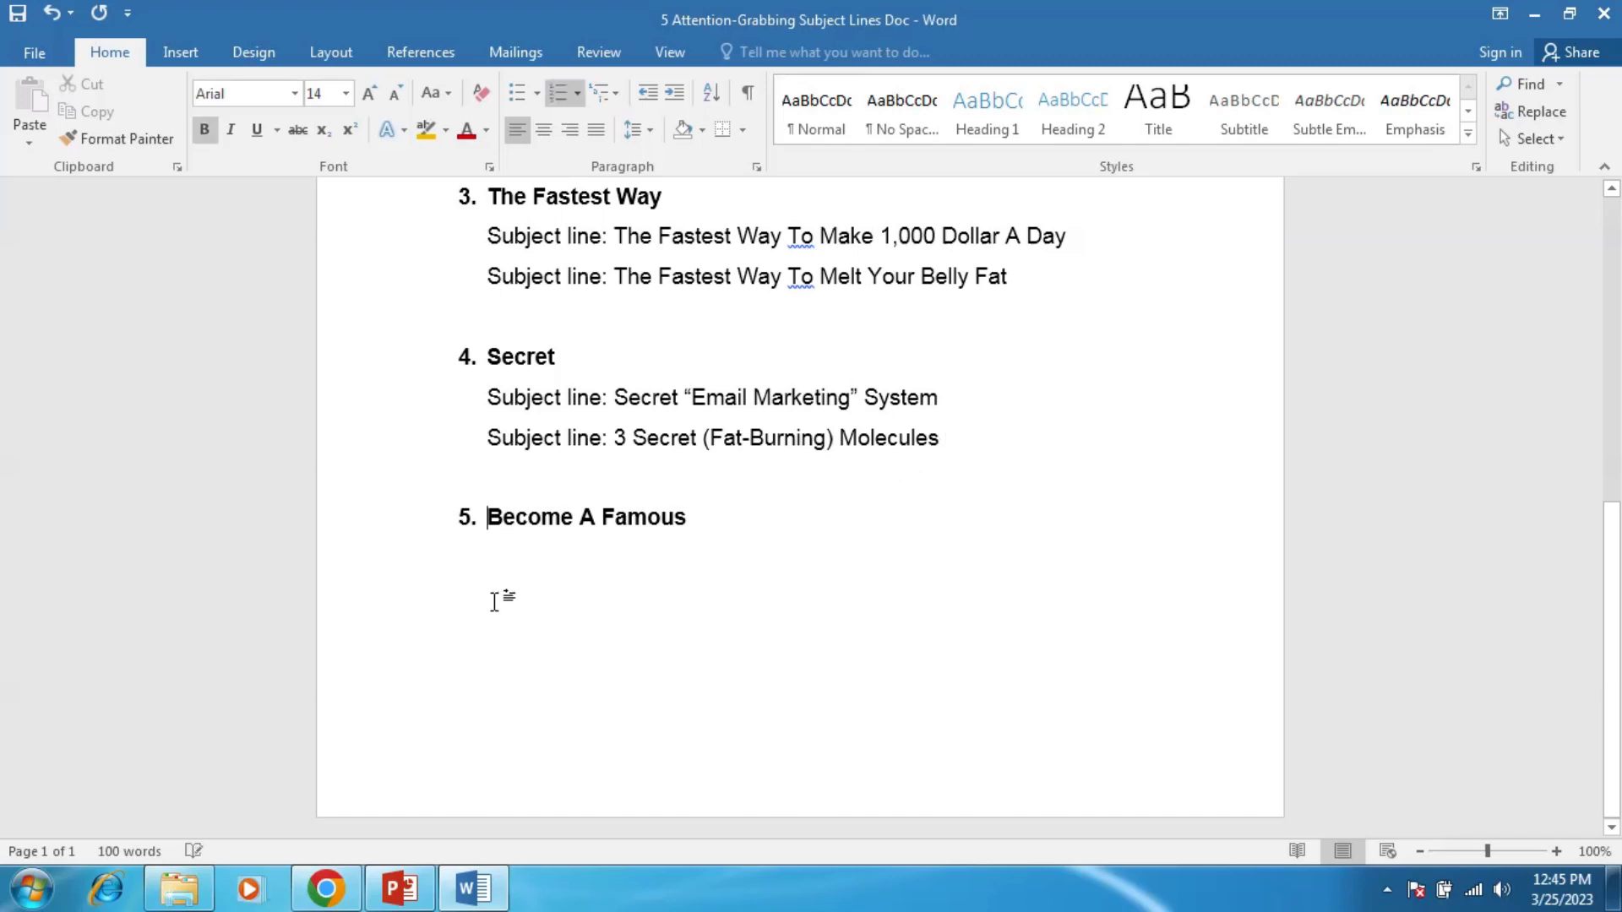
Add an indented, non-bold line under item 5 starting with 'Subject line:'.
click(714, 517)
key(Return)
key(Return)
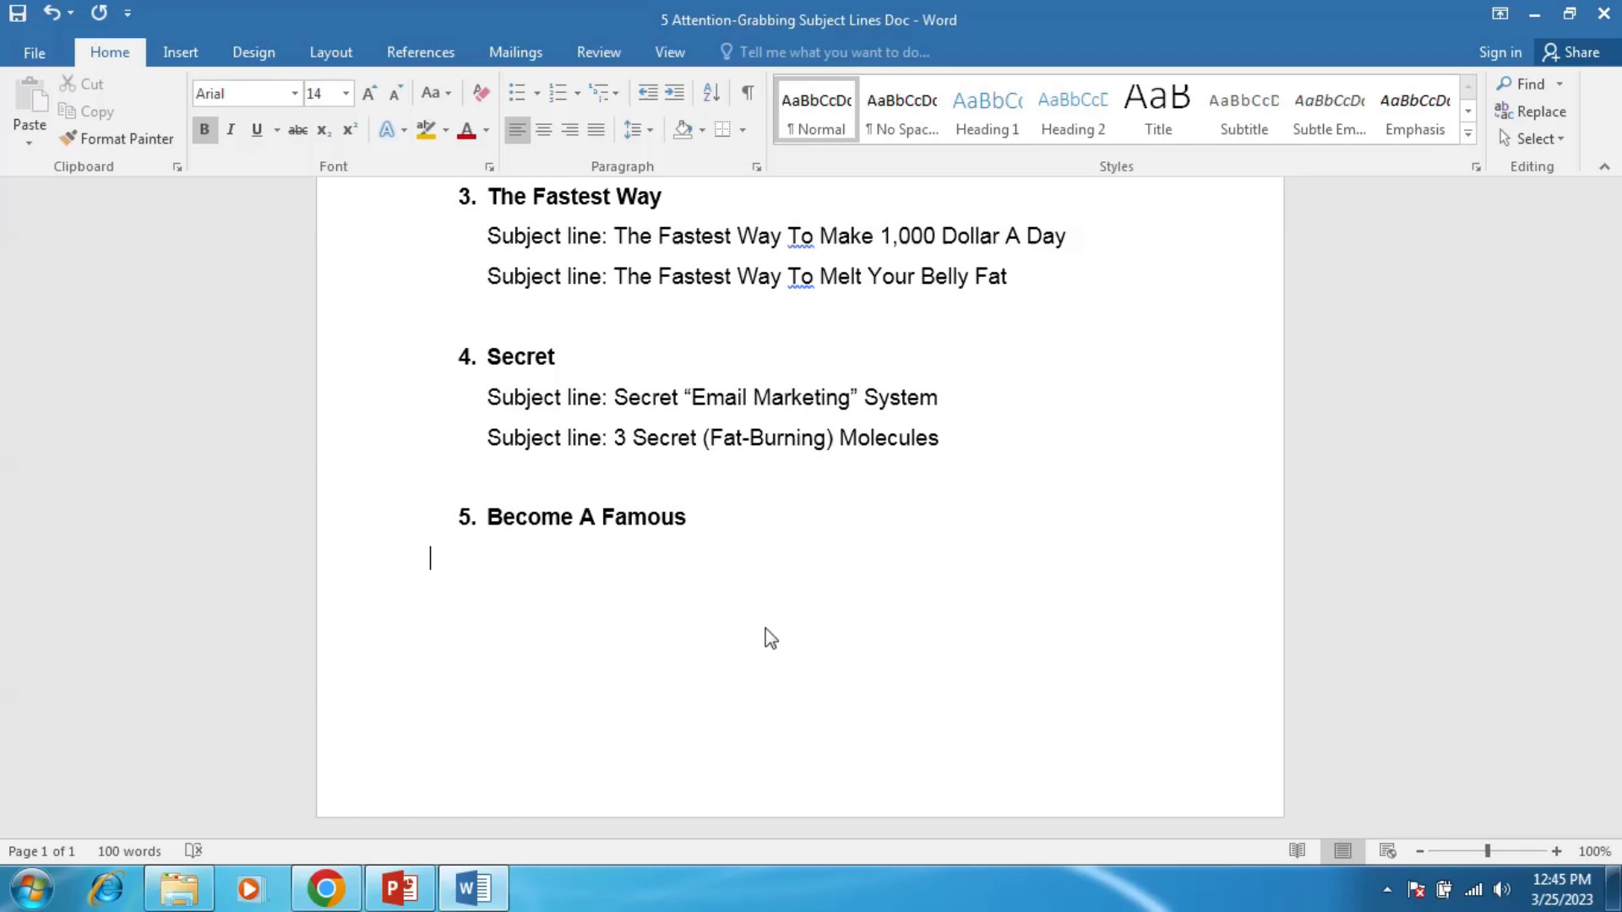
key(Tab)
key(Caps_Lock)
text(S)
key(Caps_Lock)
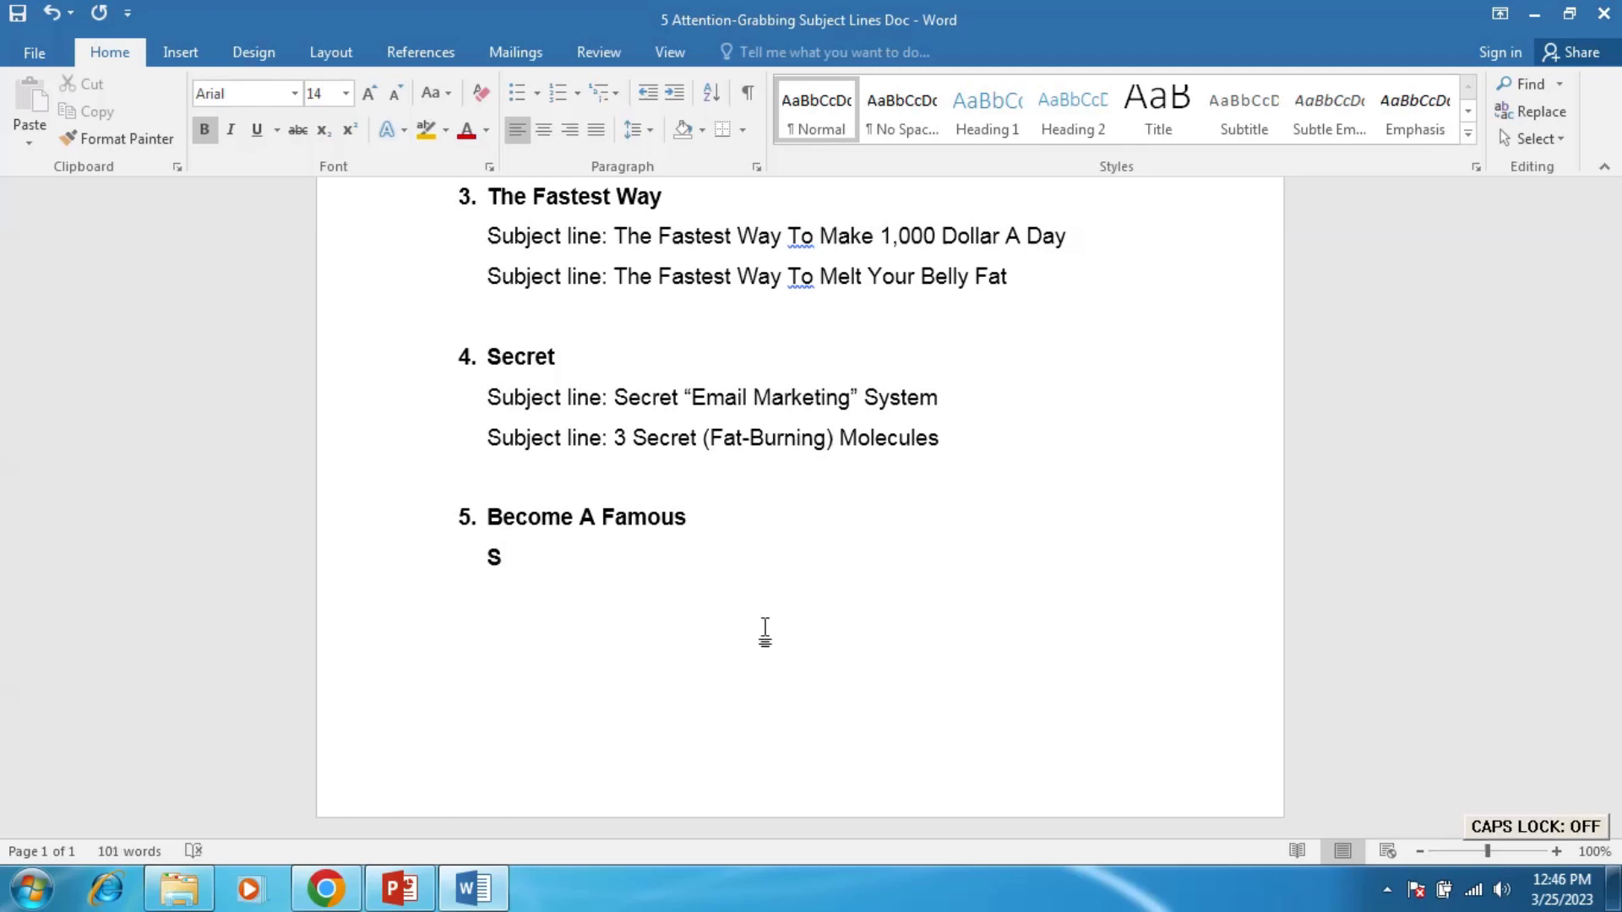
key(BackSpace)
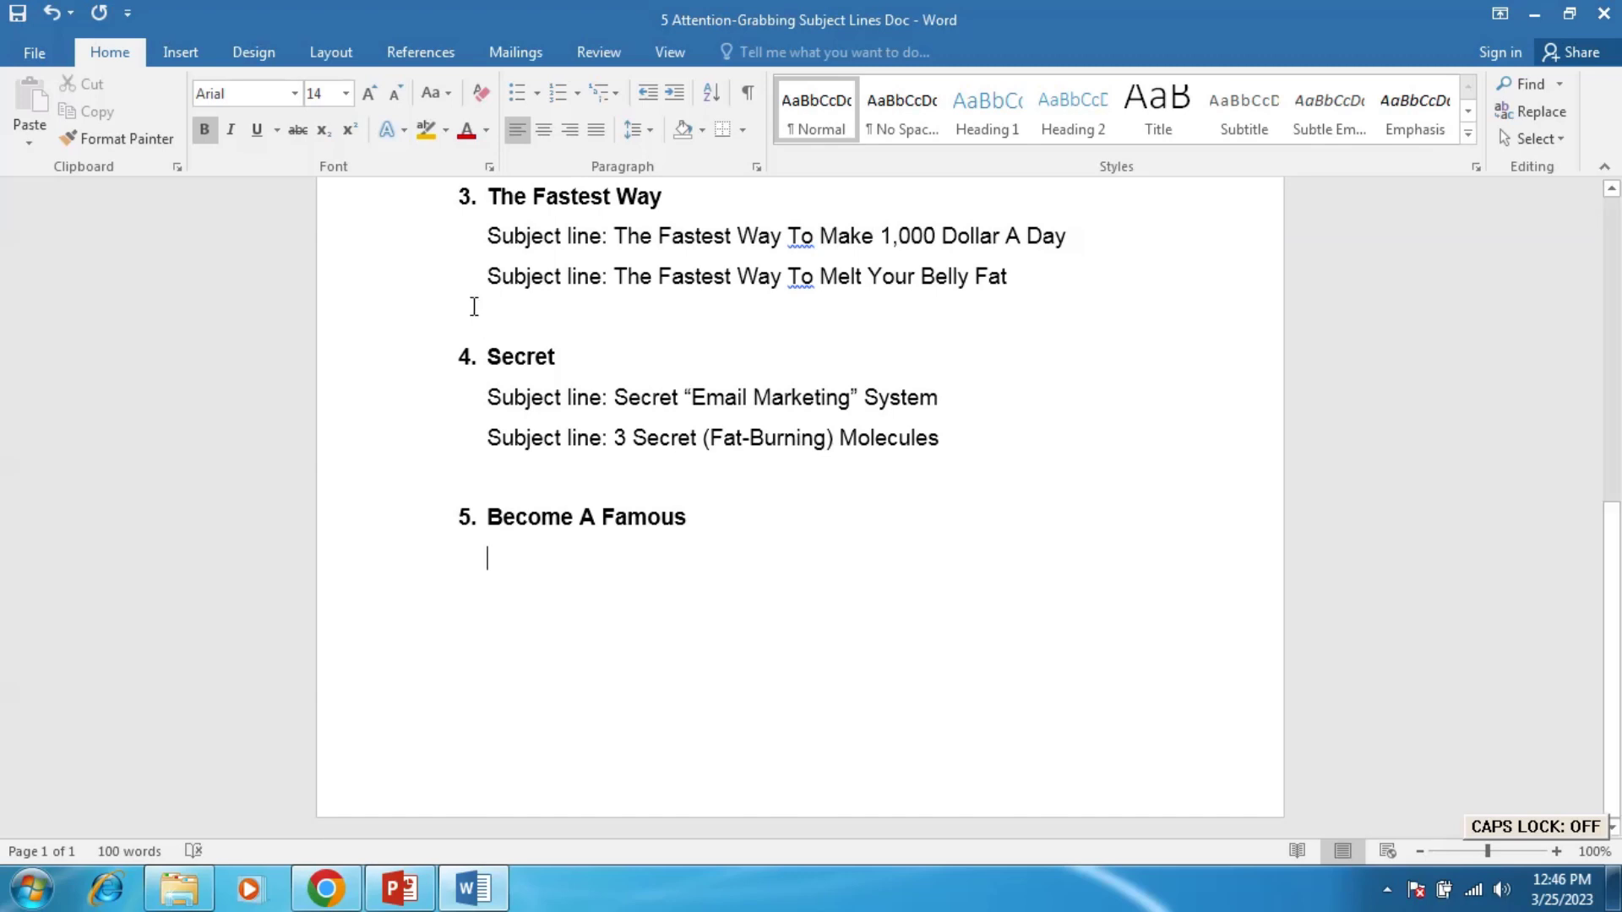
key(ctrl+b)
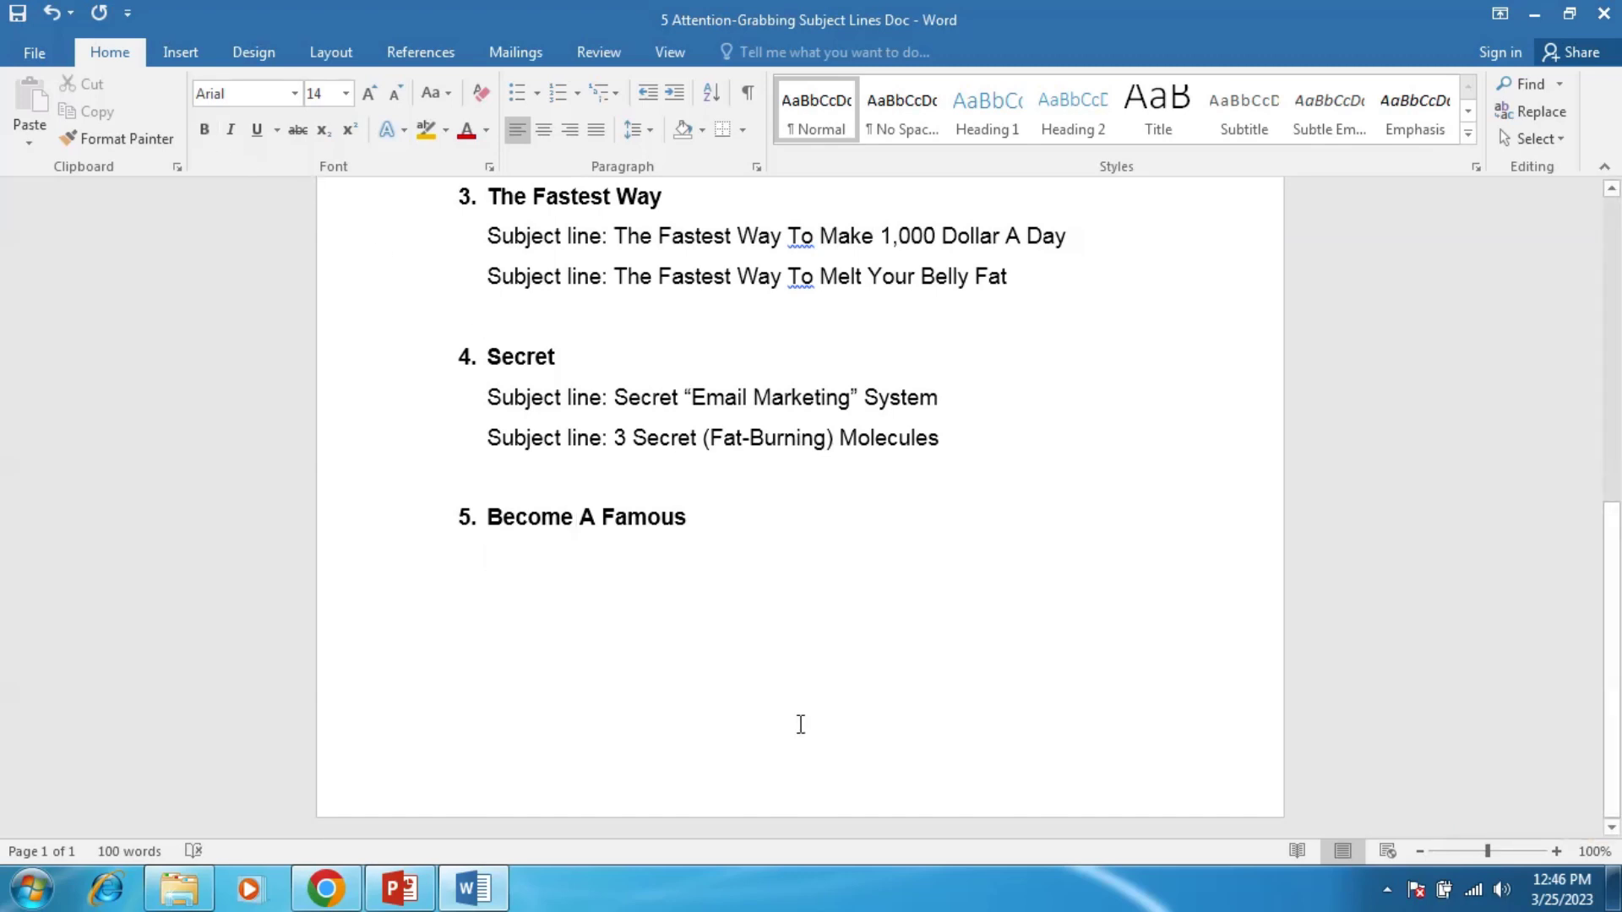
key(Caps_Lock)
text(S)
key(Caps_Lock)
text(ub)
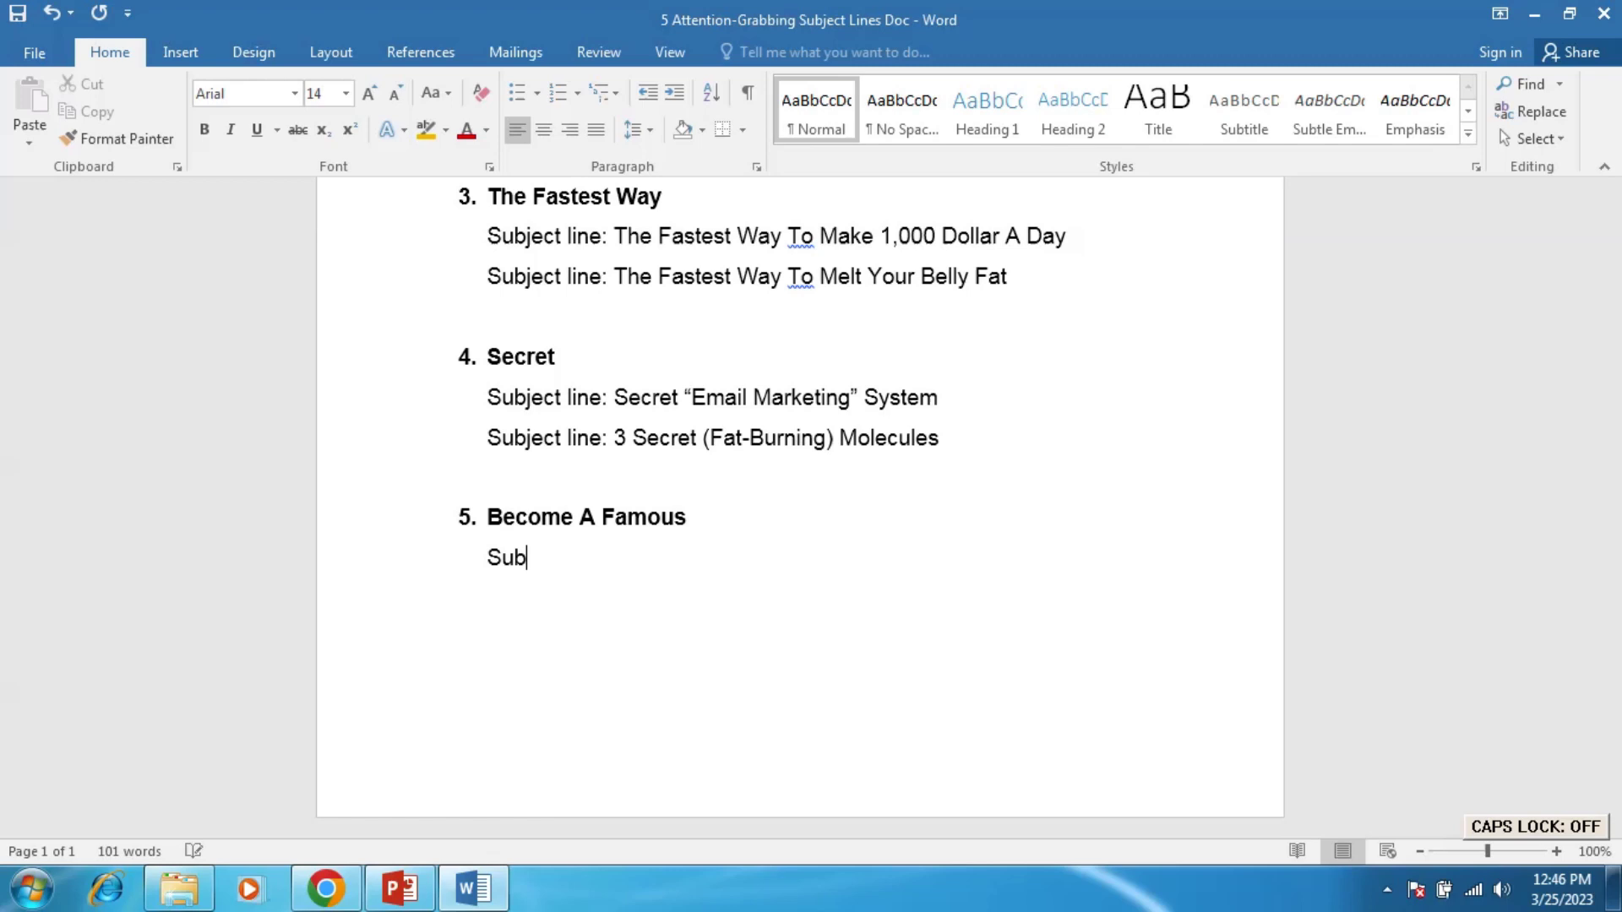
text(ject line:)
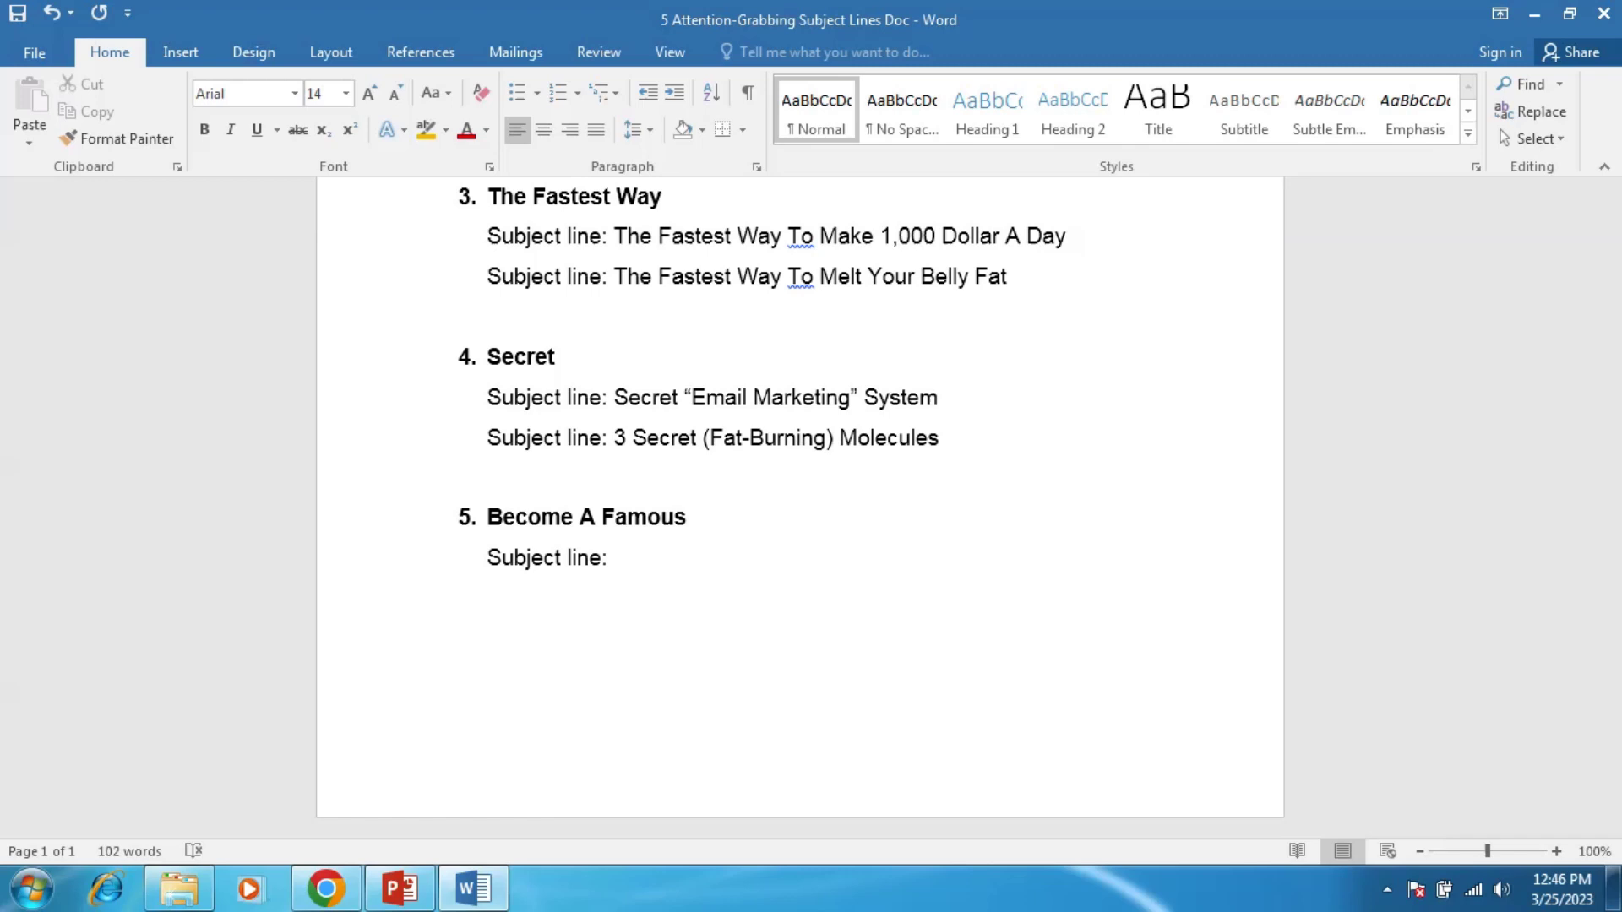
Continue the line with 'Become A Famous Digital Marketing', fixing the Famous misspelling.
key(Caps_Lock)
text(B)
key(Caps_Lock)
text(ecome)
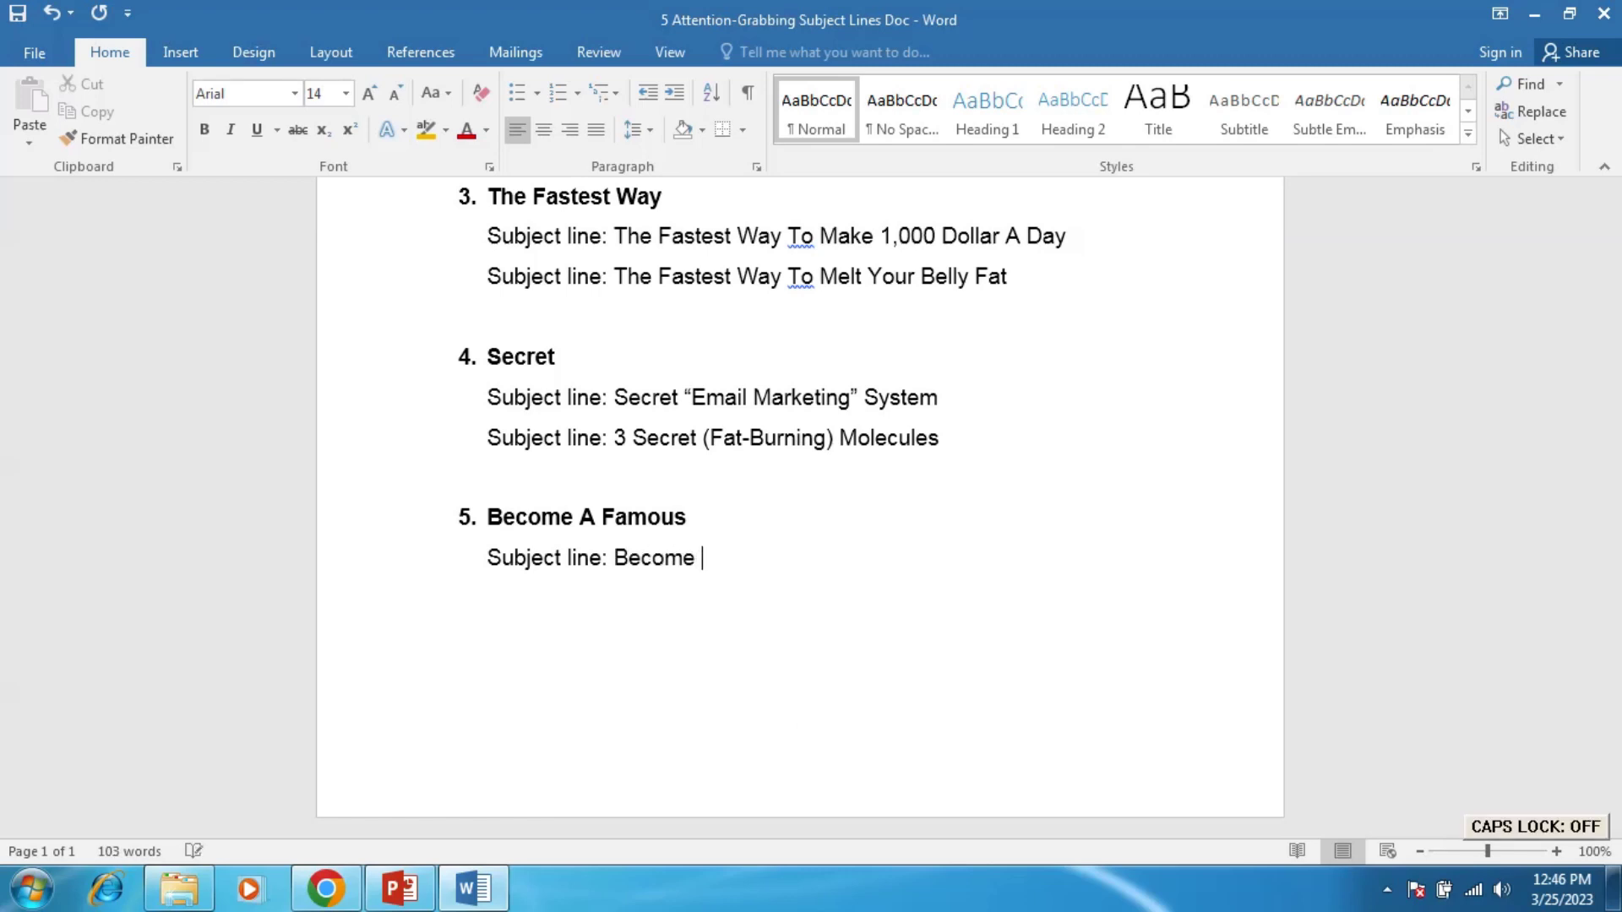
key(Caps_Lock)
text(A)
key(Caps_Lock)
key(Caps_Lock)
text(F)
key(Caps_Lock)
text(amouse)
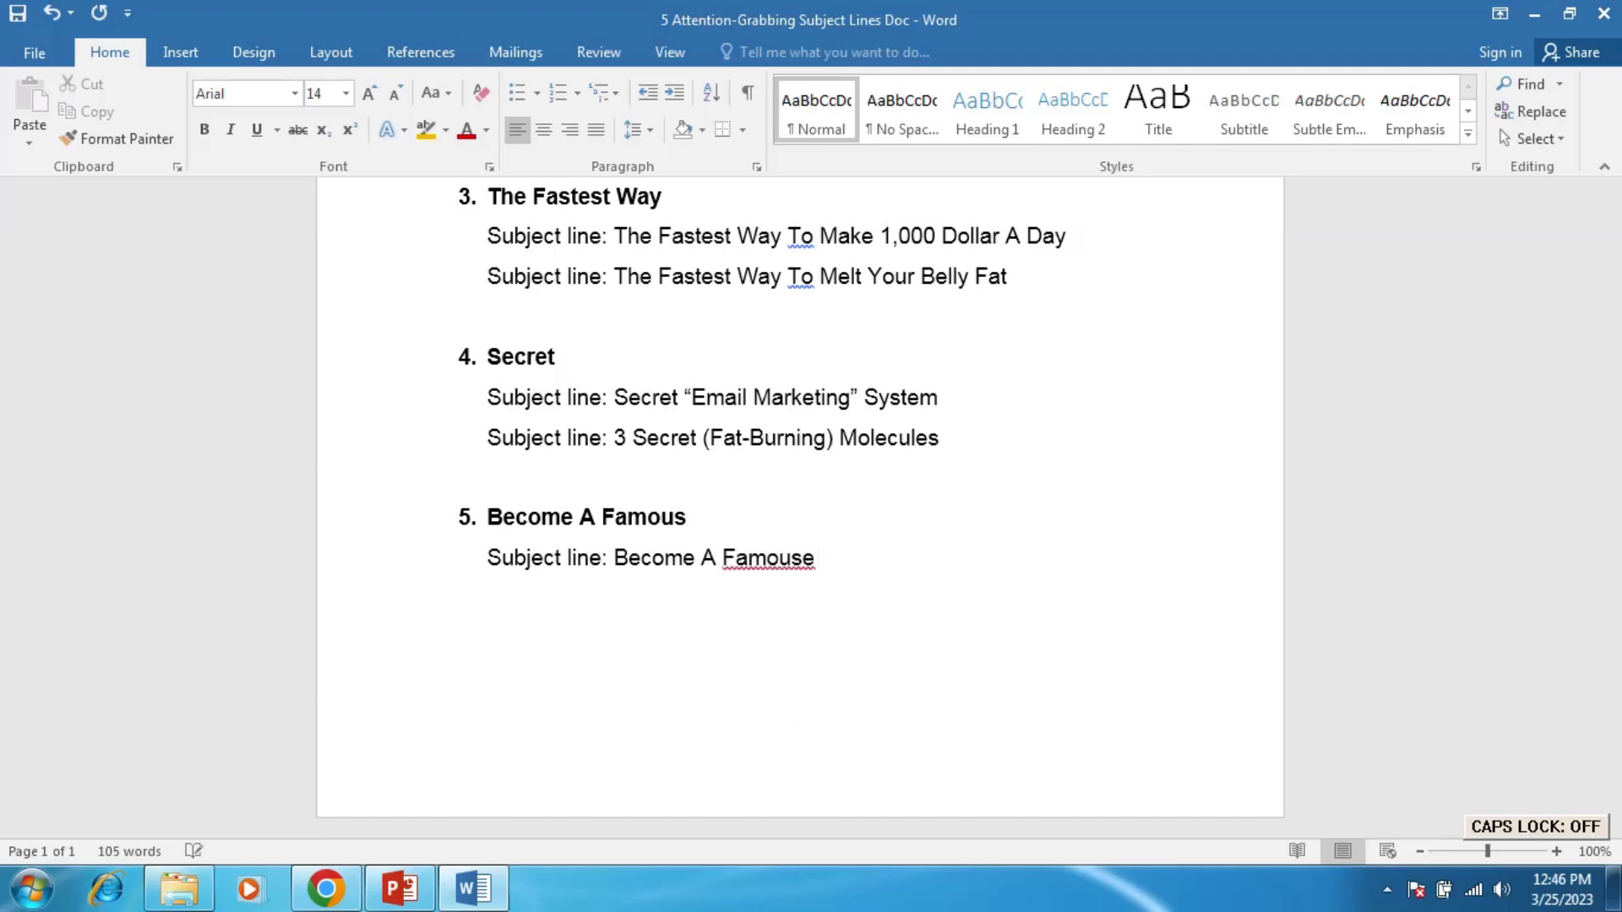
key(BackSpace)
key(BackSpace)
key(BackSpace)
text(s)
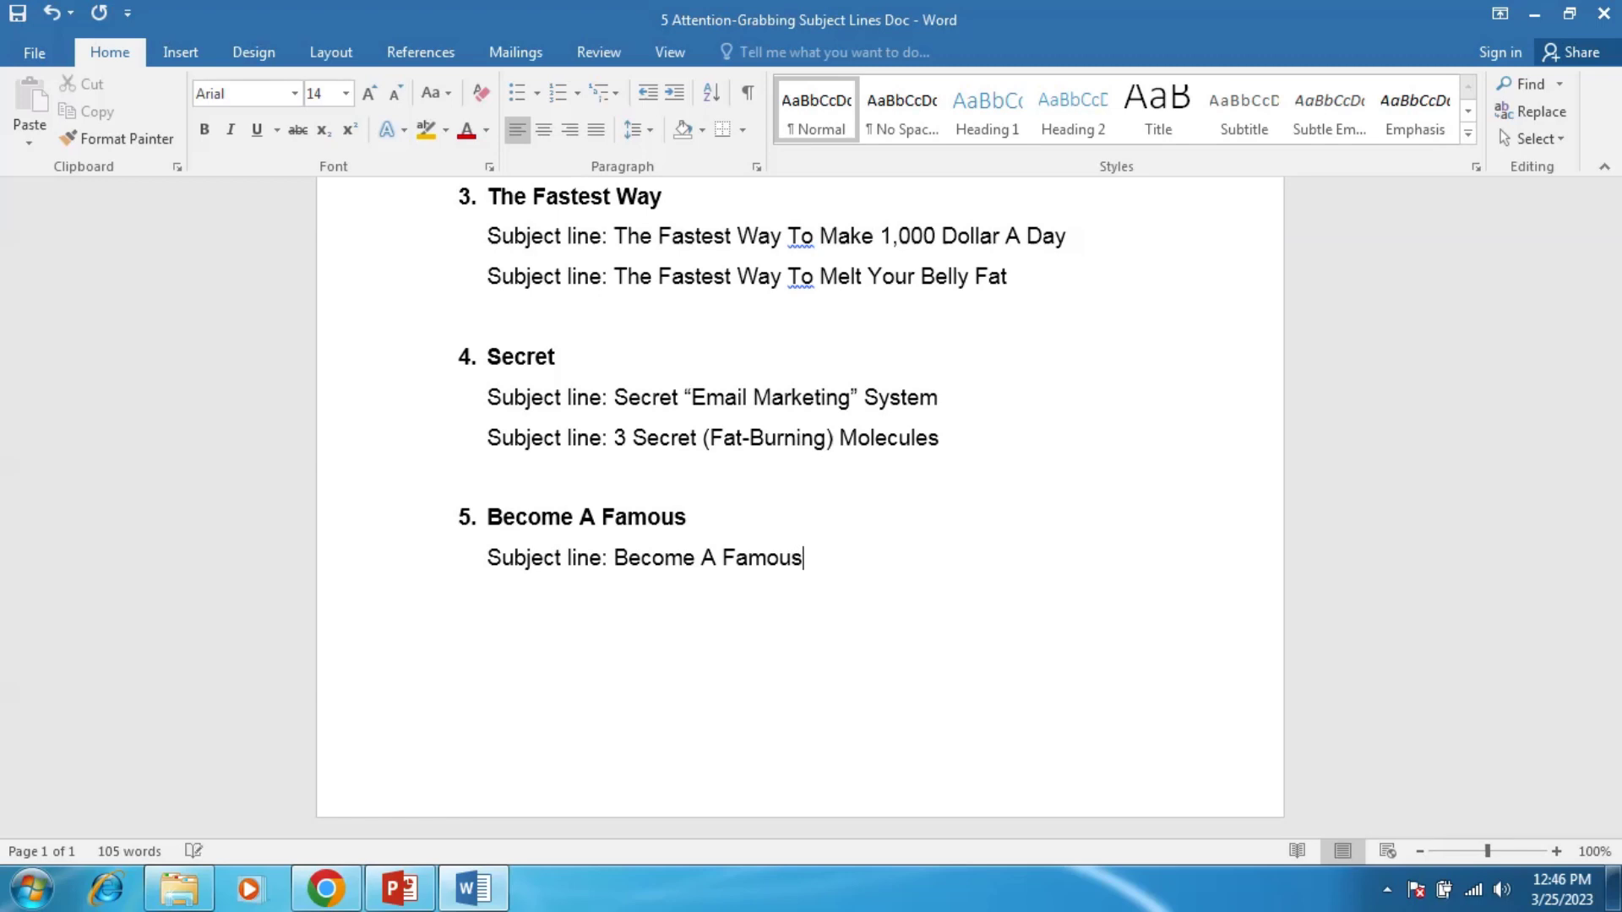
text( D)
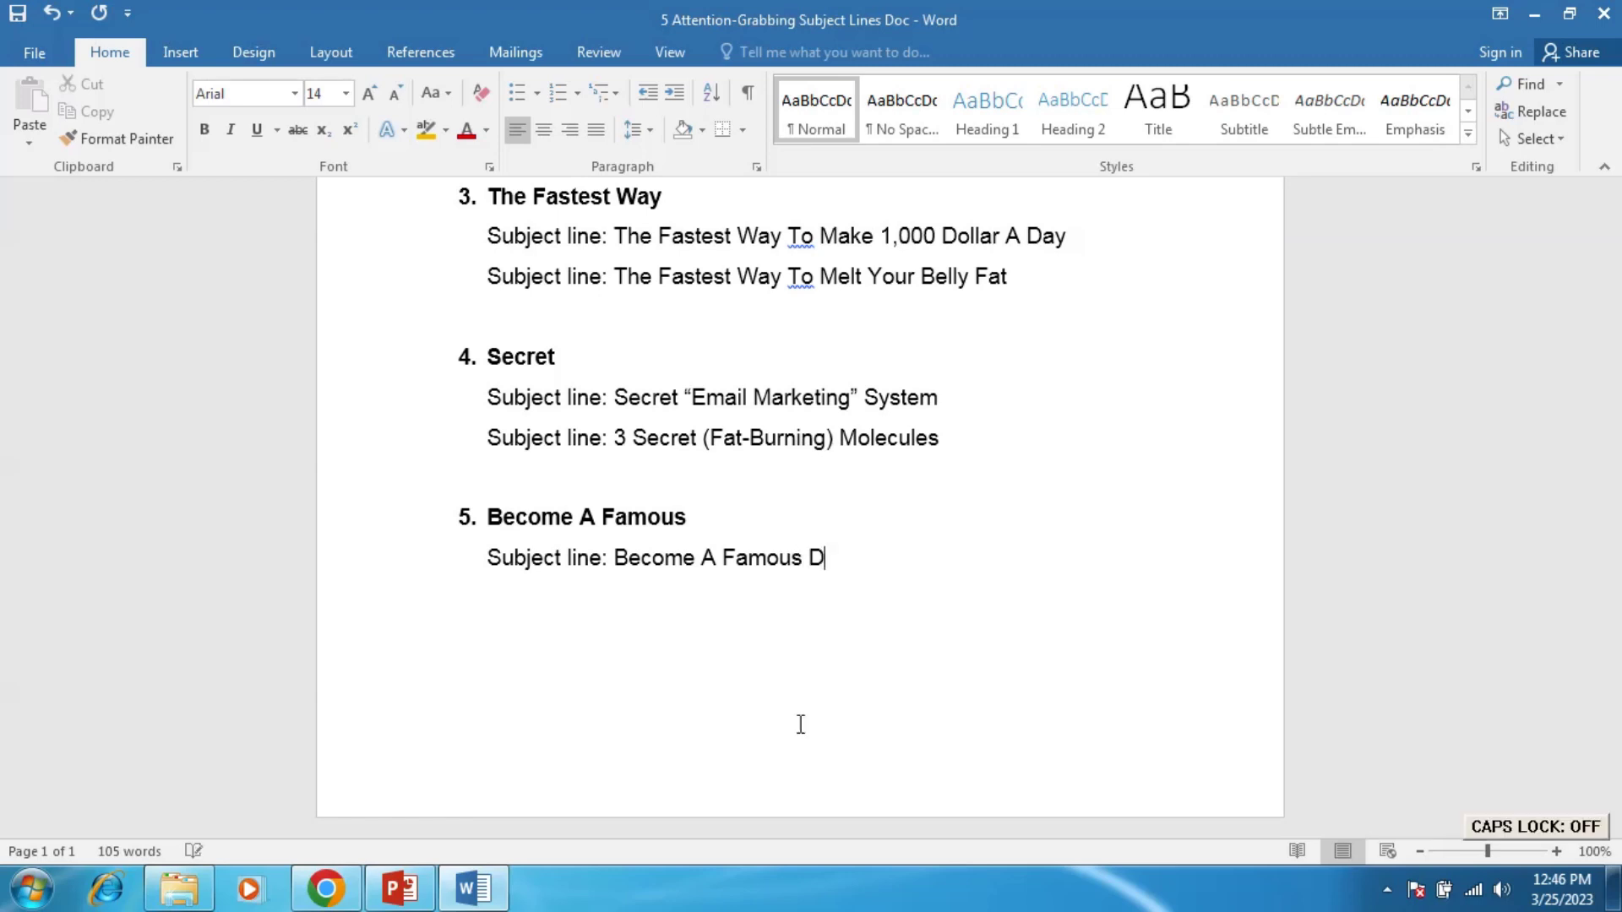
text(igital Marketing)
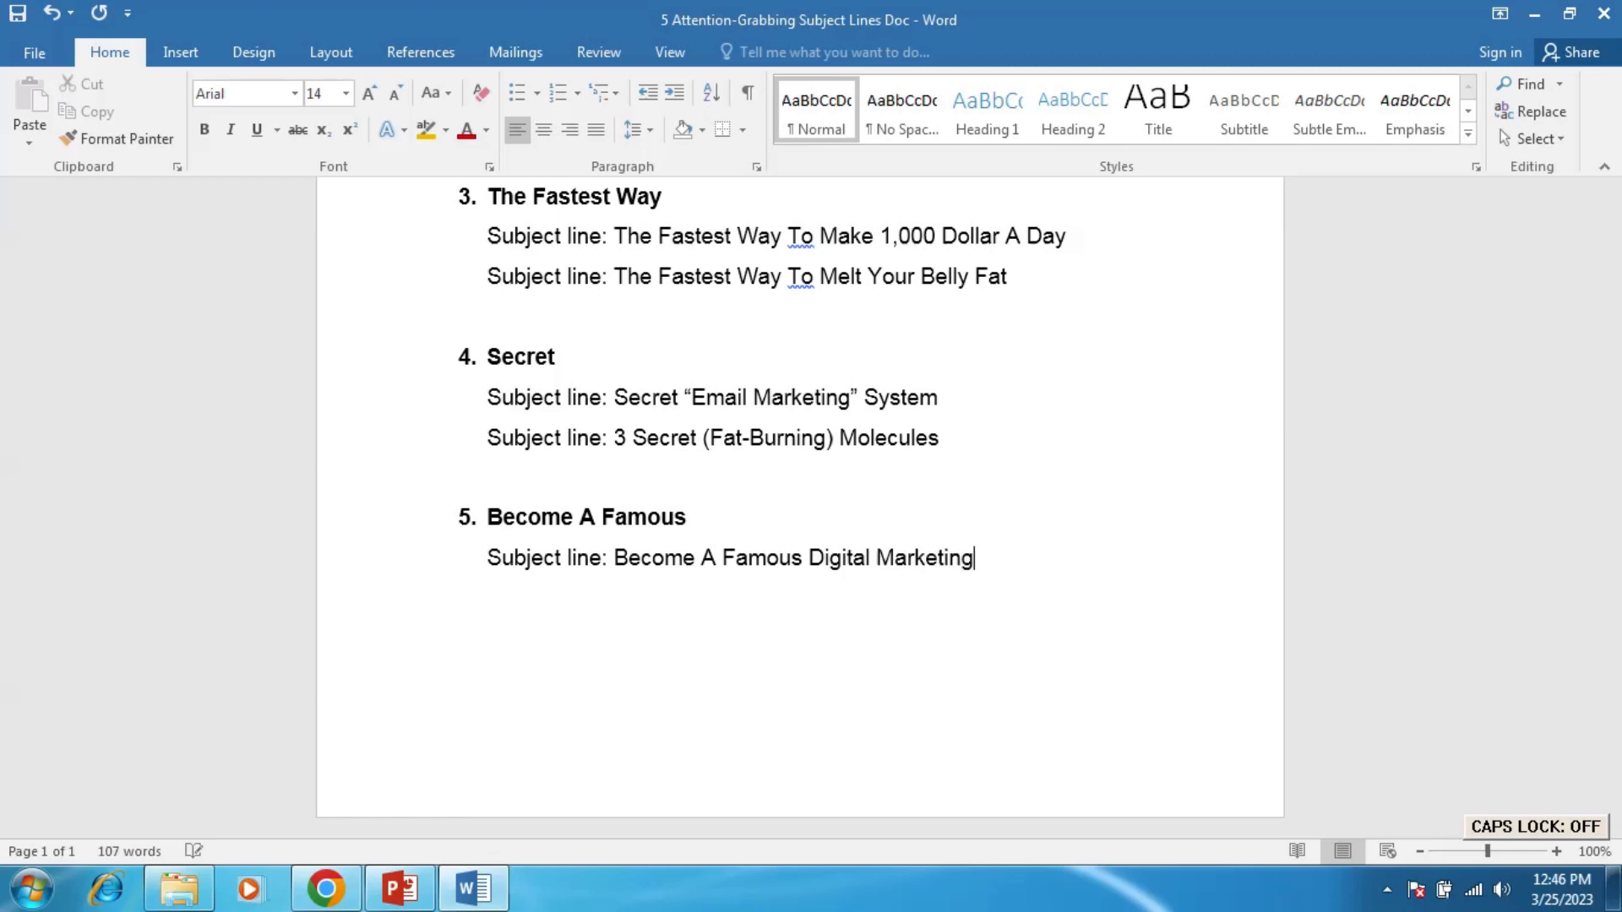
Finish the example by appending 'In 3 Weeks'.
key(Caps_Lock)
text(I)
key(Caps_Lock)
text(n 3)
key(Caps_Lock)
text(W)
key(Caps_Lock)
text(eeks)
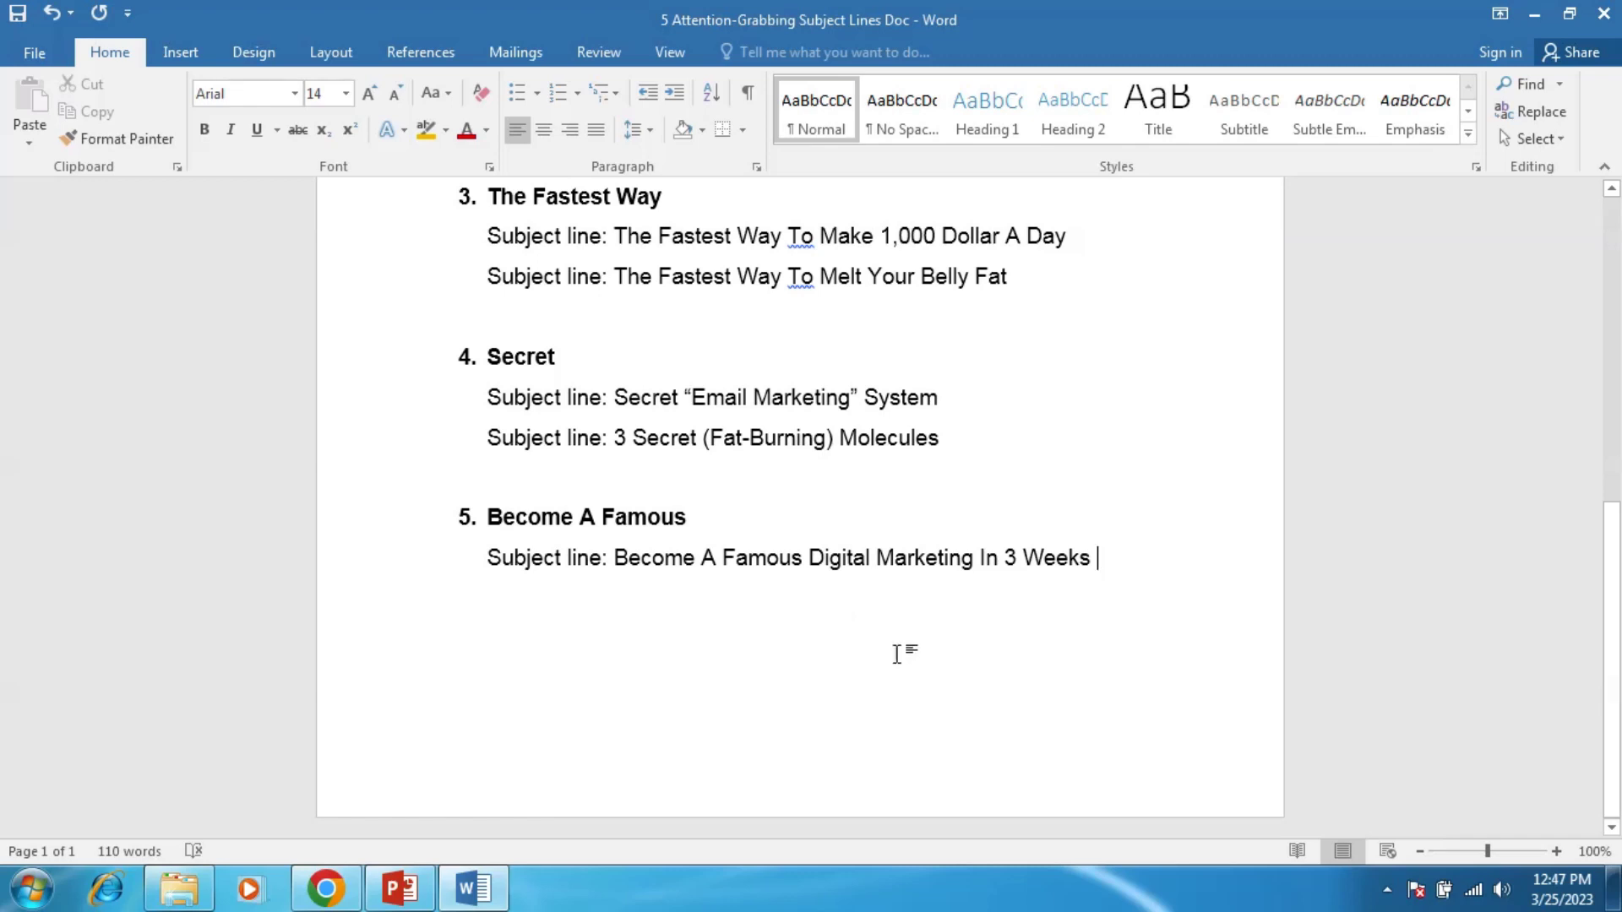
Start a new line reading 'Subject line:', correcting the typos along the way.
key(Return)
key(Caps_Lock)
text(S)
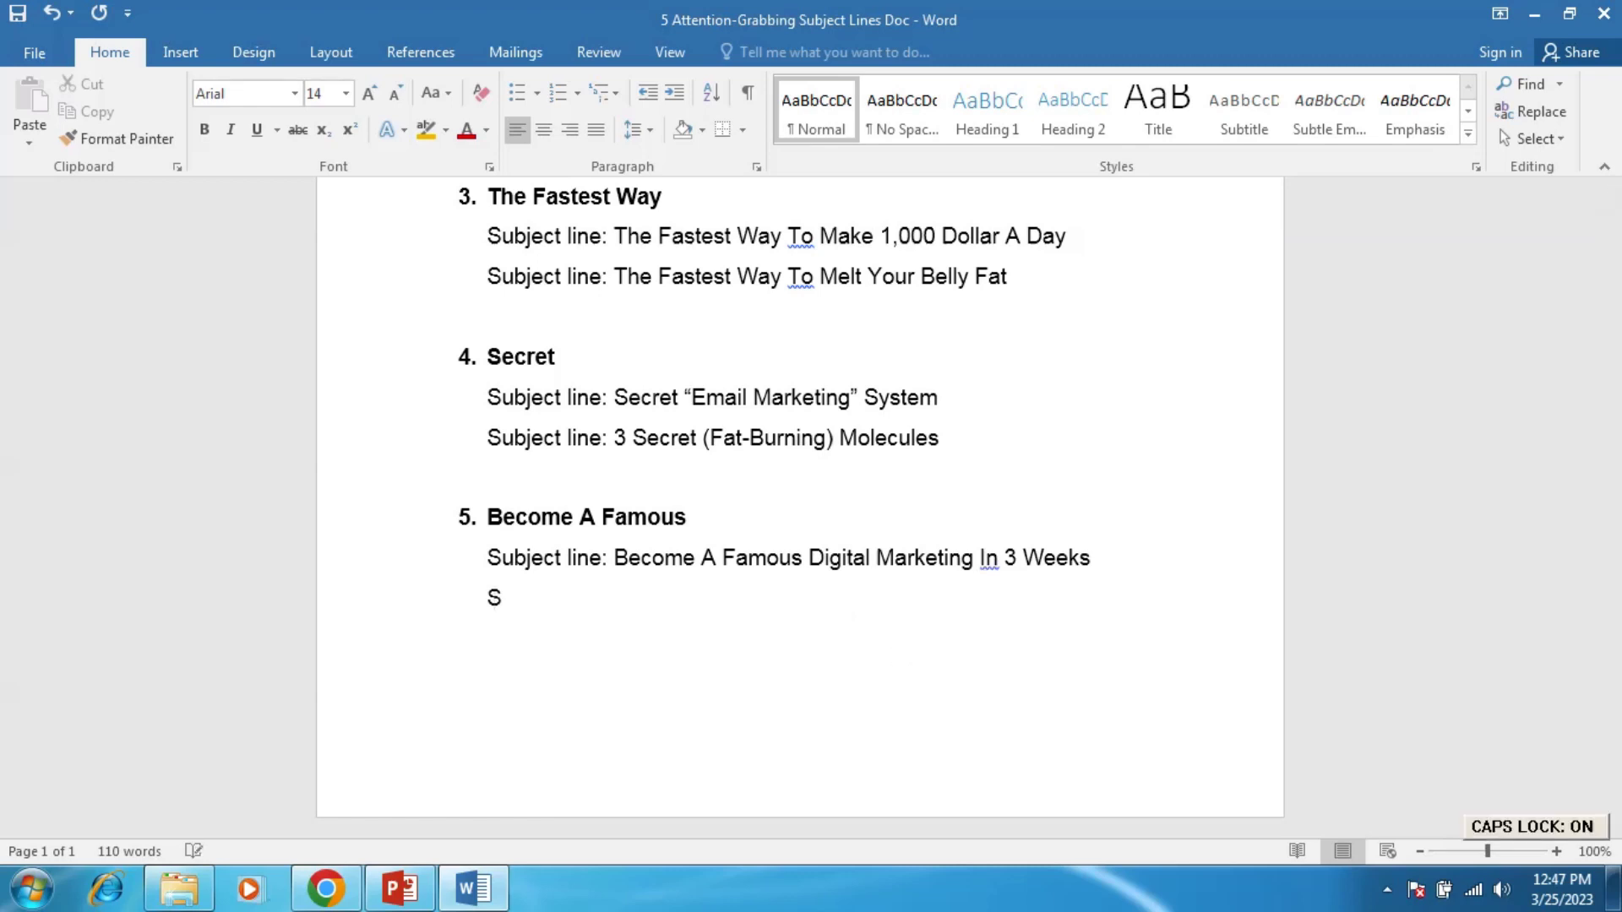
key(Caps_Lock)
text(ub)
text(ect line)
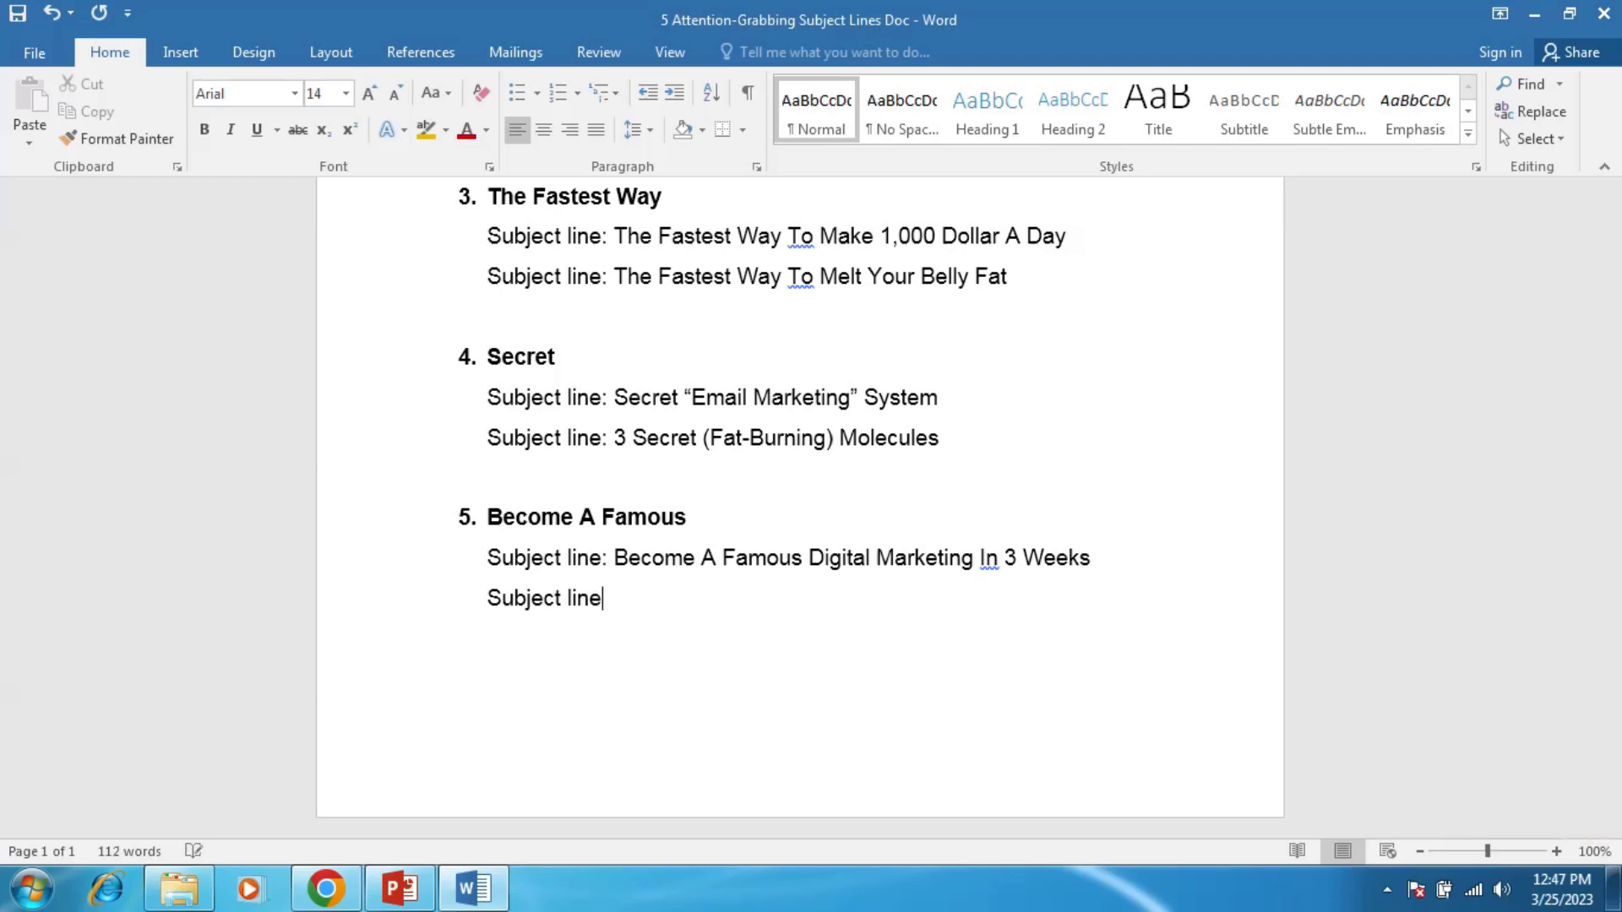
text(")
key(Caps_Lock)
key(BackSpace)
key(BackSpace)
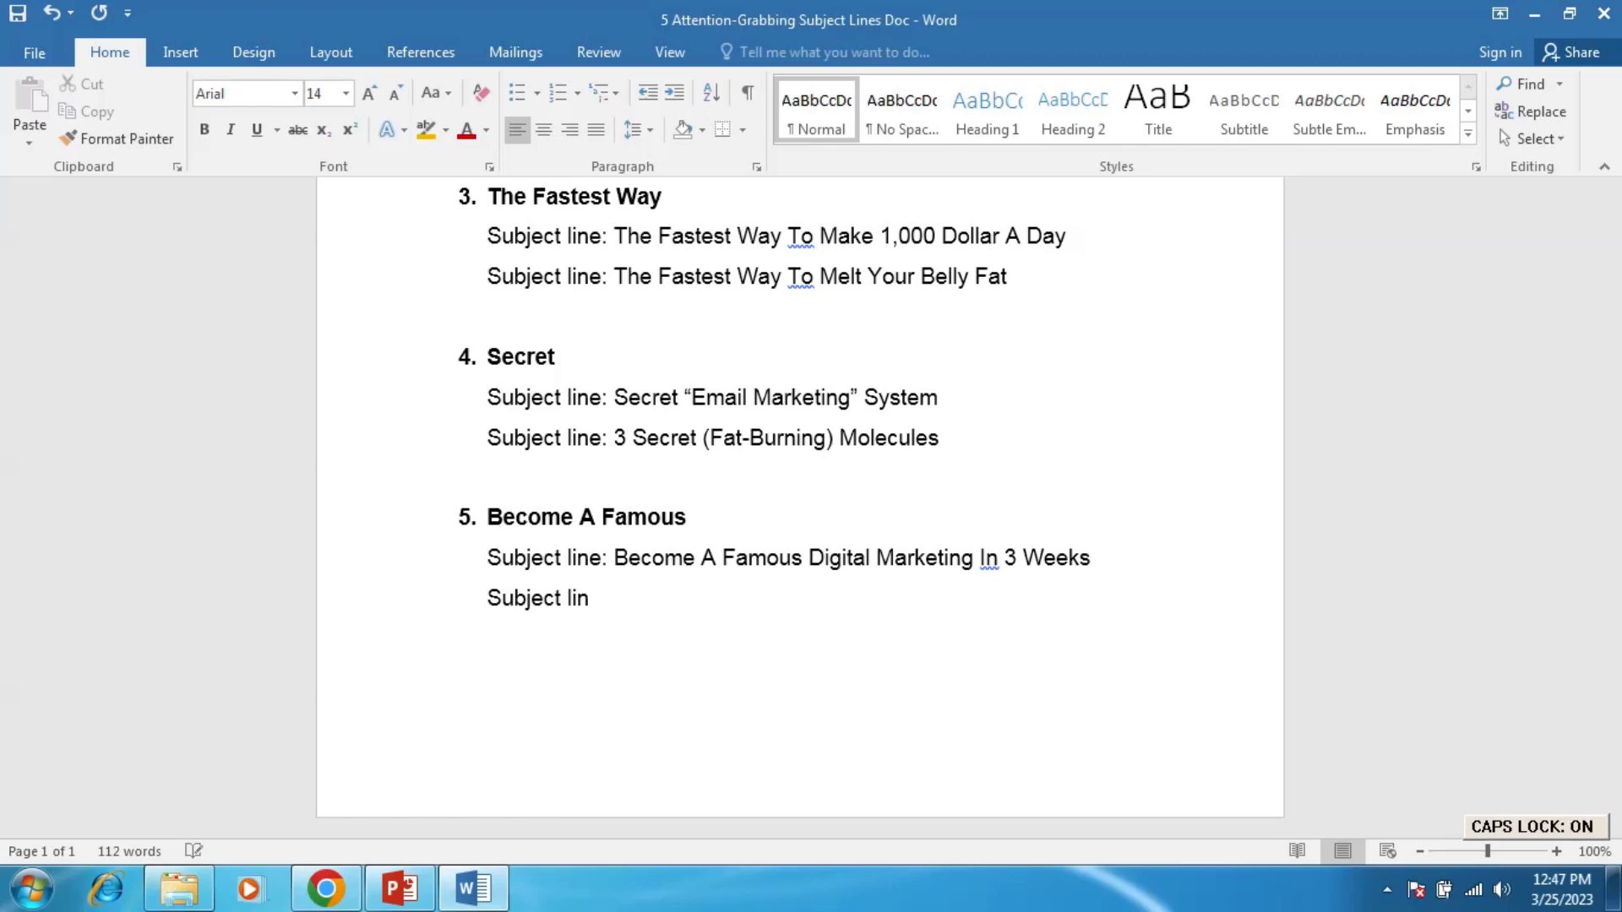
text(E)
key(BackSpace)
key(Caps_Lock)
text(e:)
Type 'Become A Famous' after the label, fixing the misspelled Famous.
key(Caps_Lock)
text(B)
key(Caps_Lock)
text(ecome)
key(Caps_Lock)
text(A)
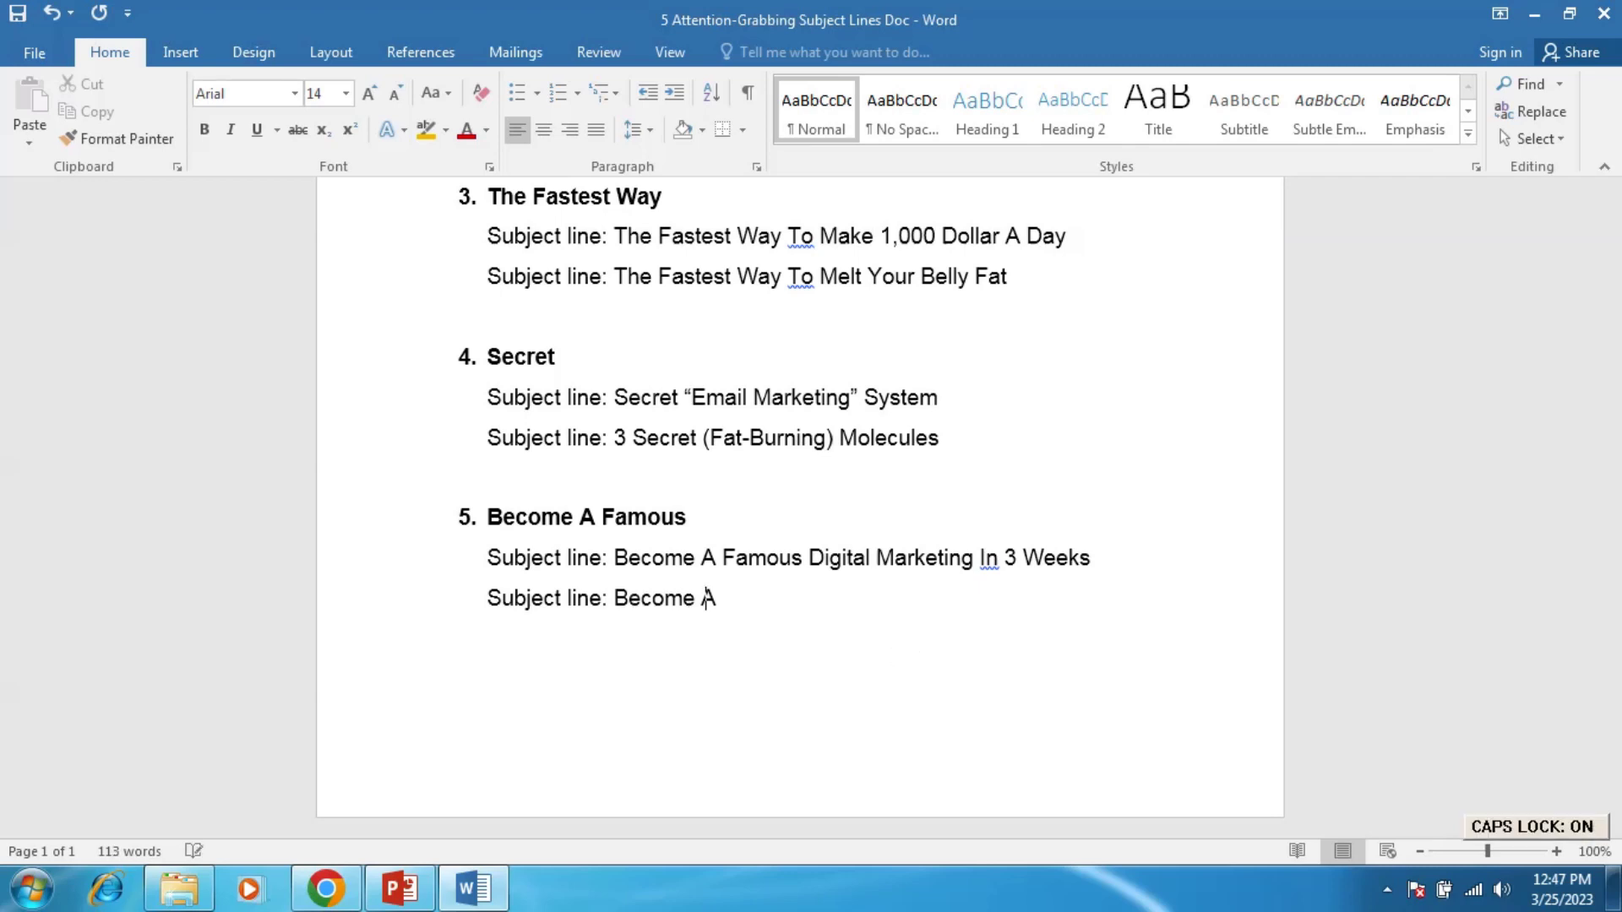
key(Caps_Lock)
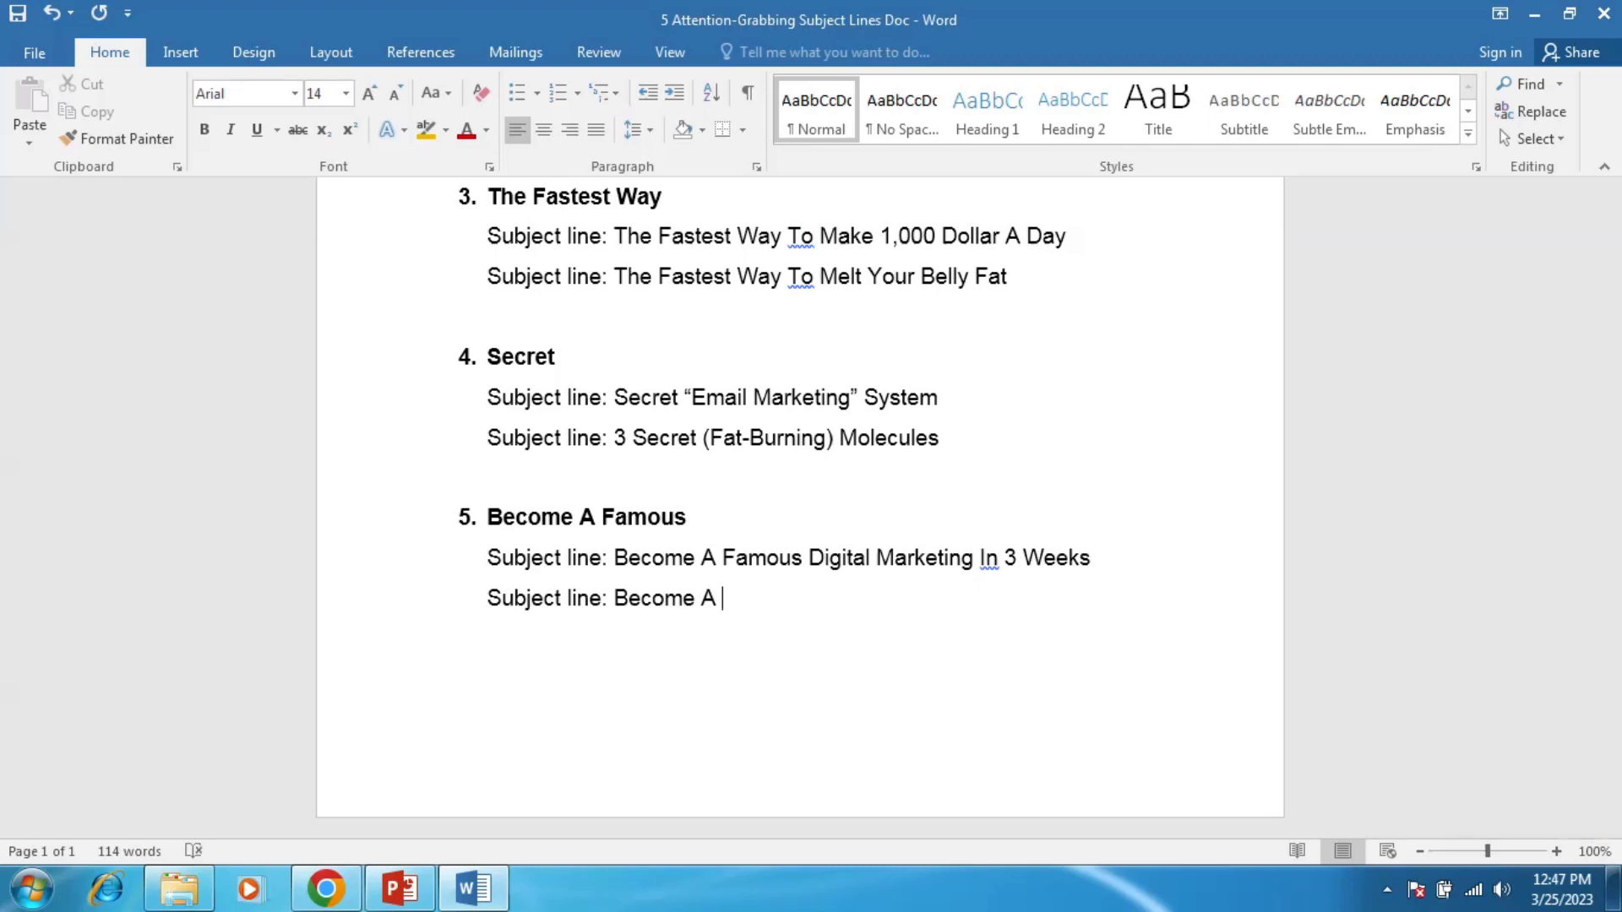
key(Caps_Lock)
text(F)
key(Caps_Lock)
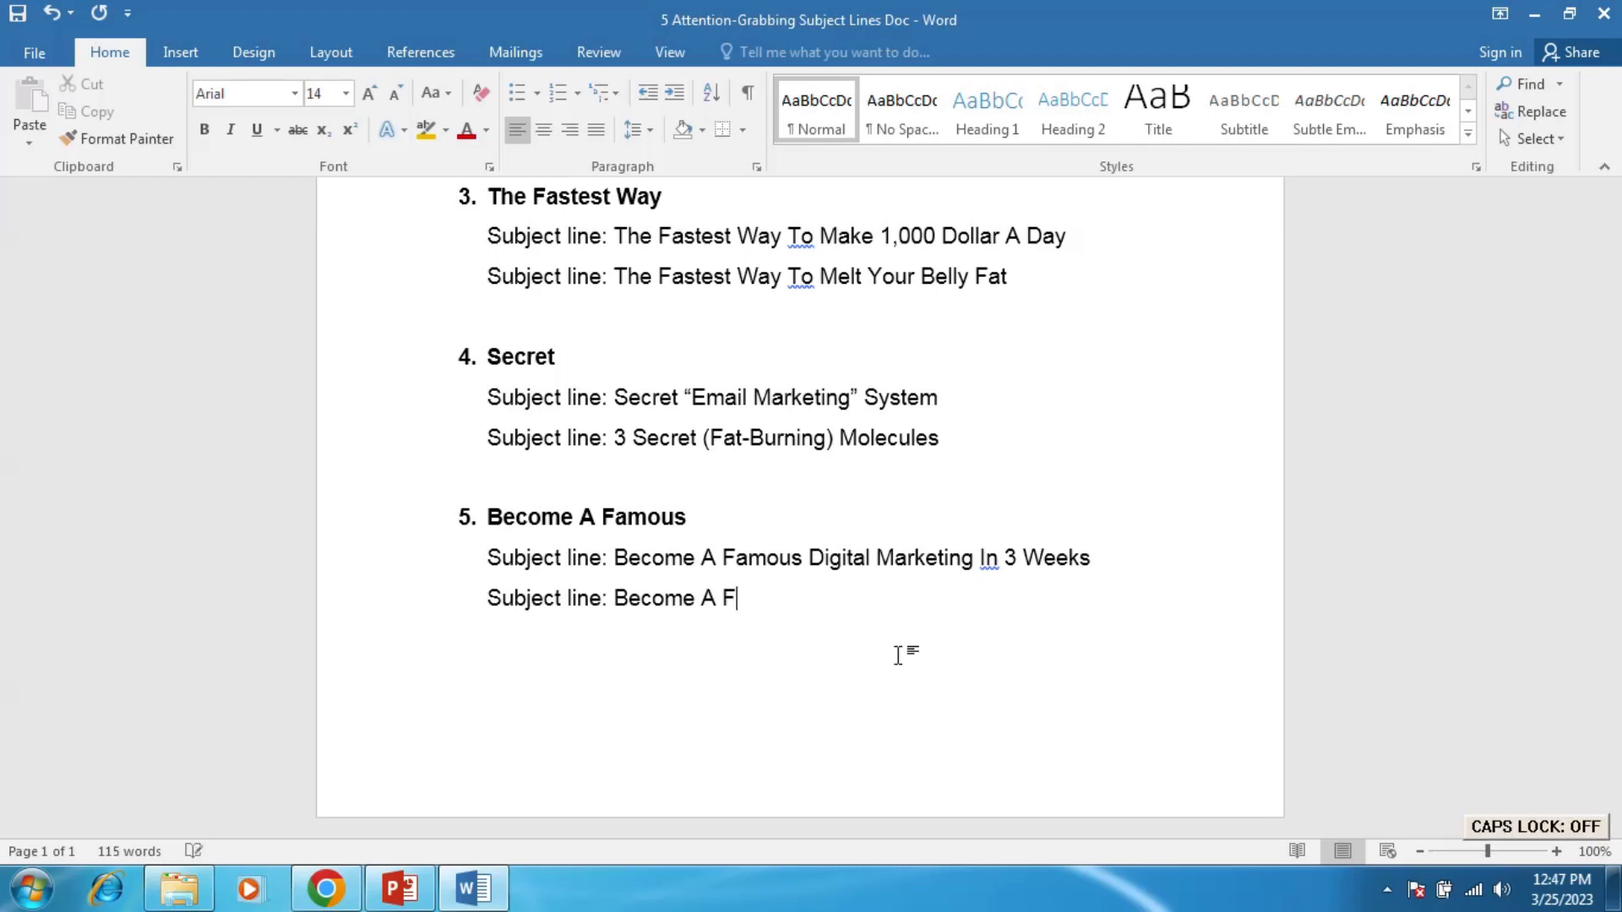
text(amouse)
key(BackSpace)
key(BackSpace)
key(BackSpace)
text(us)
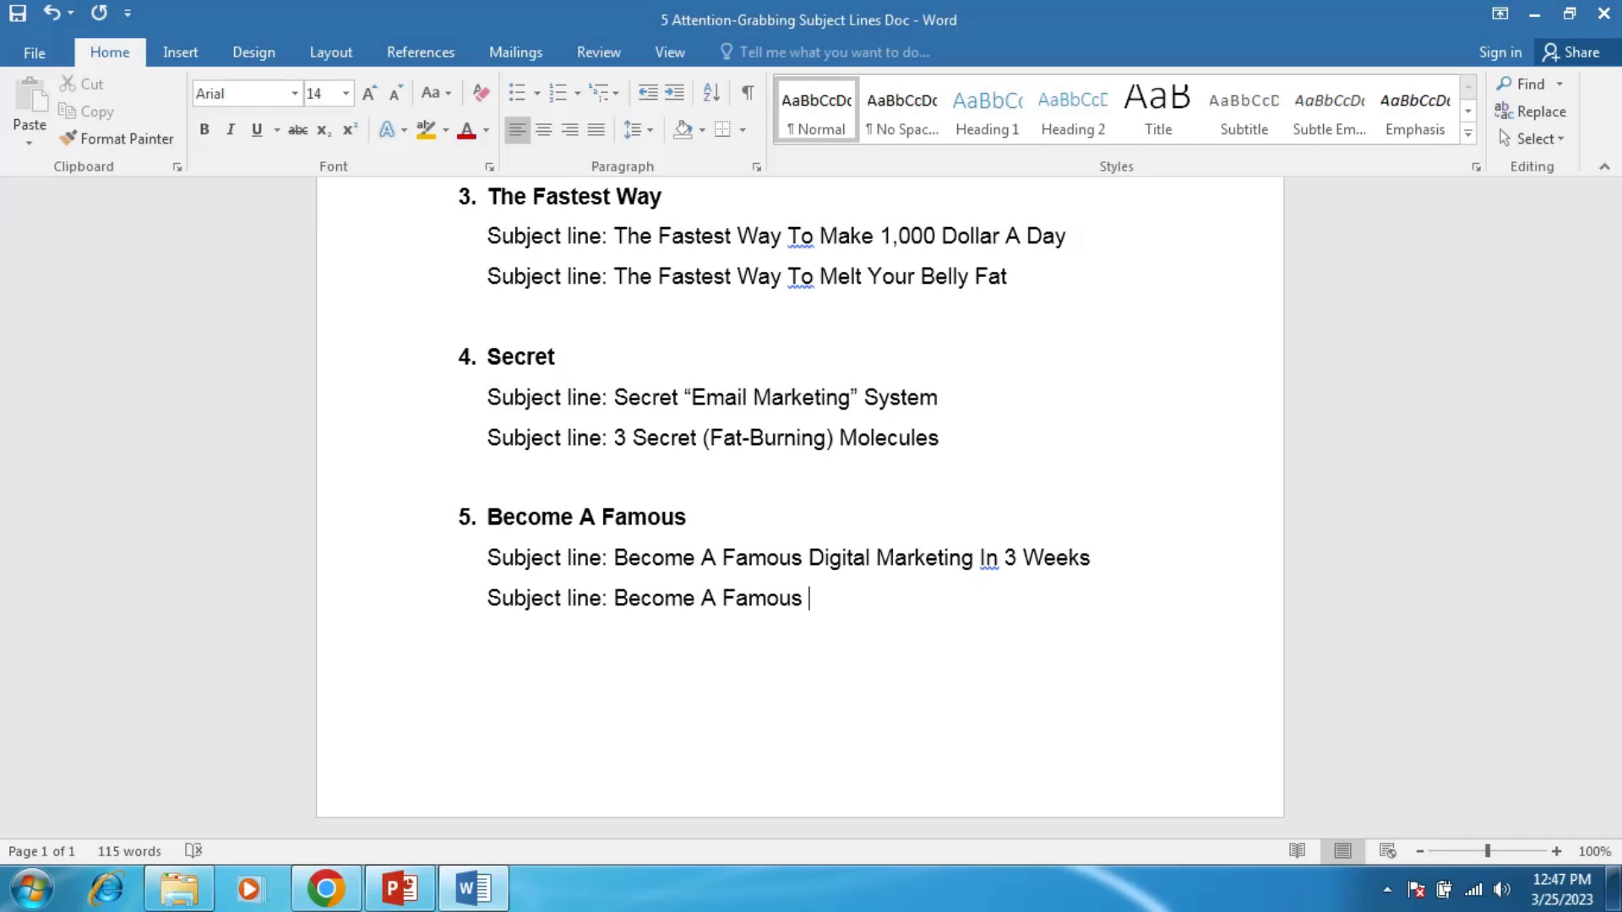
Complete the second example with 'Writer Quickly'.
key(Caps_Lock)
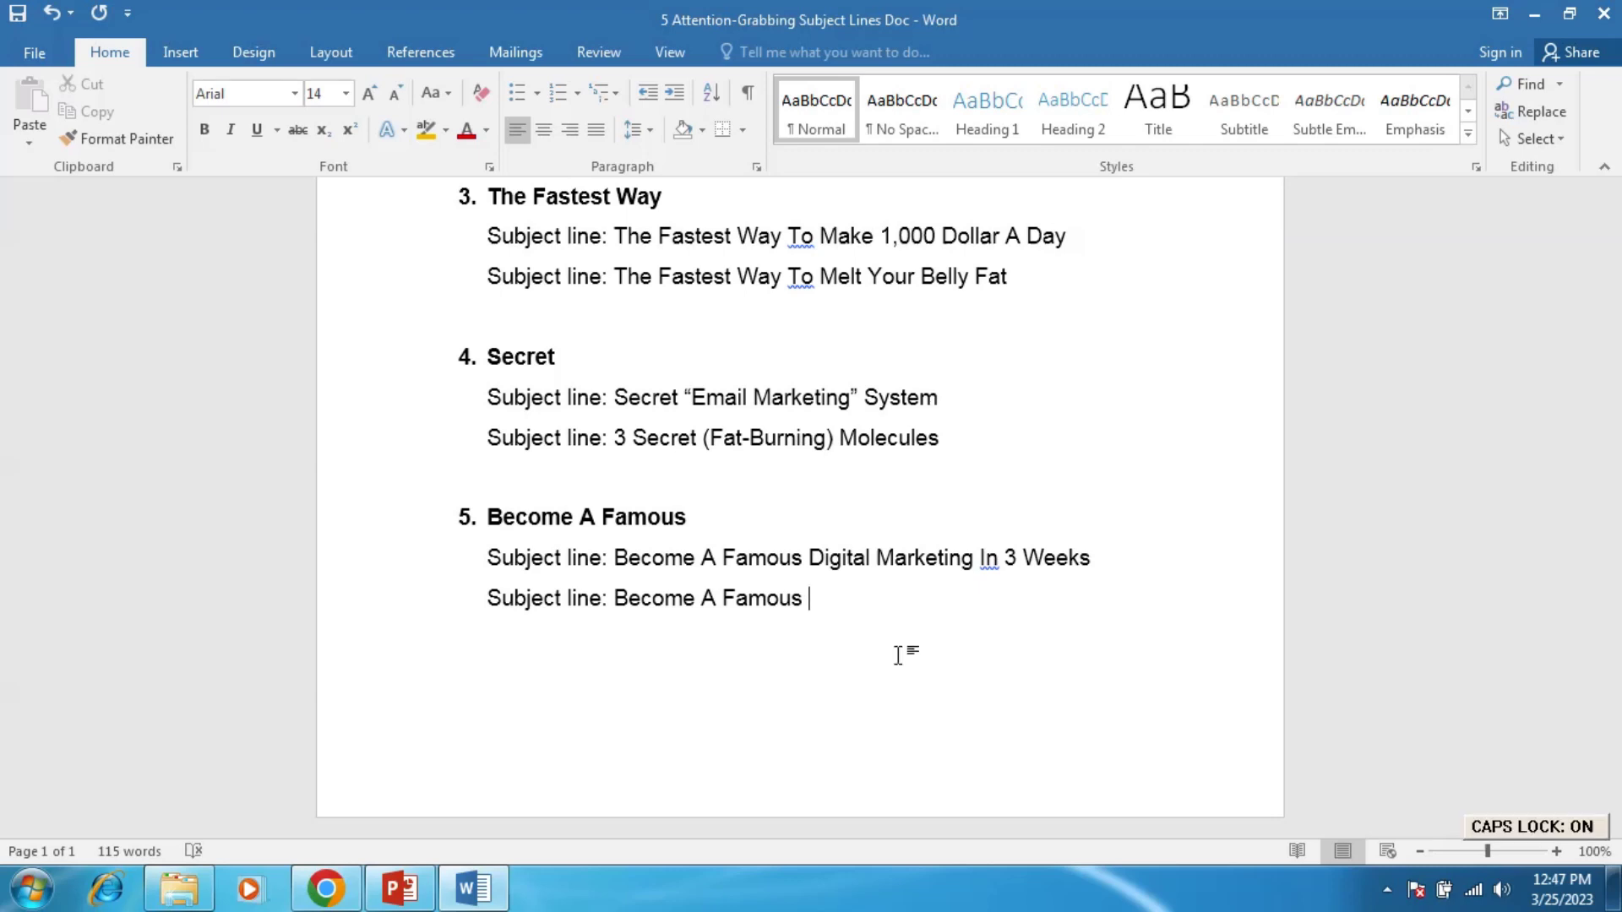
text(W)
key(Caps_Lock)
text(riter)
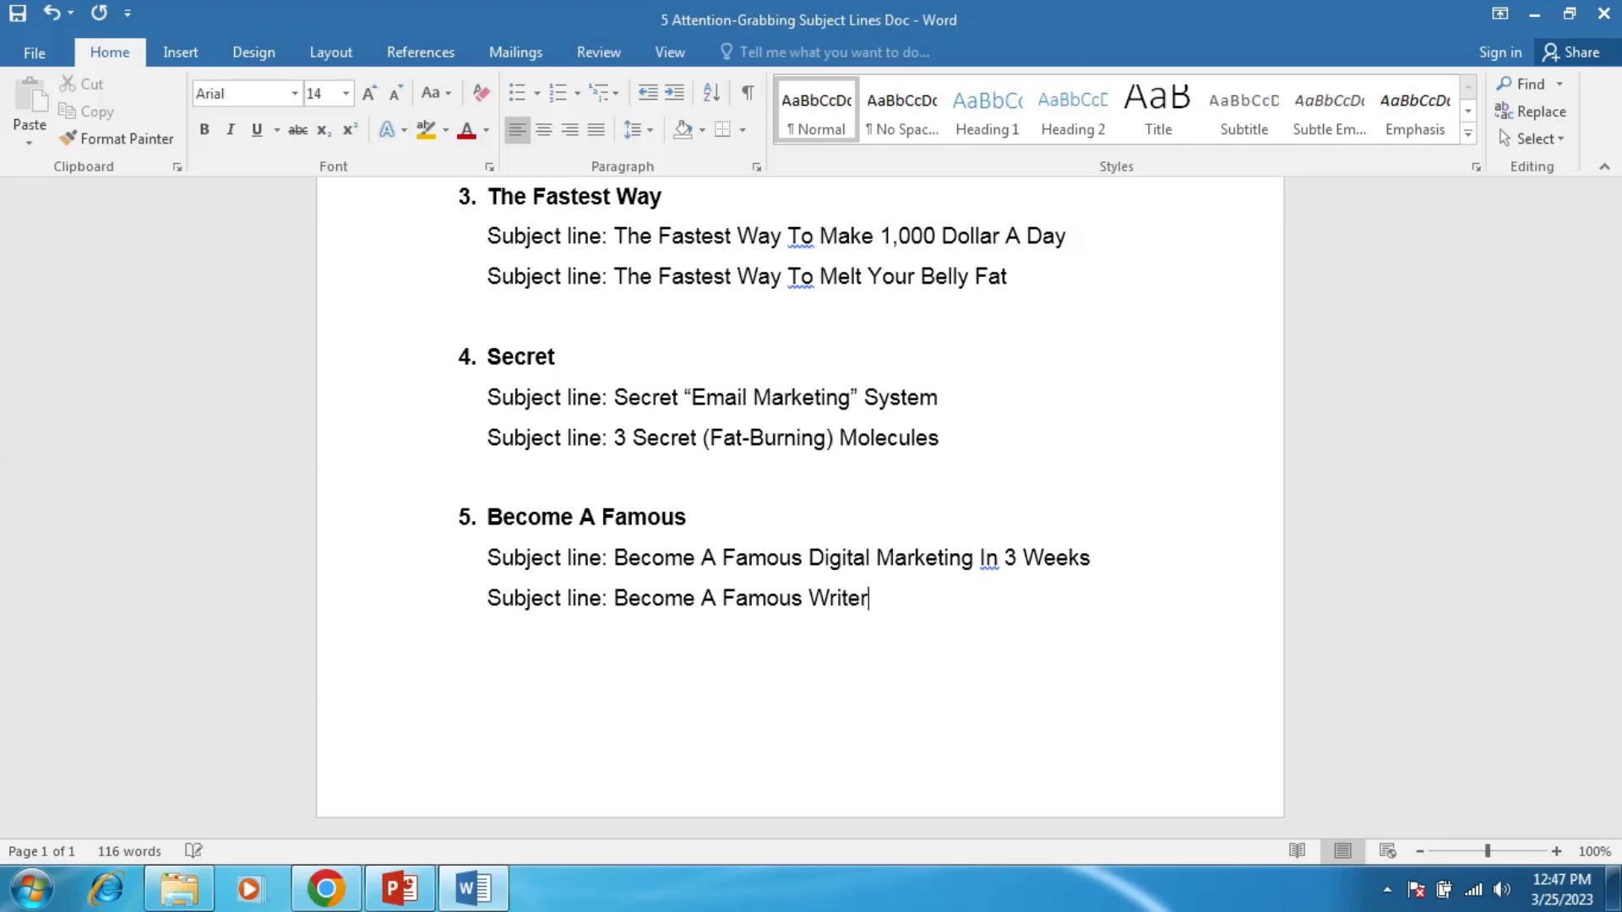
key(Caps_Lock)
text(Q)
key(Caps_Lock)
text(u)
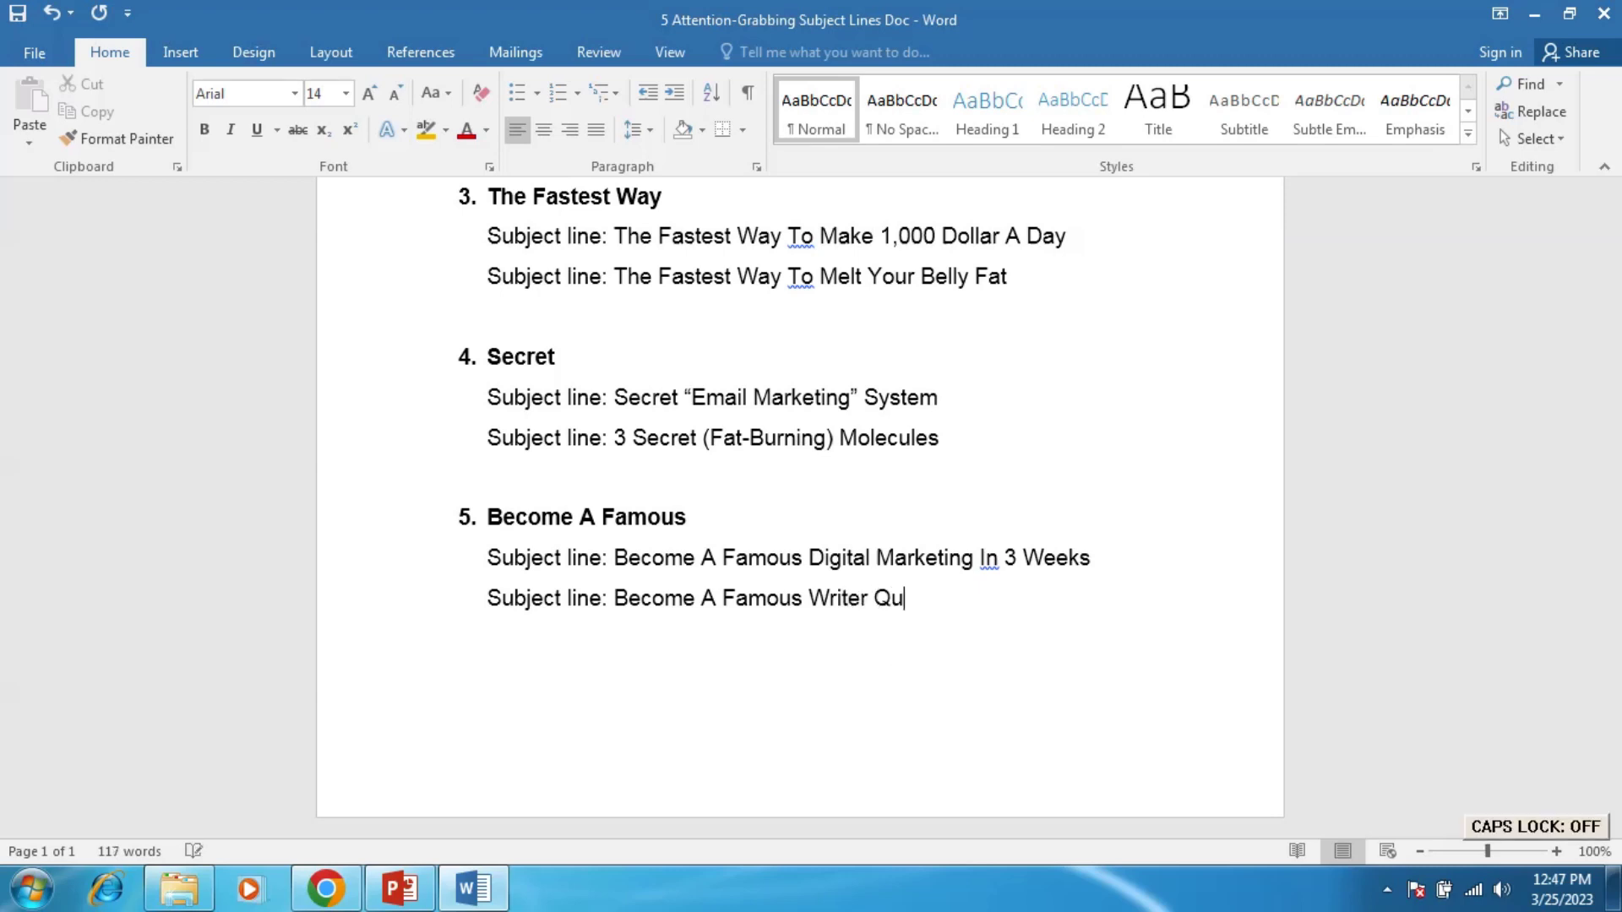
text(ickly)
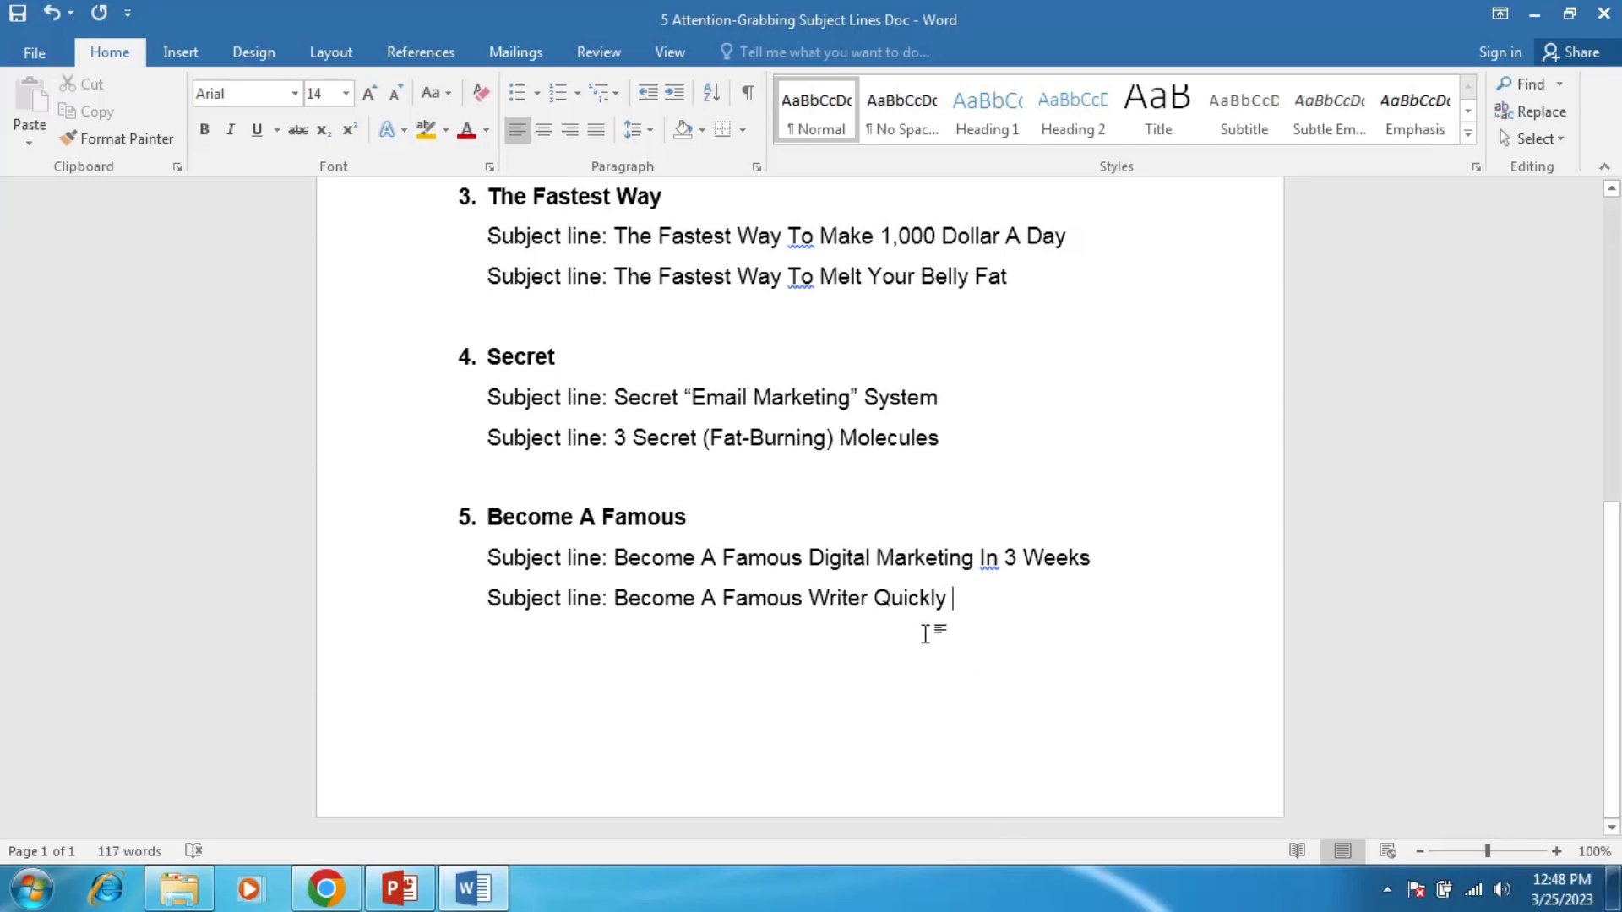
scroll(768, 586, up, 3)
scroll(722, 507, up, 6)
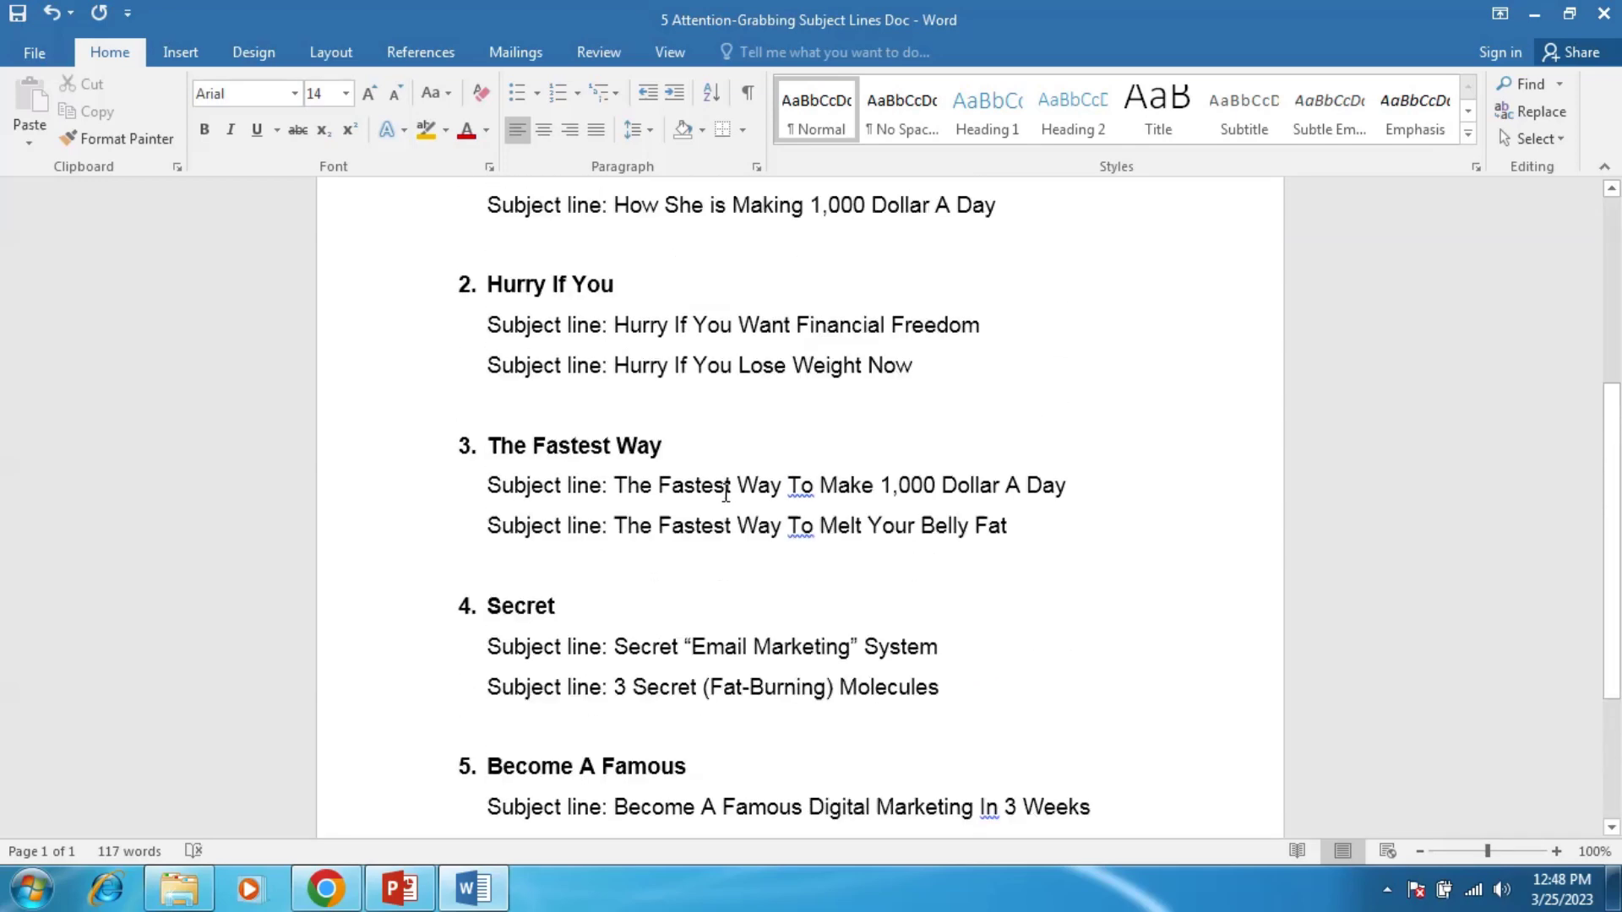
scroll(712, 542, up, 2)
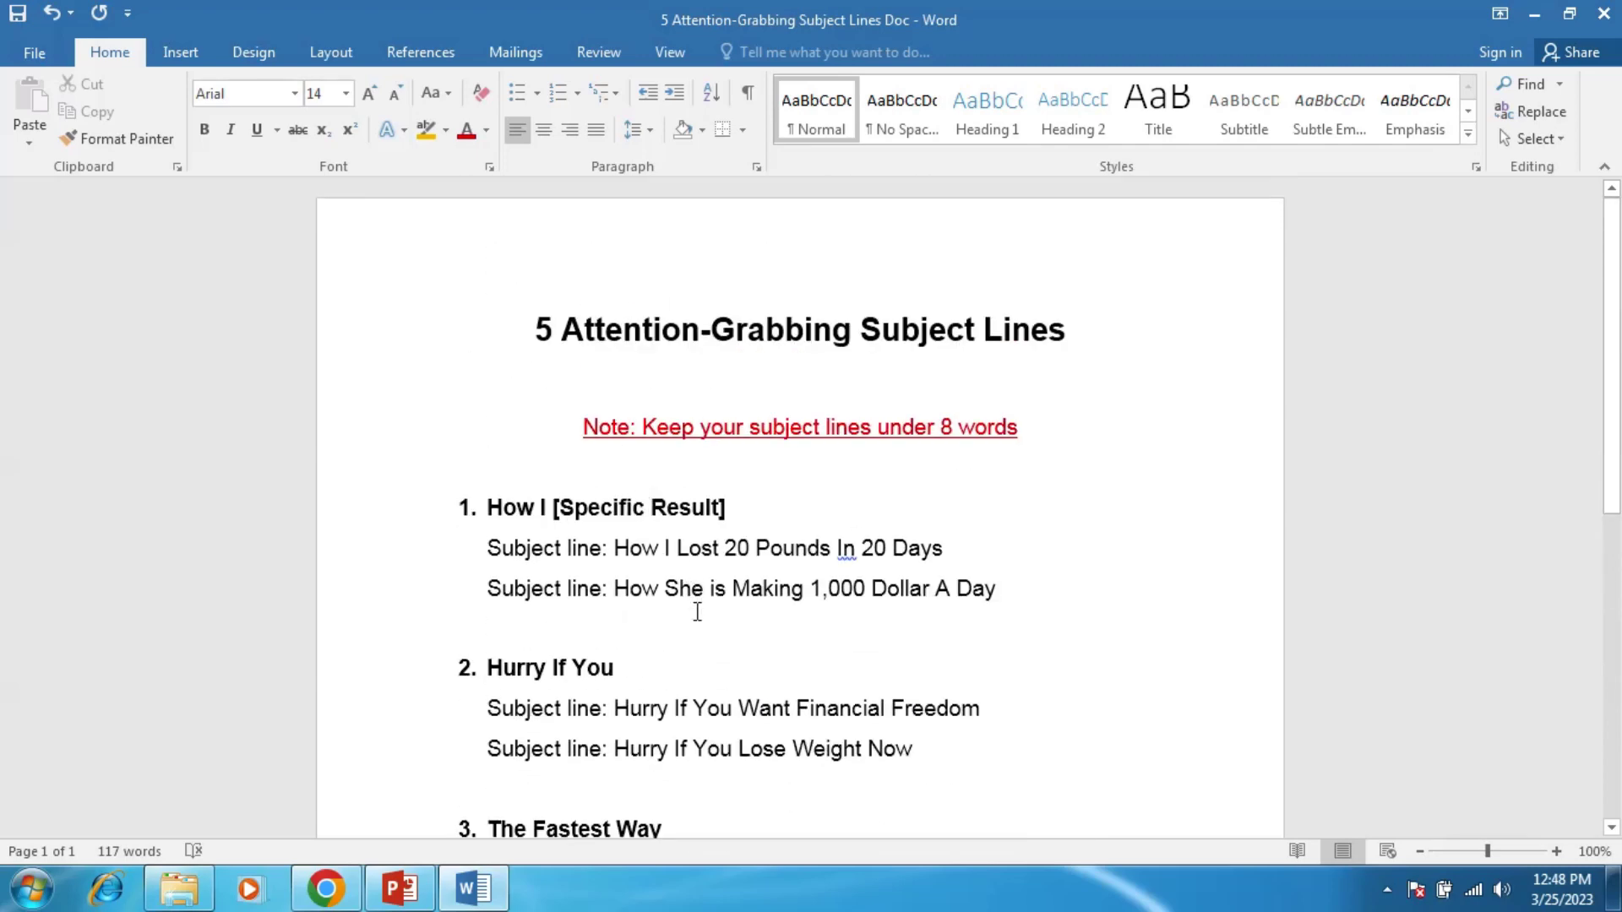
scroll(697, 612, down, 9)
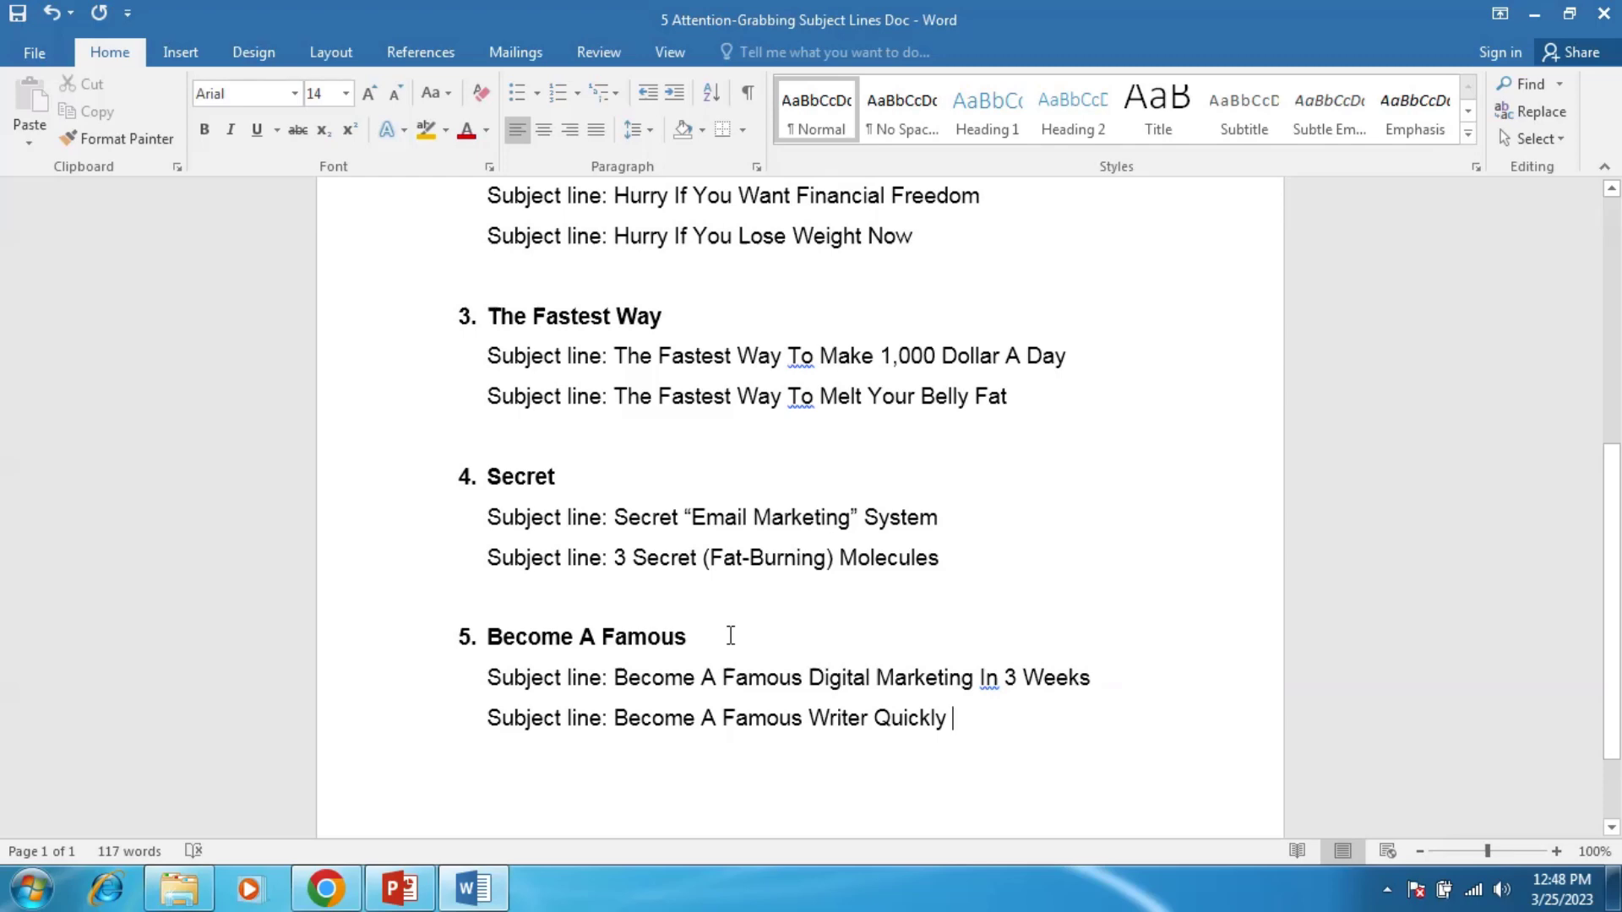
scroll(731, 635, up, 6)
scroll(731, 635, down, 6)
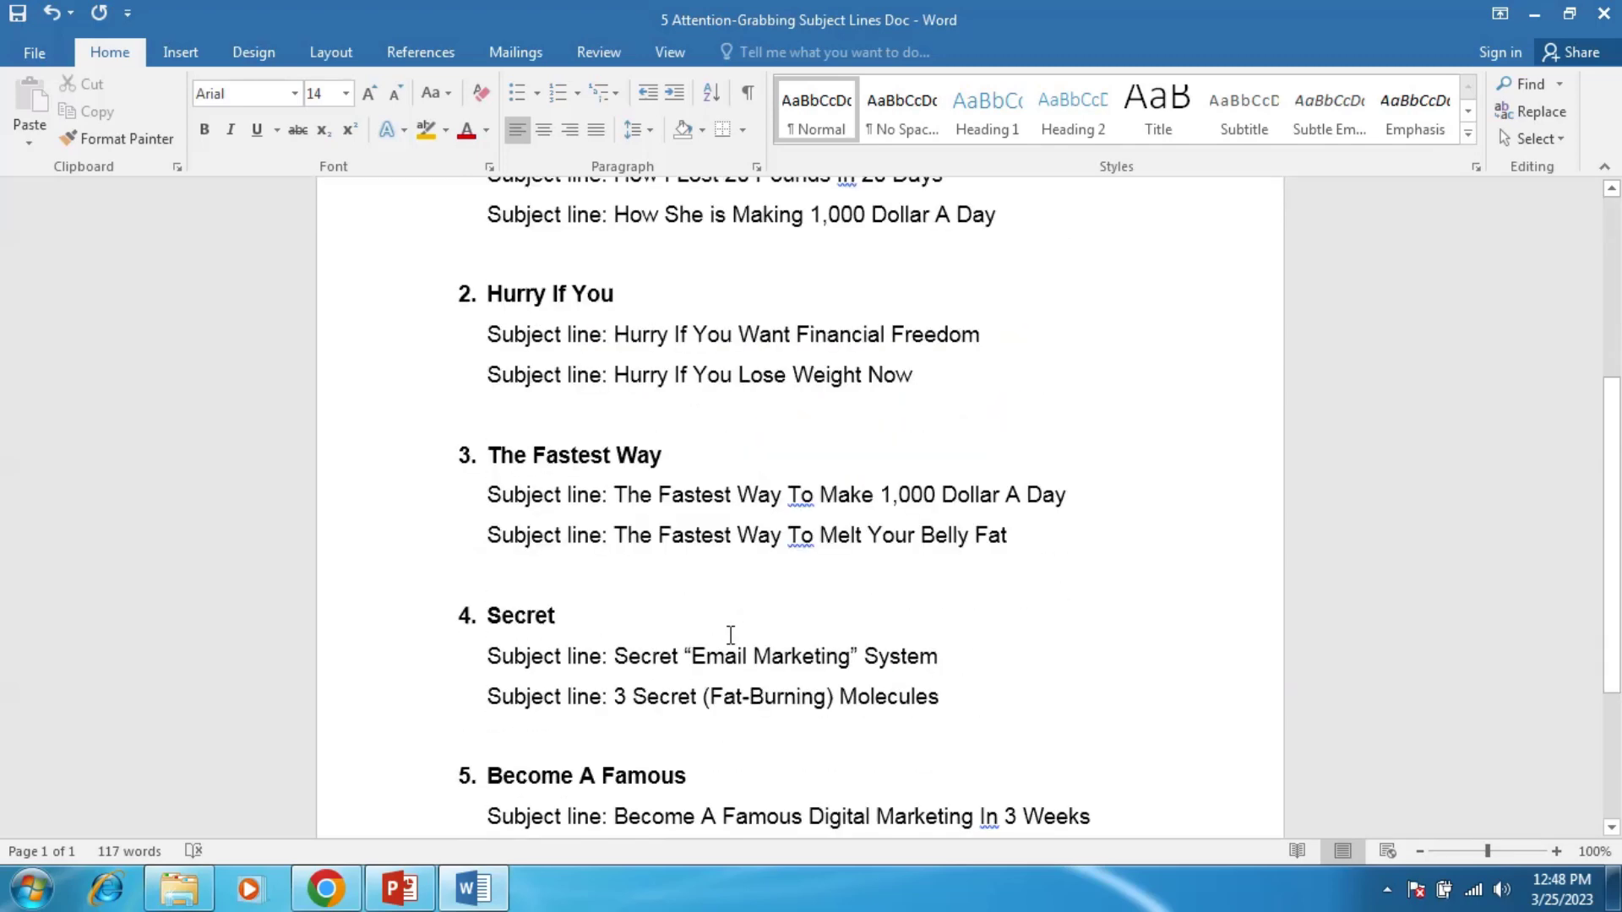
scroll(729, 635, up, 6)
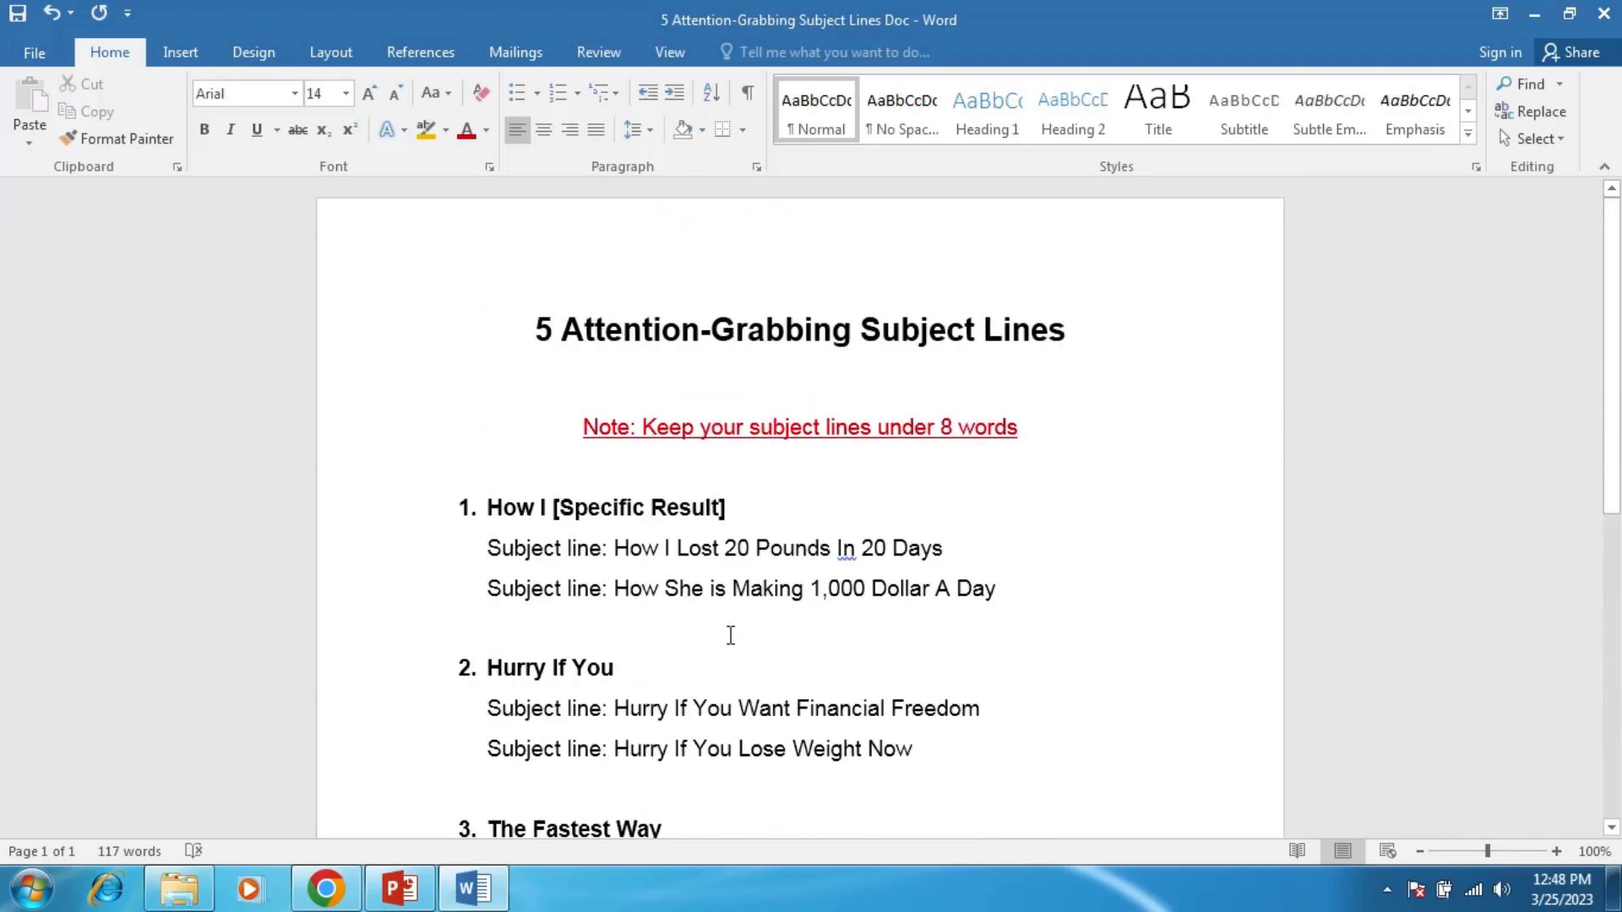
scroll(731, 635, down, 6)
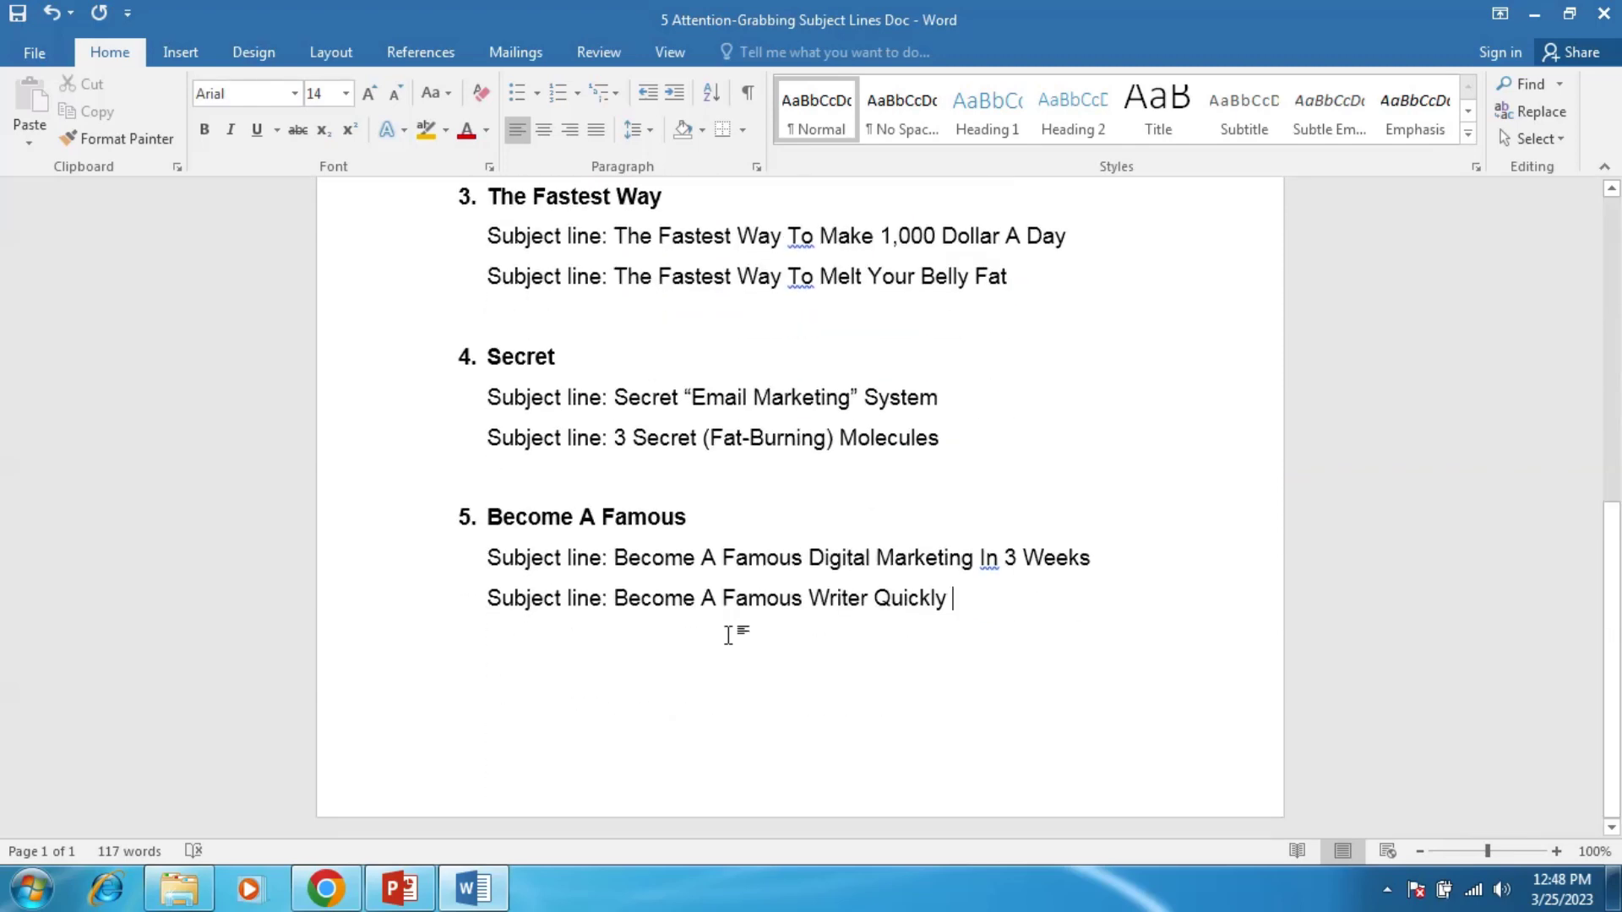
scroll(728, 635, up, 5)
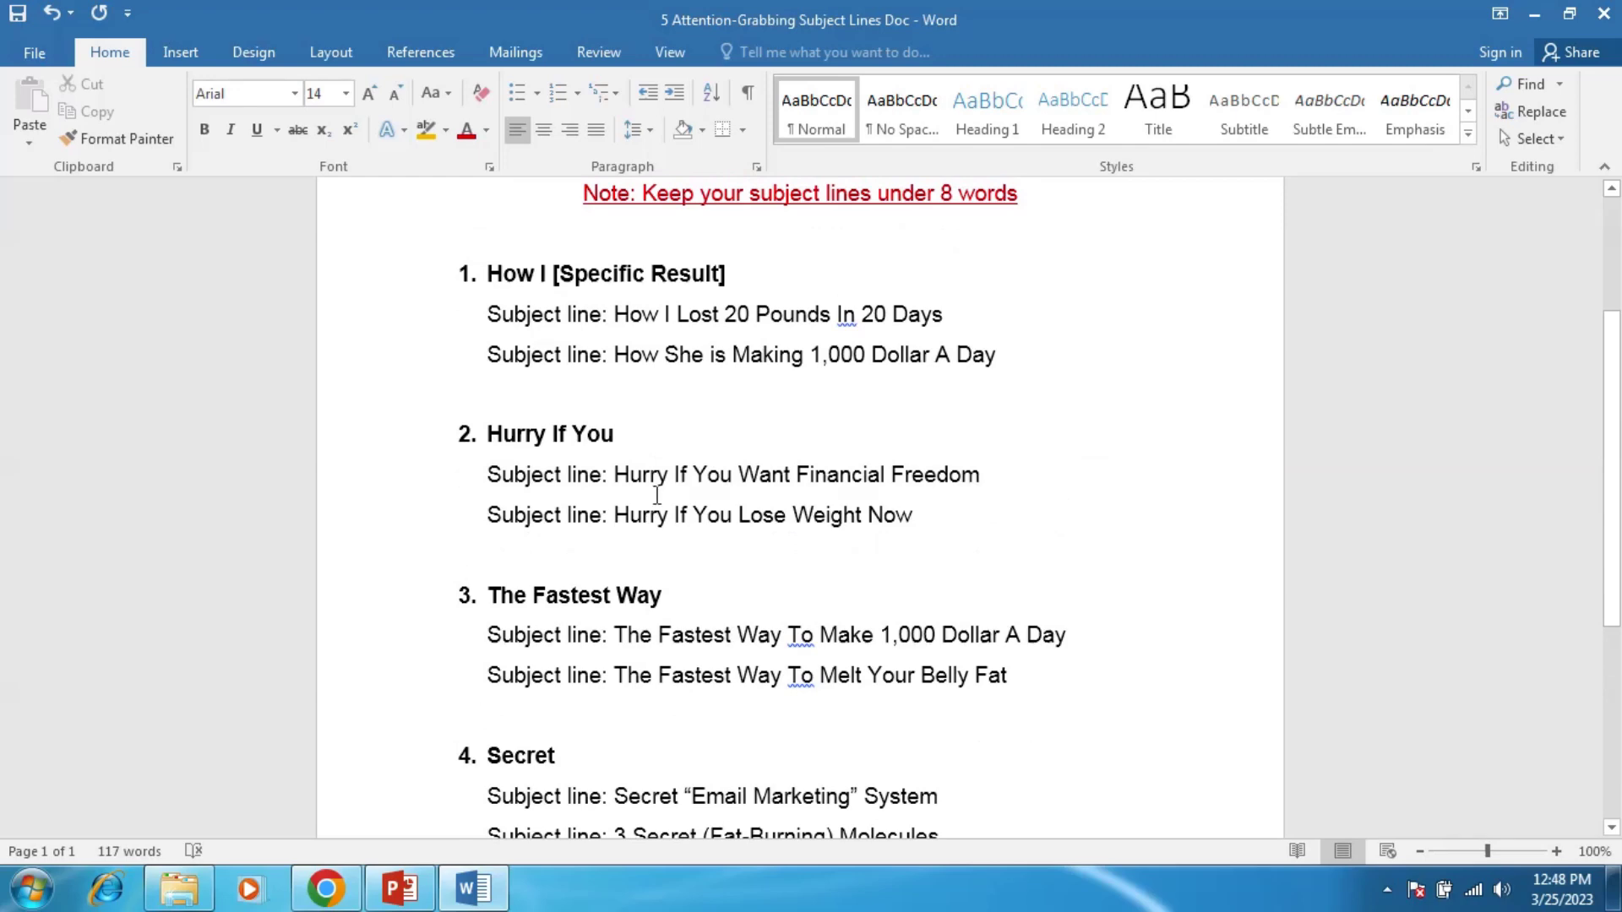
scroll(663, 492, up, 3)
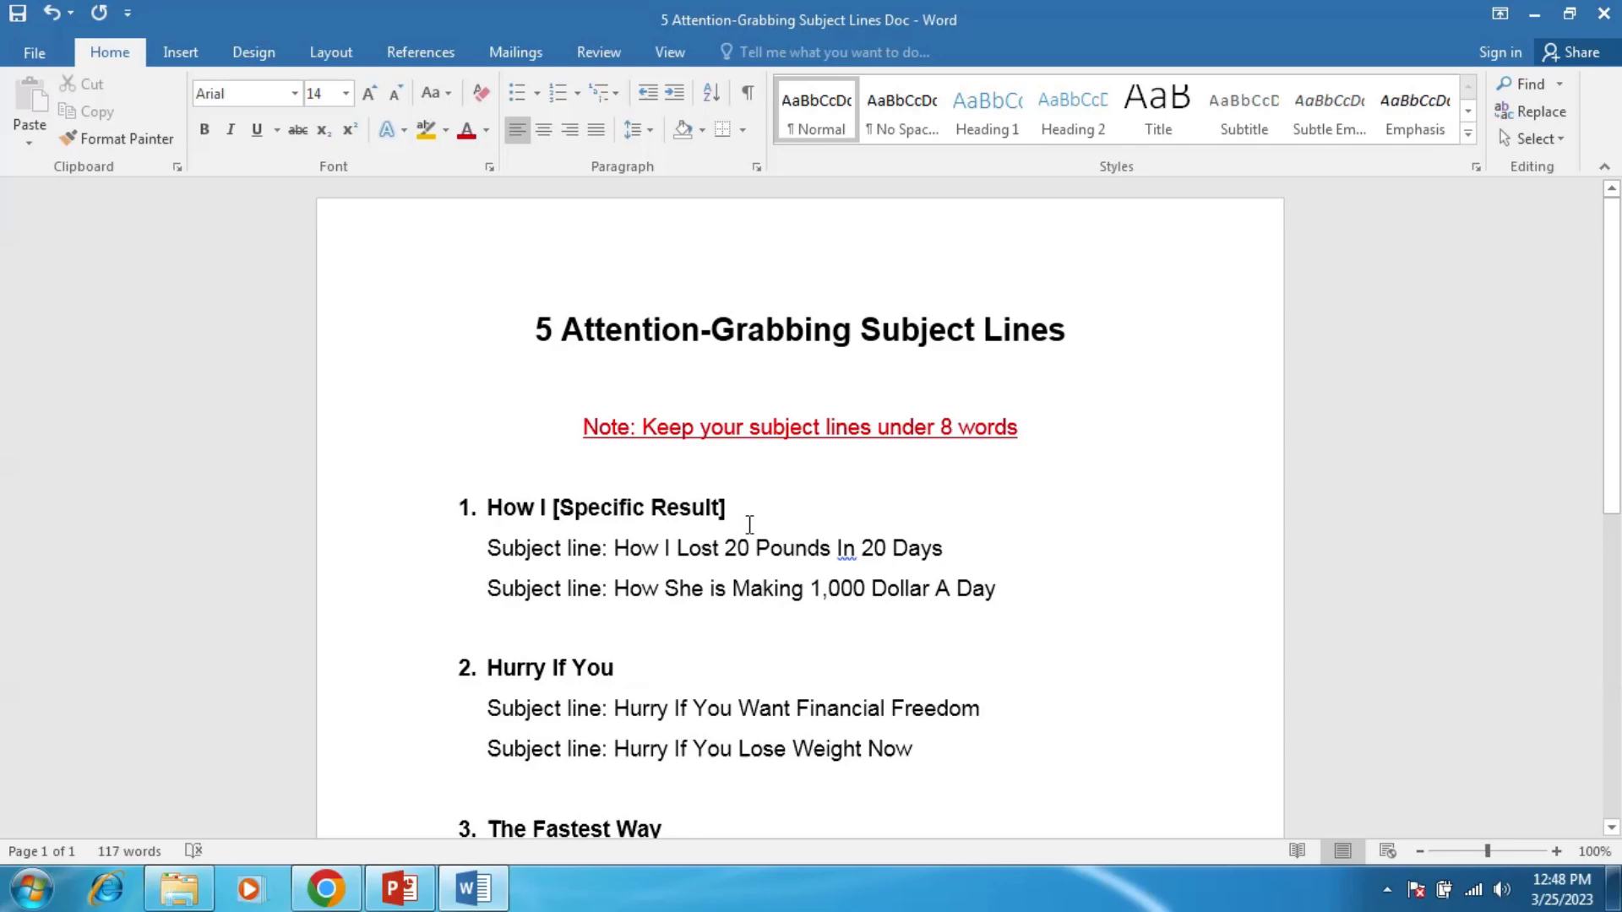
scroll(749, 525, down, 4)
scroll(749, 524, up, 4)
scroll(817, 636, down, 2)
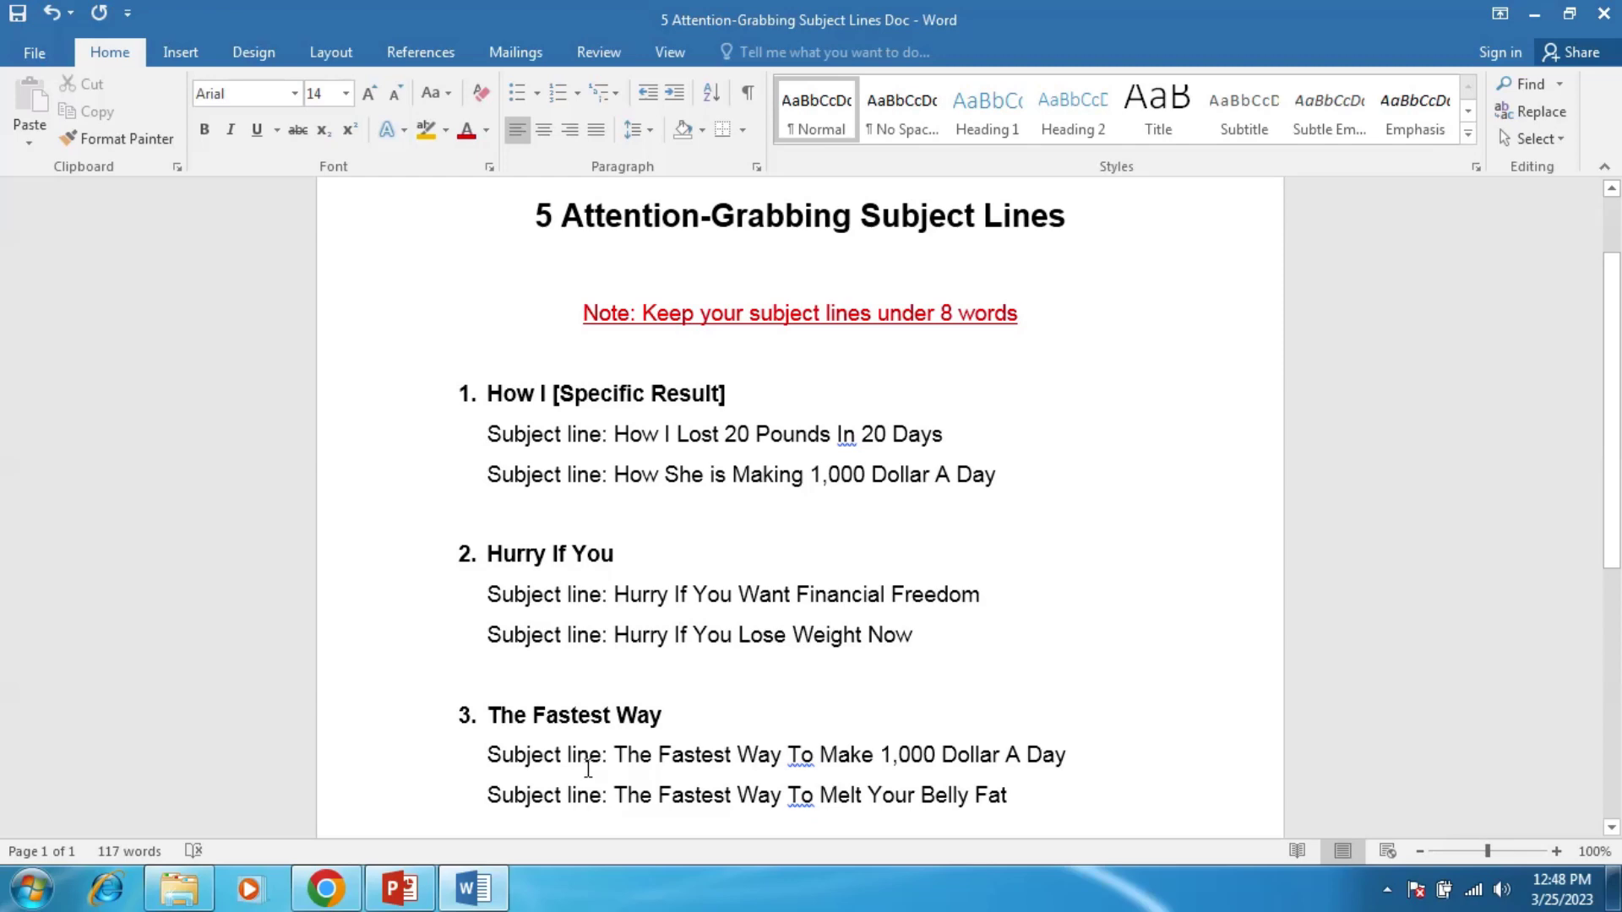
scroll(822, 607, up, 2)
scroll(824, 600, down, 3)
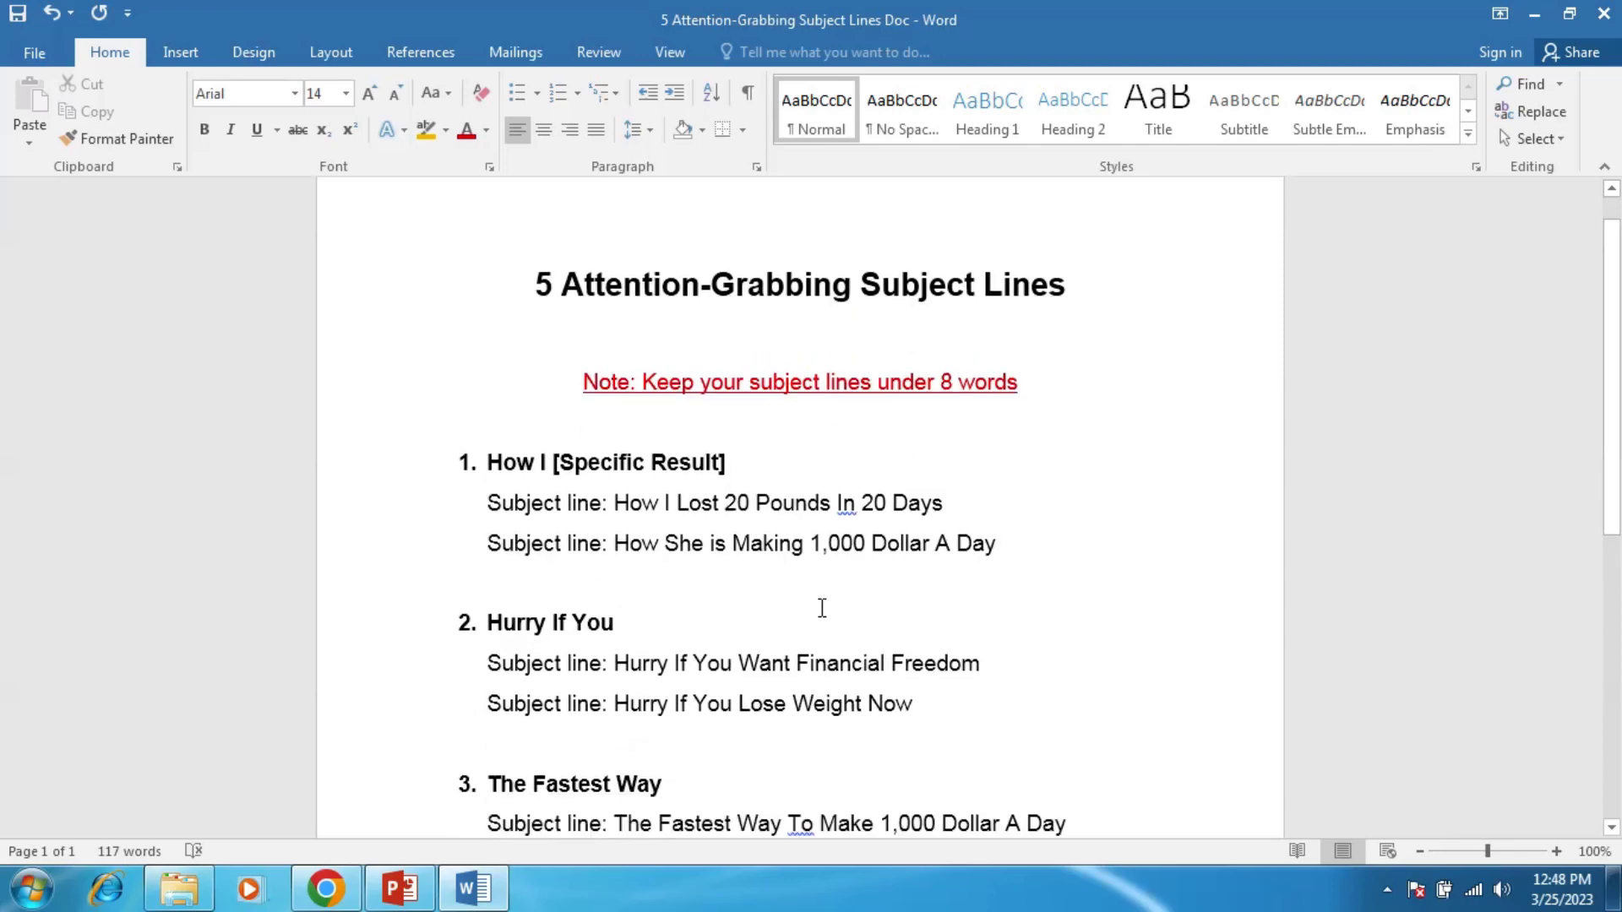
scroll(749, 624, down, 2)
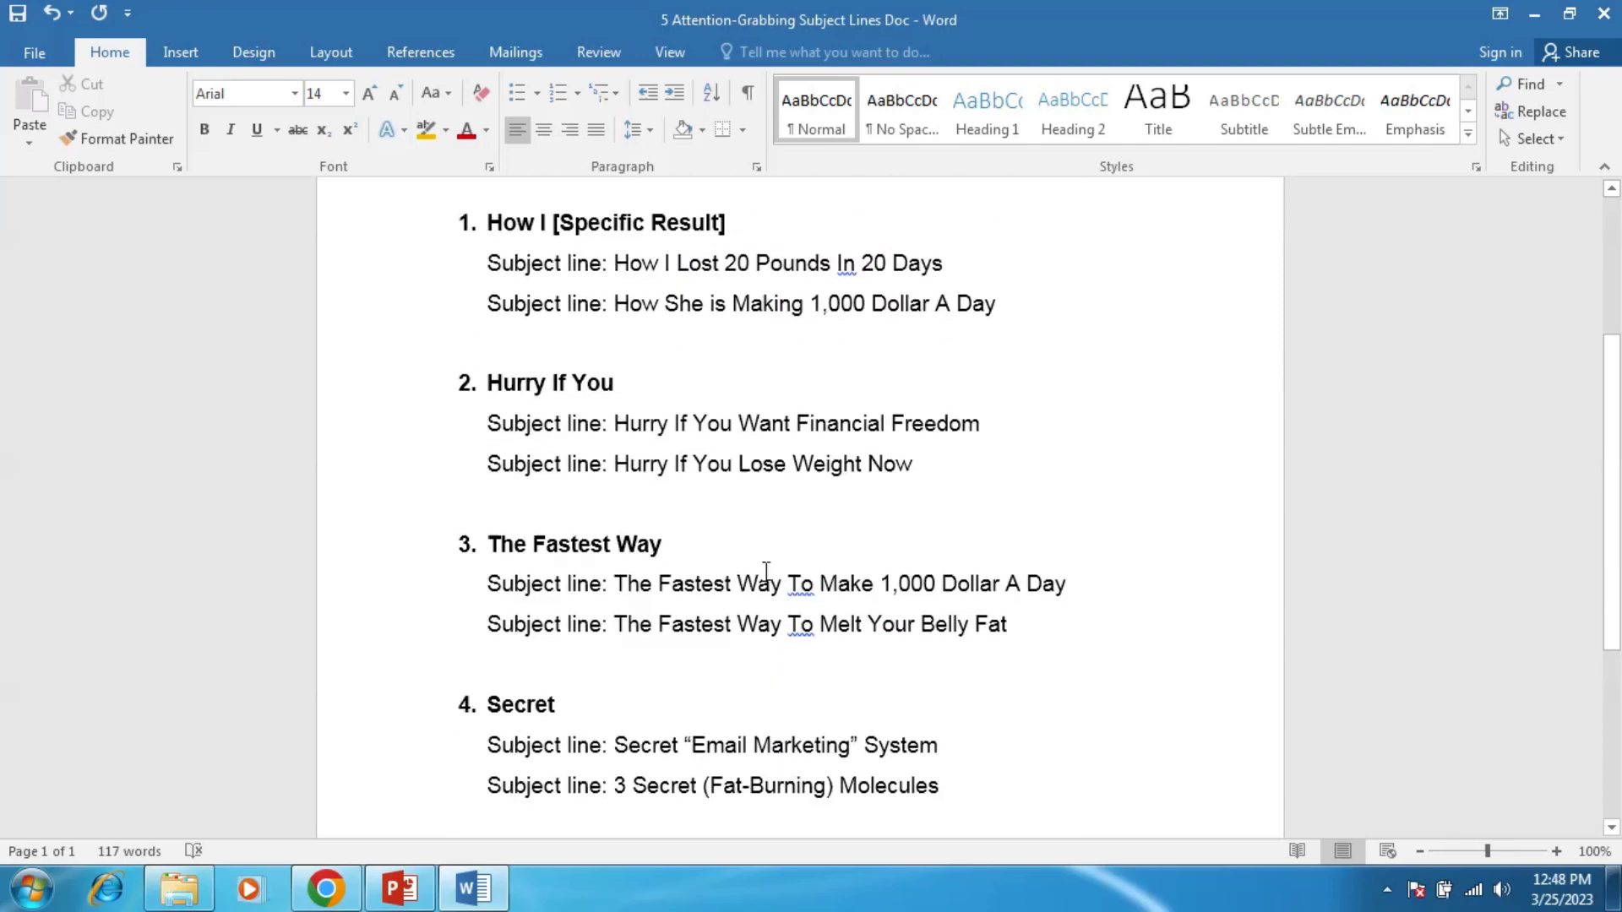
scroll(793, 550, up, 3)
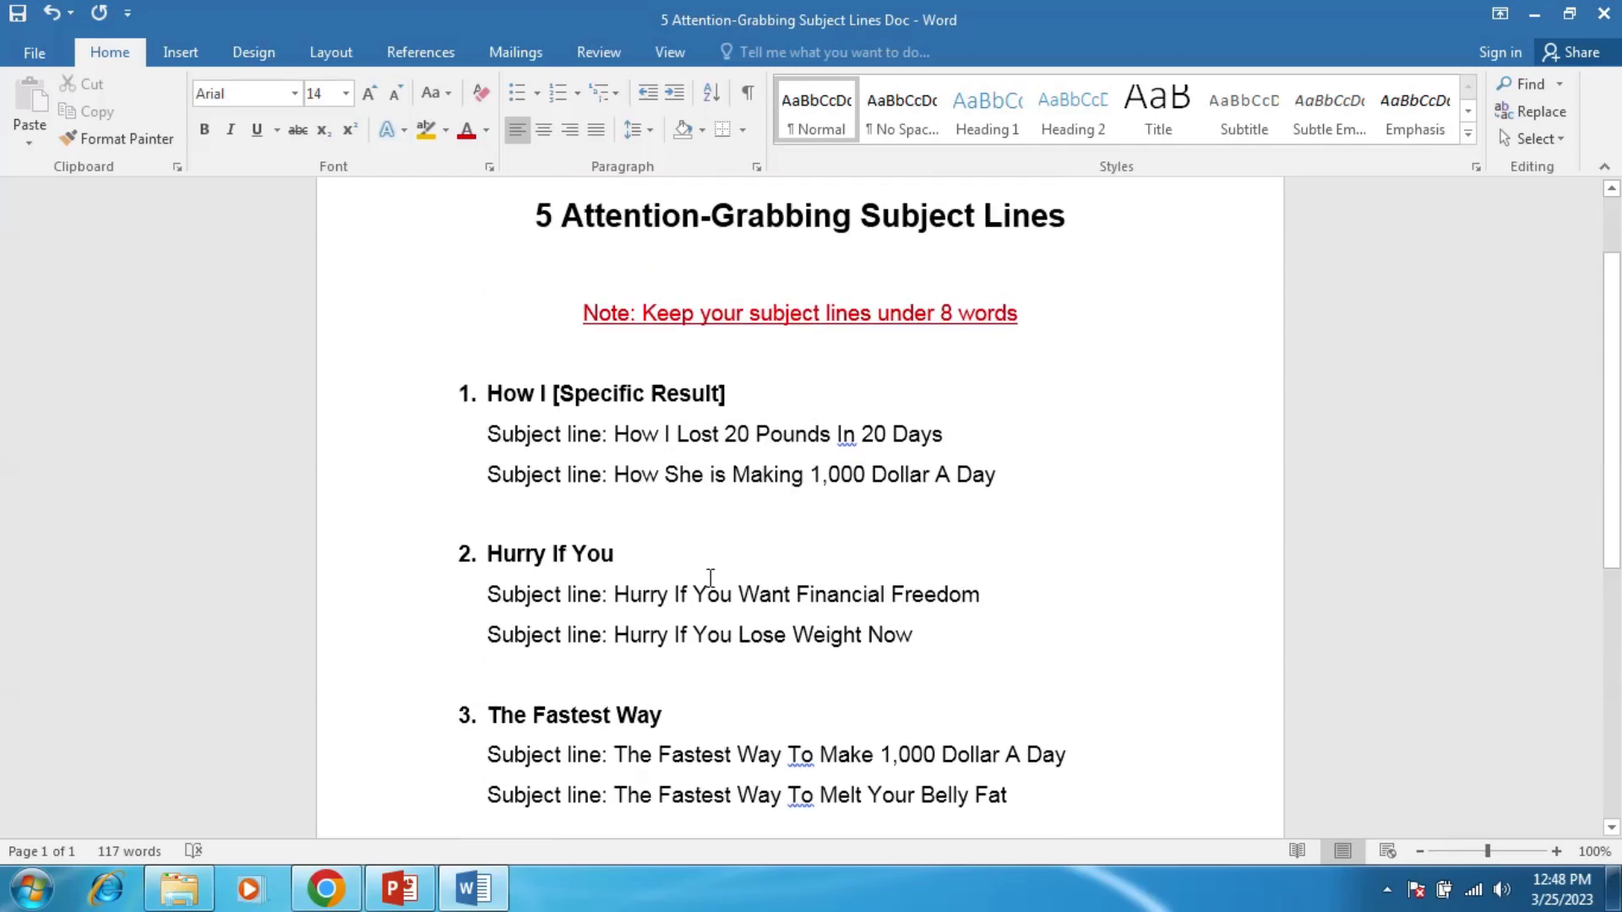
Bring the PowerPoint window with the Email Marketing Specialist title slide to the front.
click(397, 889)
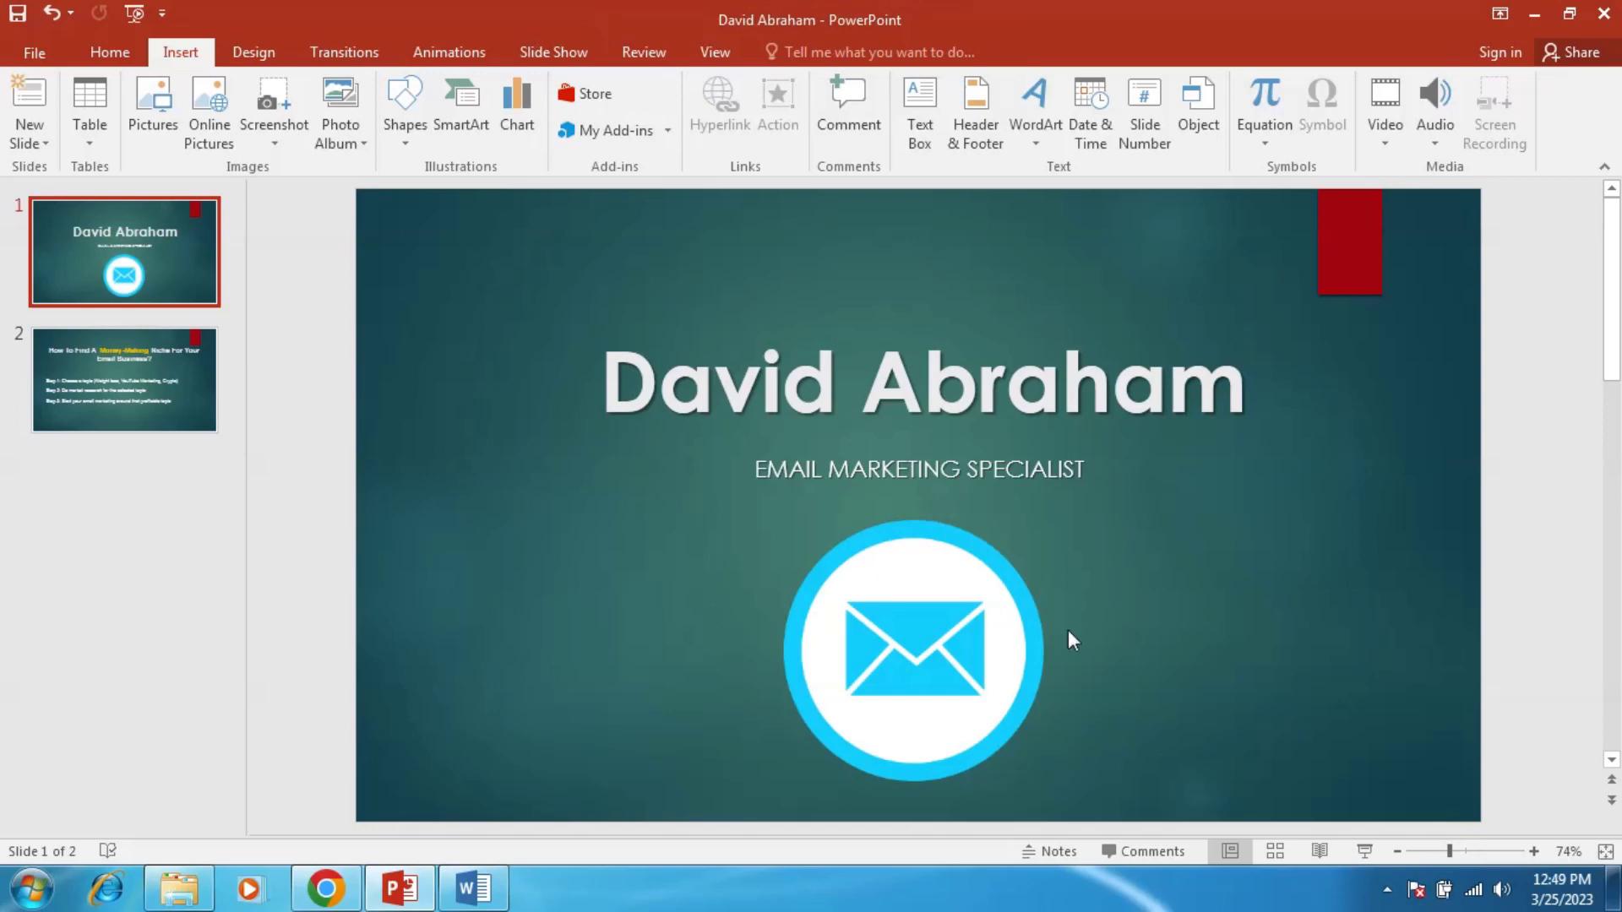